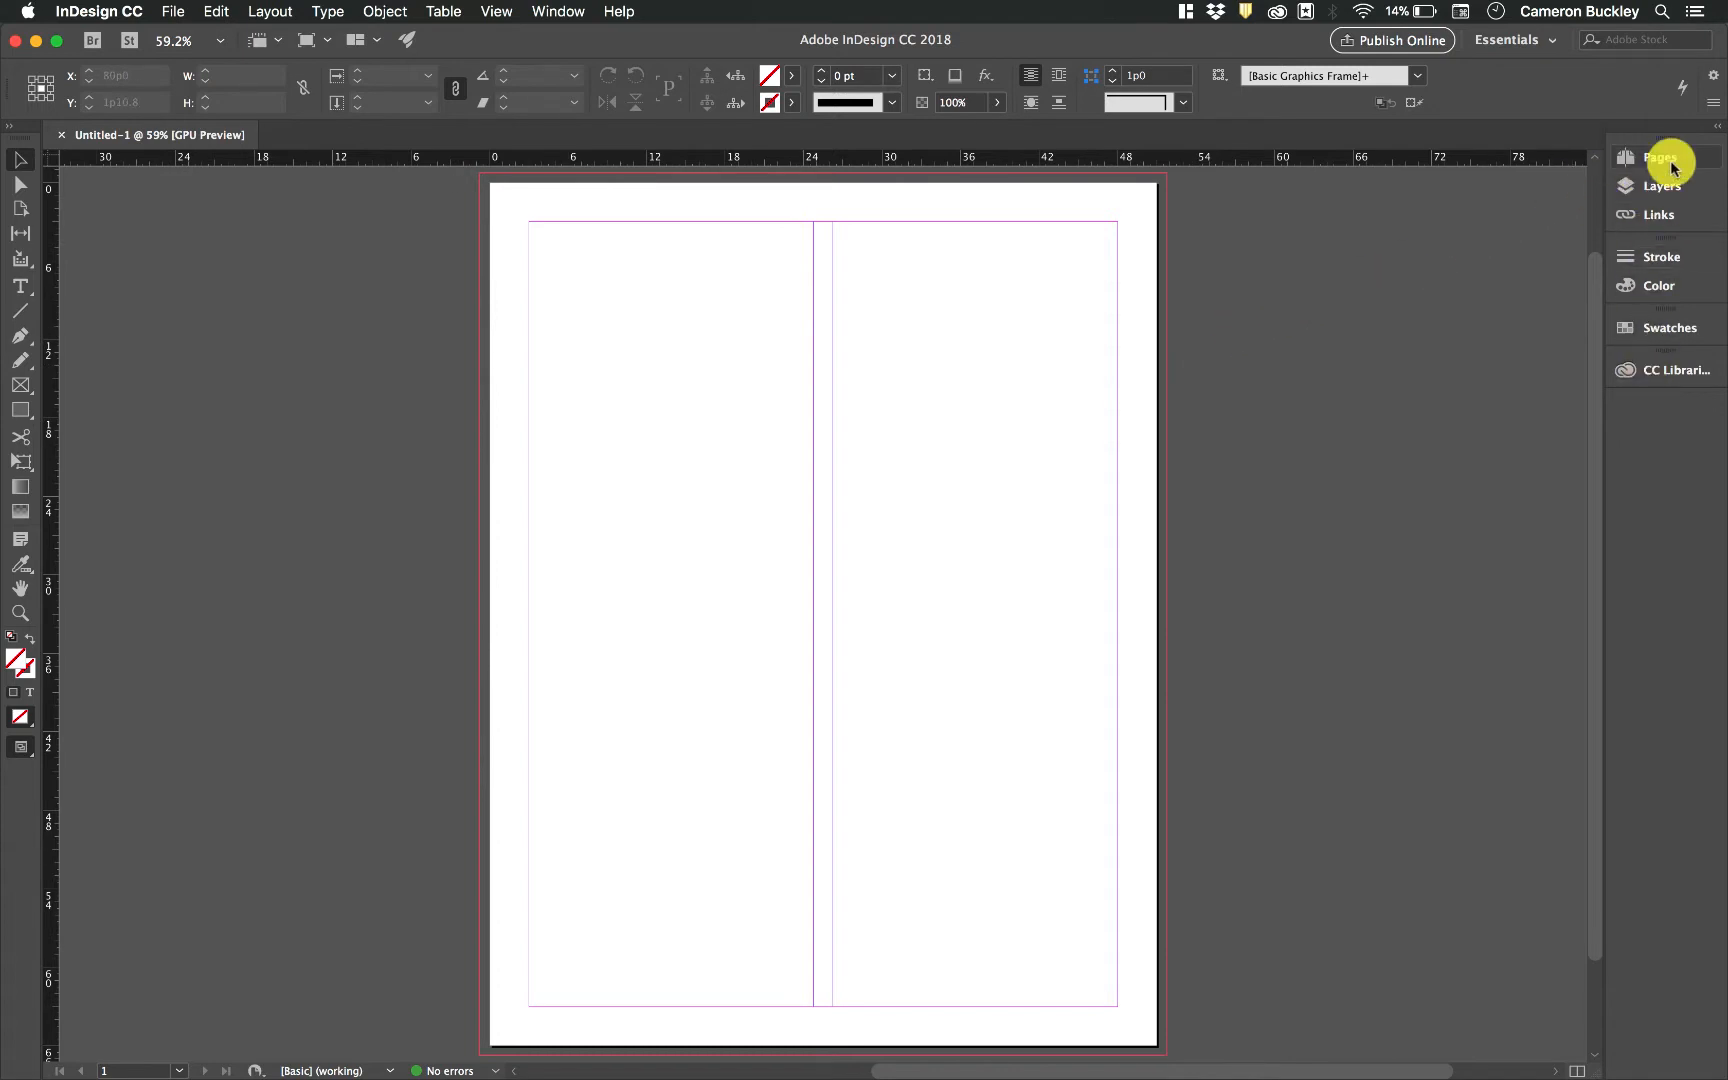
Open the Pages panel
{"action": "left_click", "coordinate": [560, 12]}
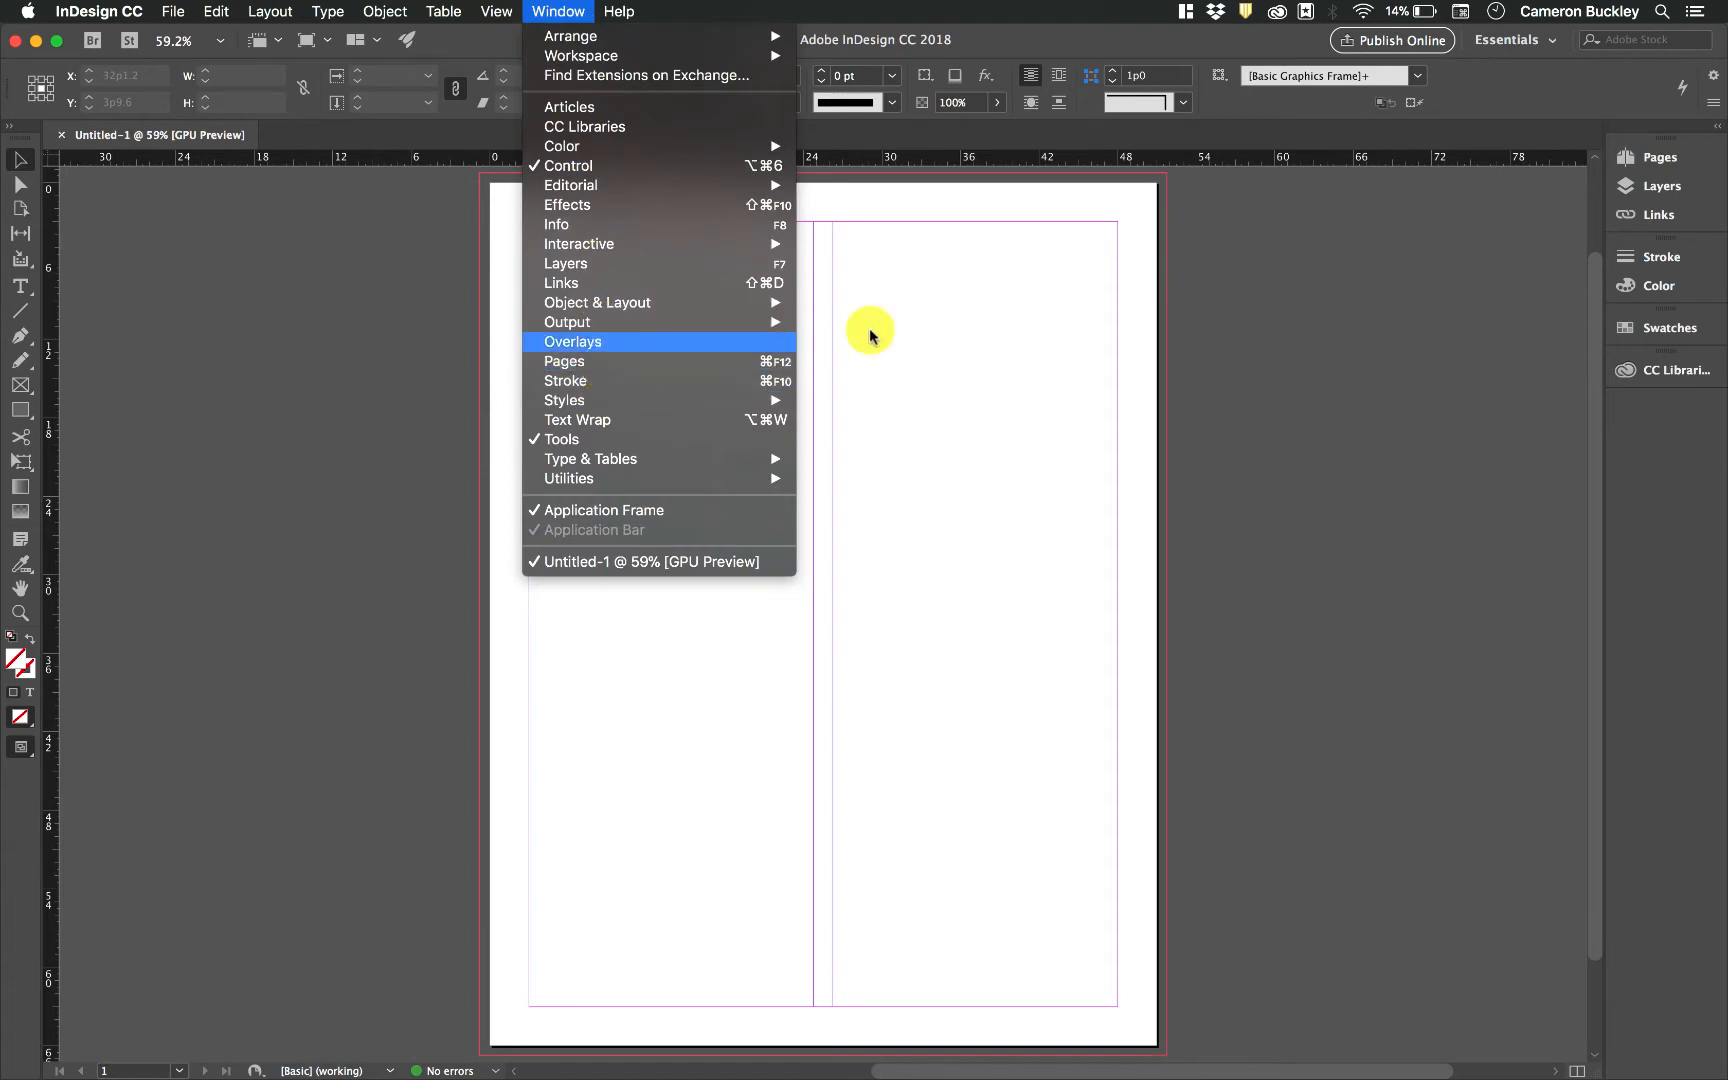
{"action": "left_click", "coordinate": [663, 361]}
{"action": "left_click", "coordinate": [1645, 156]}
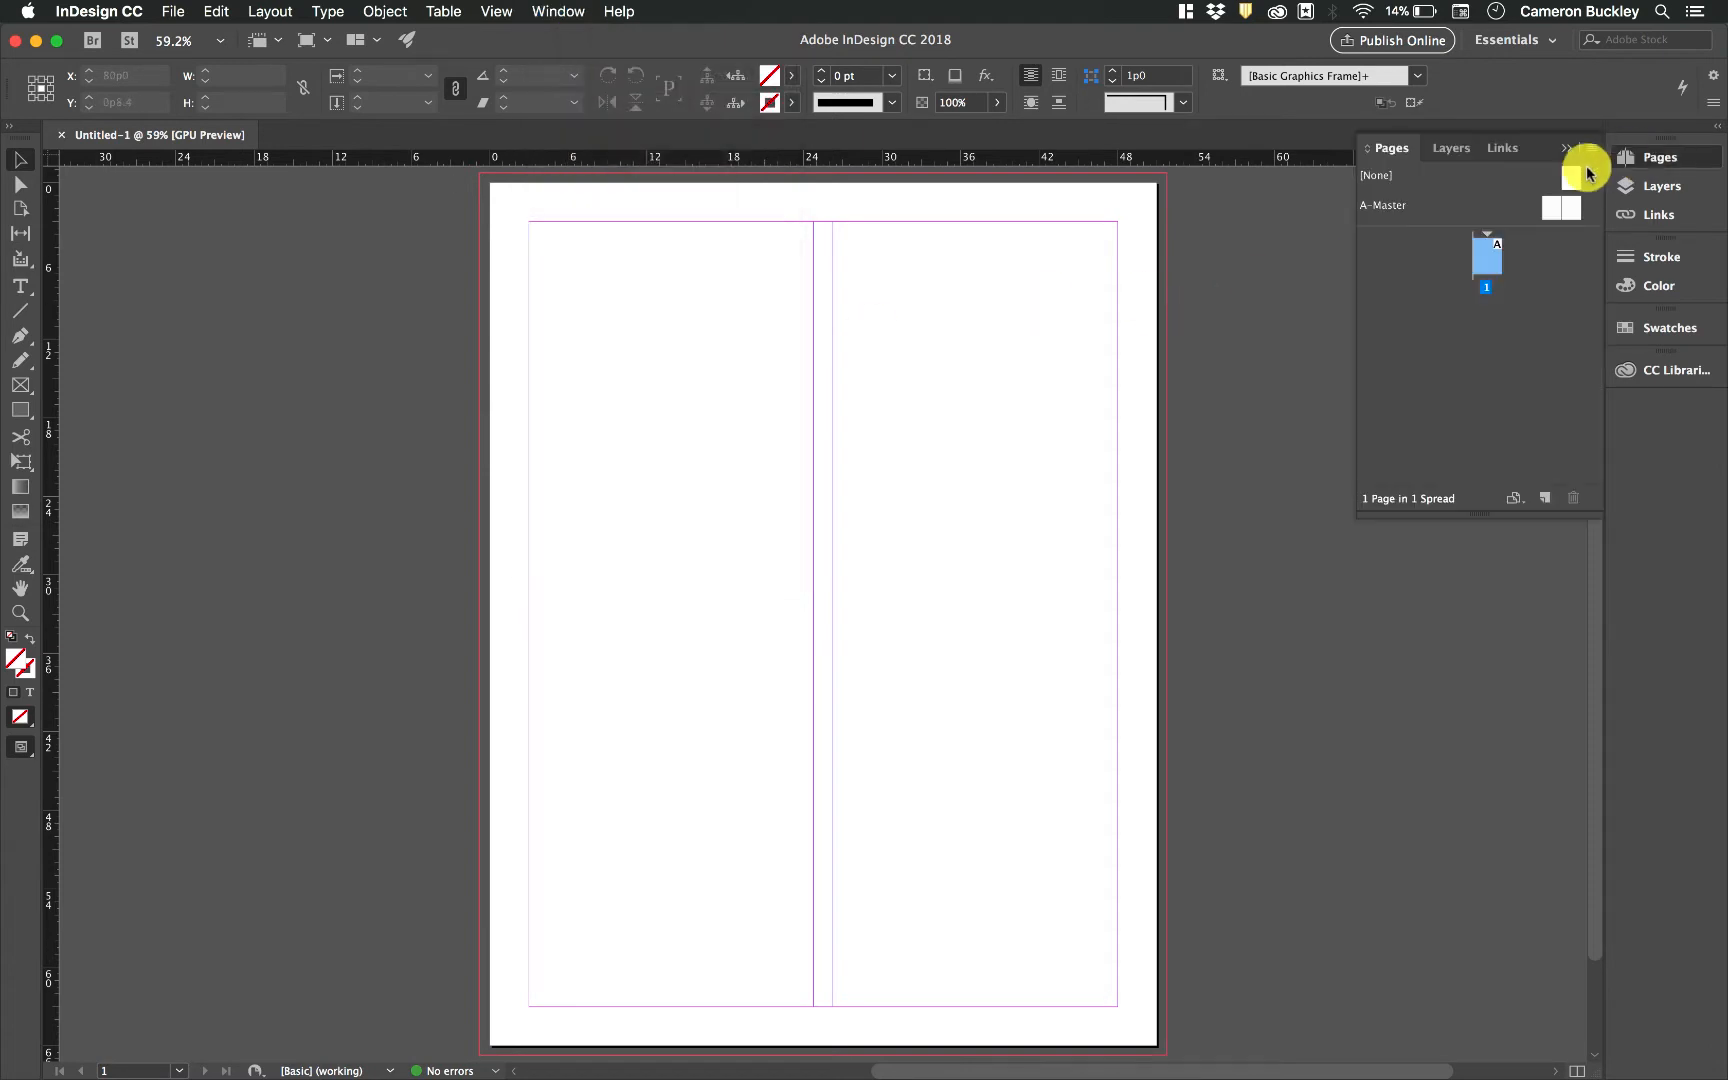
Add four new pages to the document after page 1
{"action": "left_click", "coordinate": [1420, 298]}
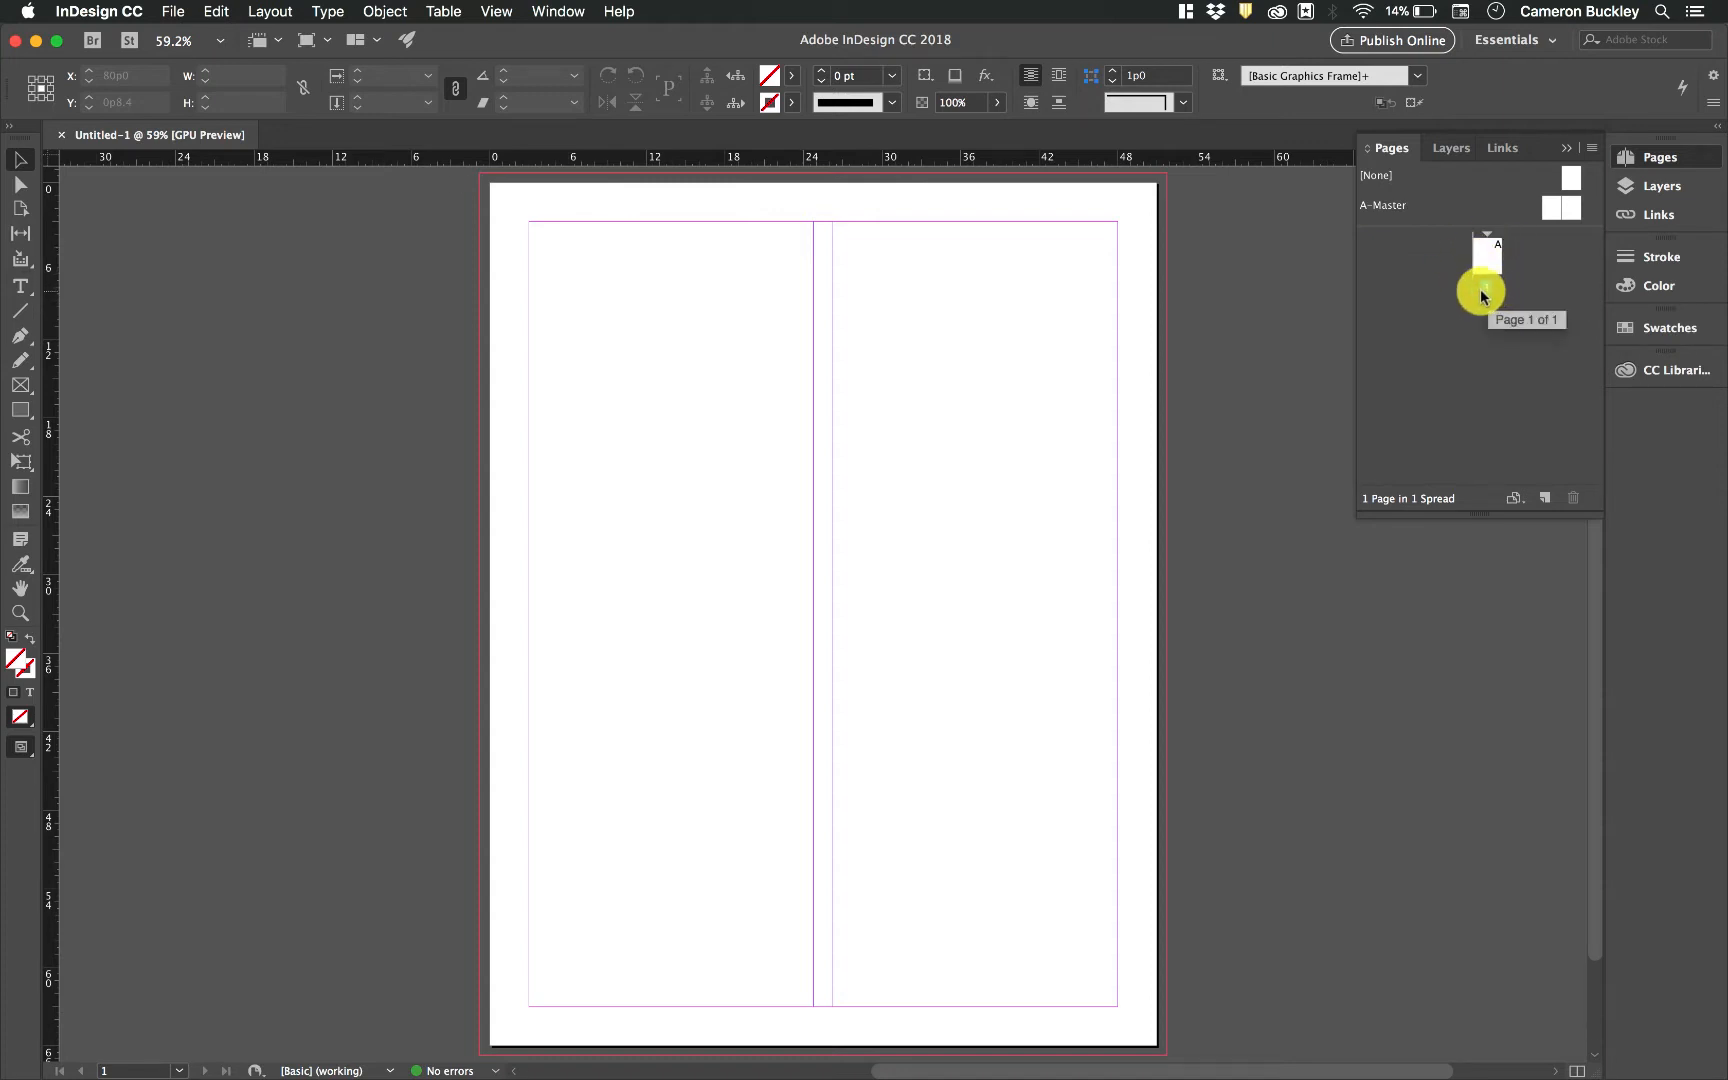
{"action": "left_click", "coordinate": [1488, 243]}
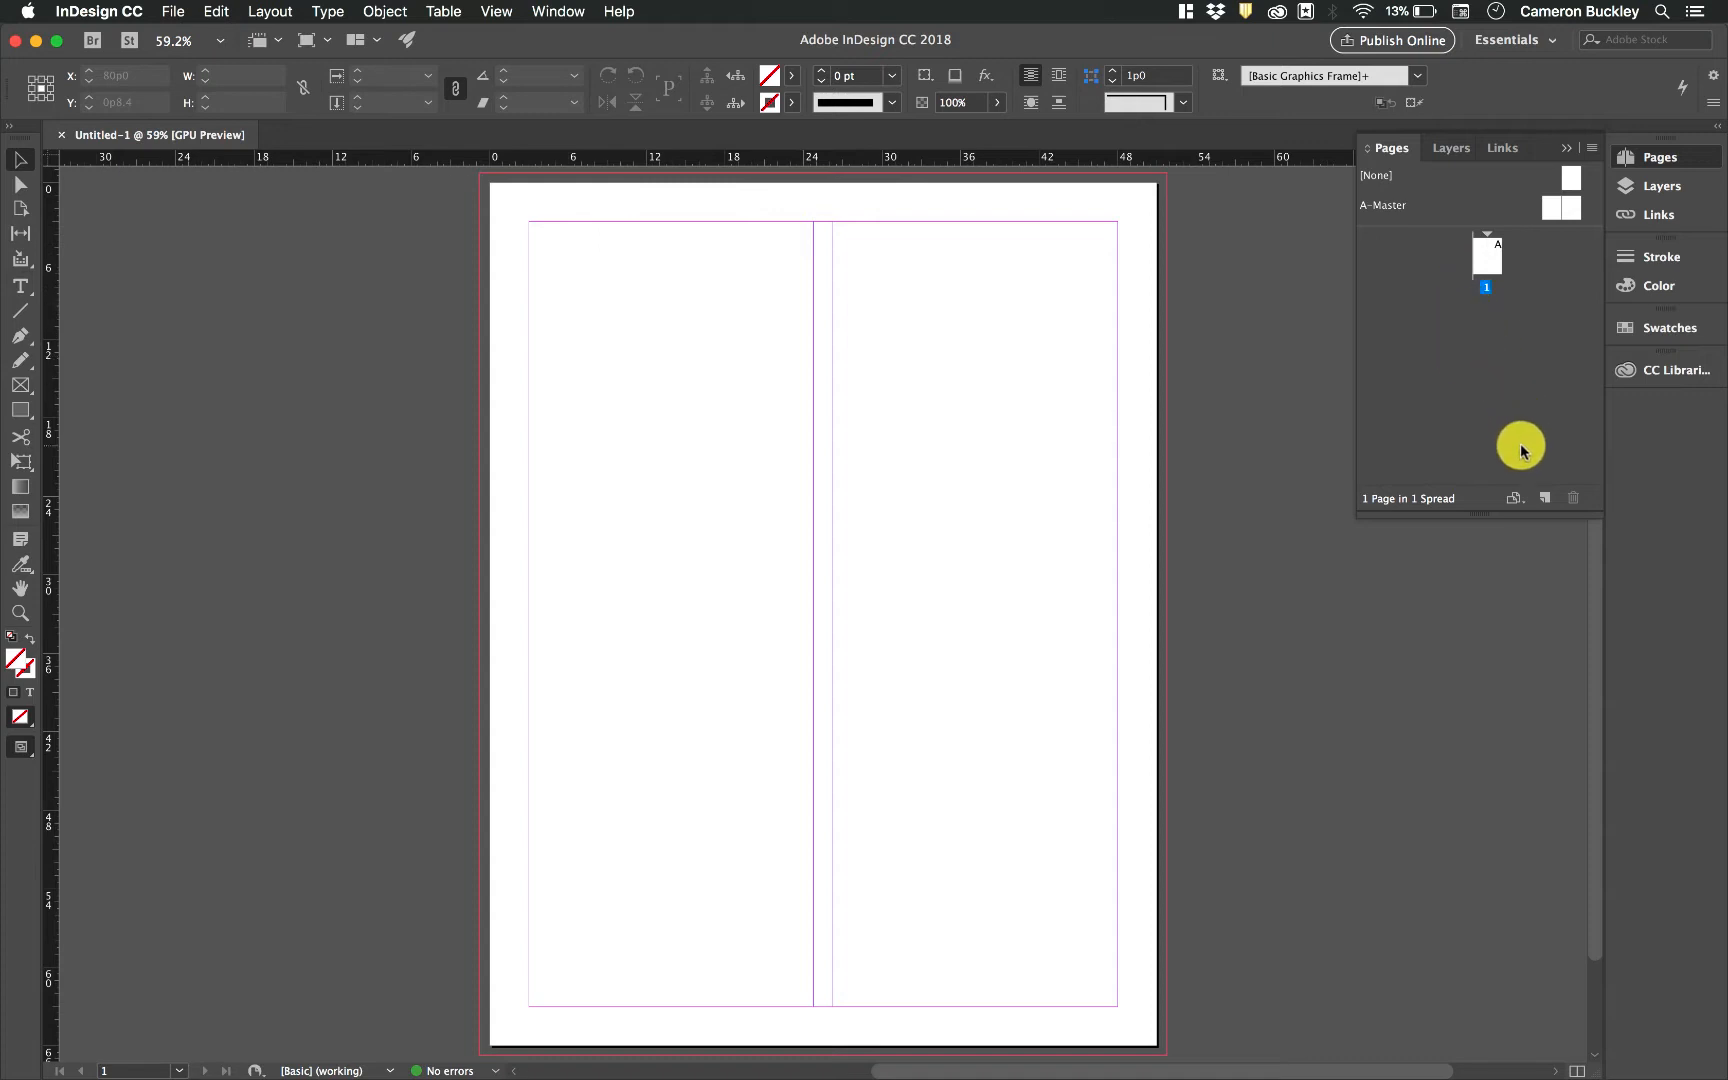
{"action": "left_click", "coordinate": [1545, 502]}
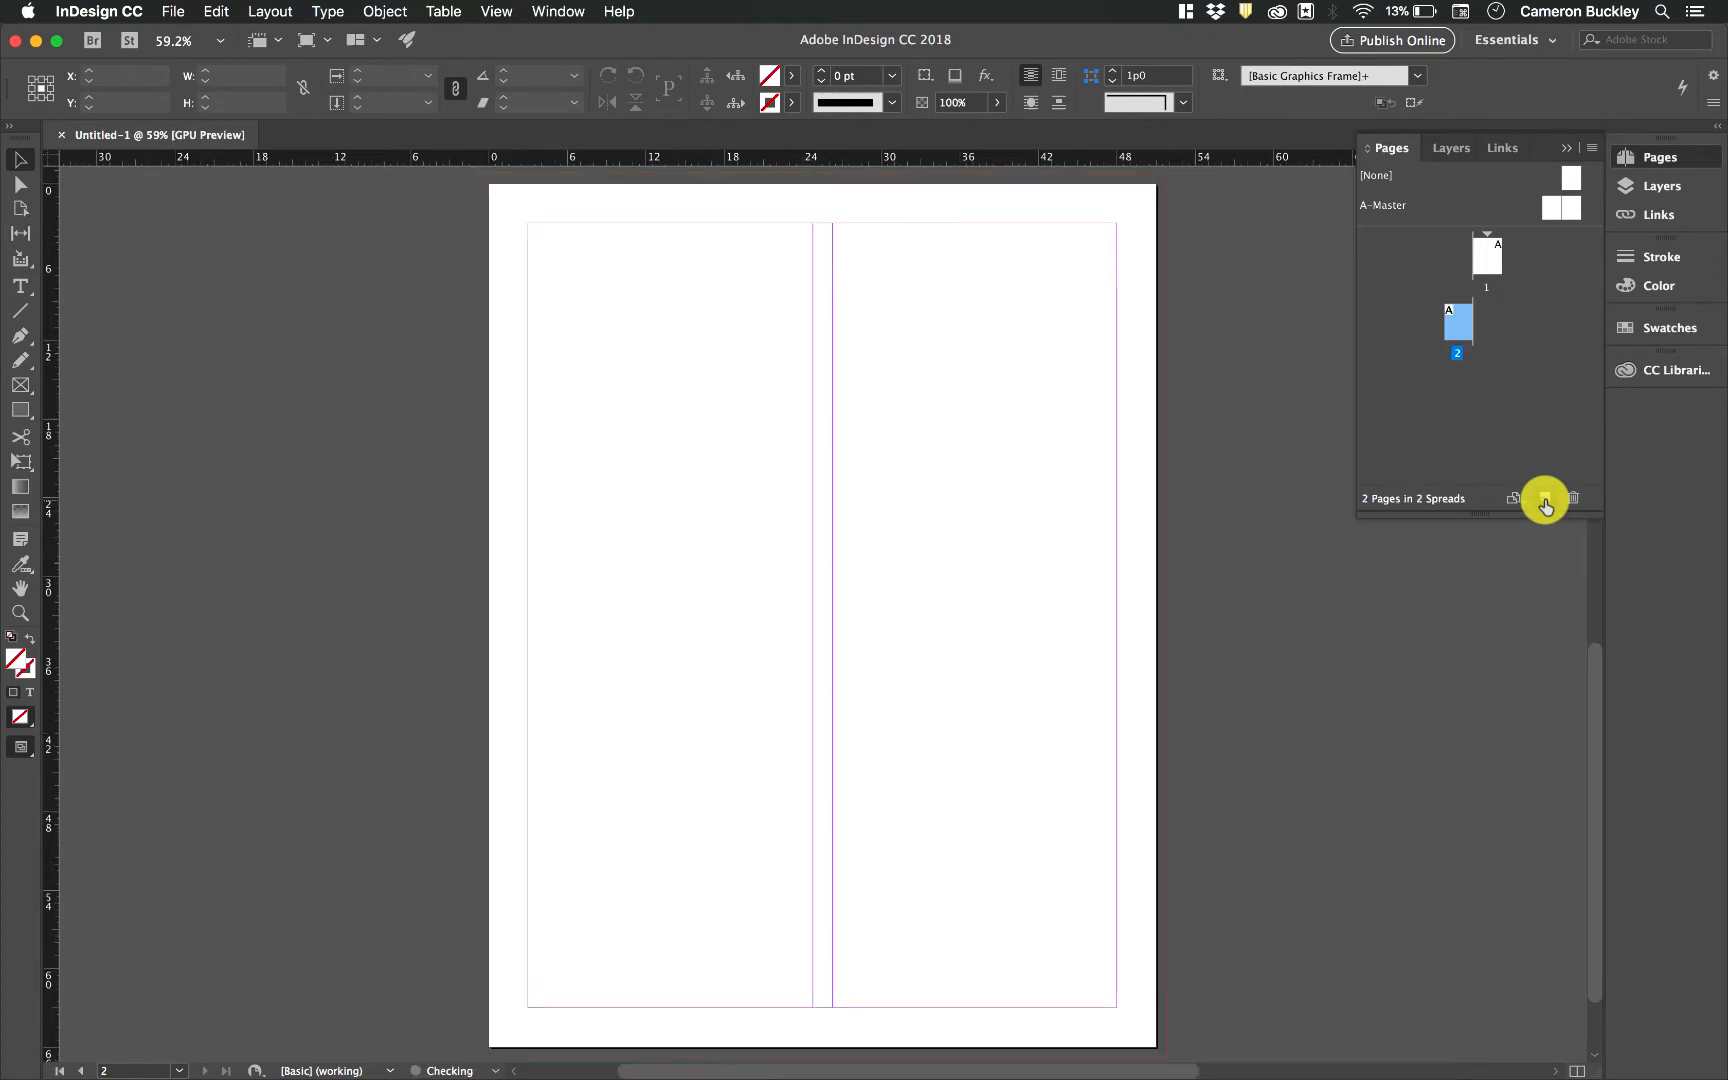
{"action": "left_click", "coordinate": [1459, 320]}
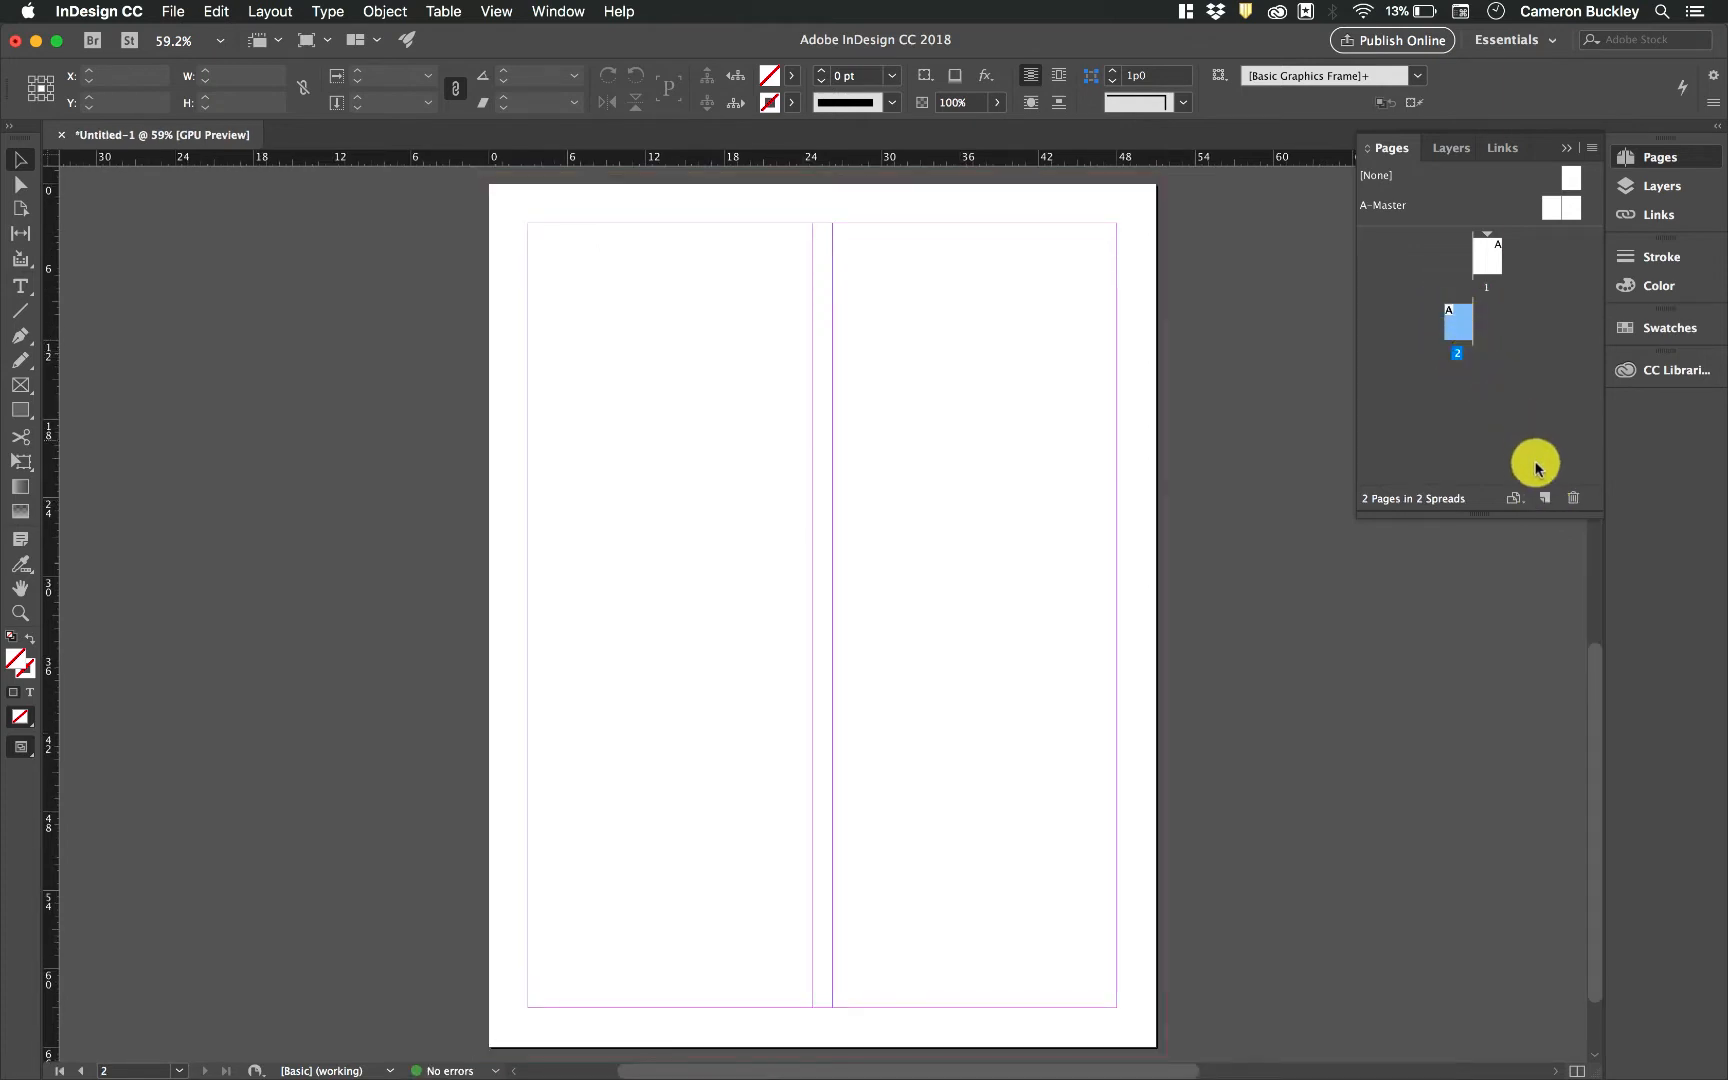
{"action": "left_click", "coordinate": [1543, 499]}
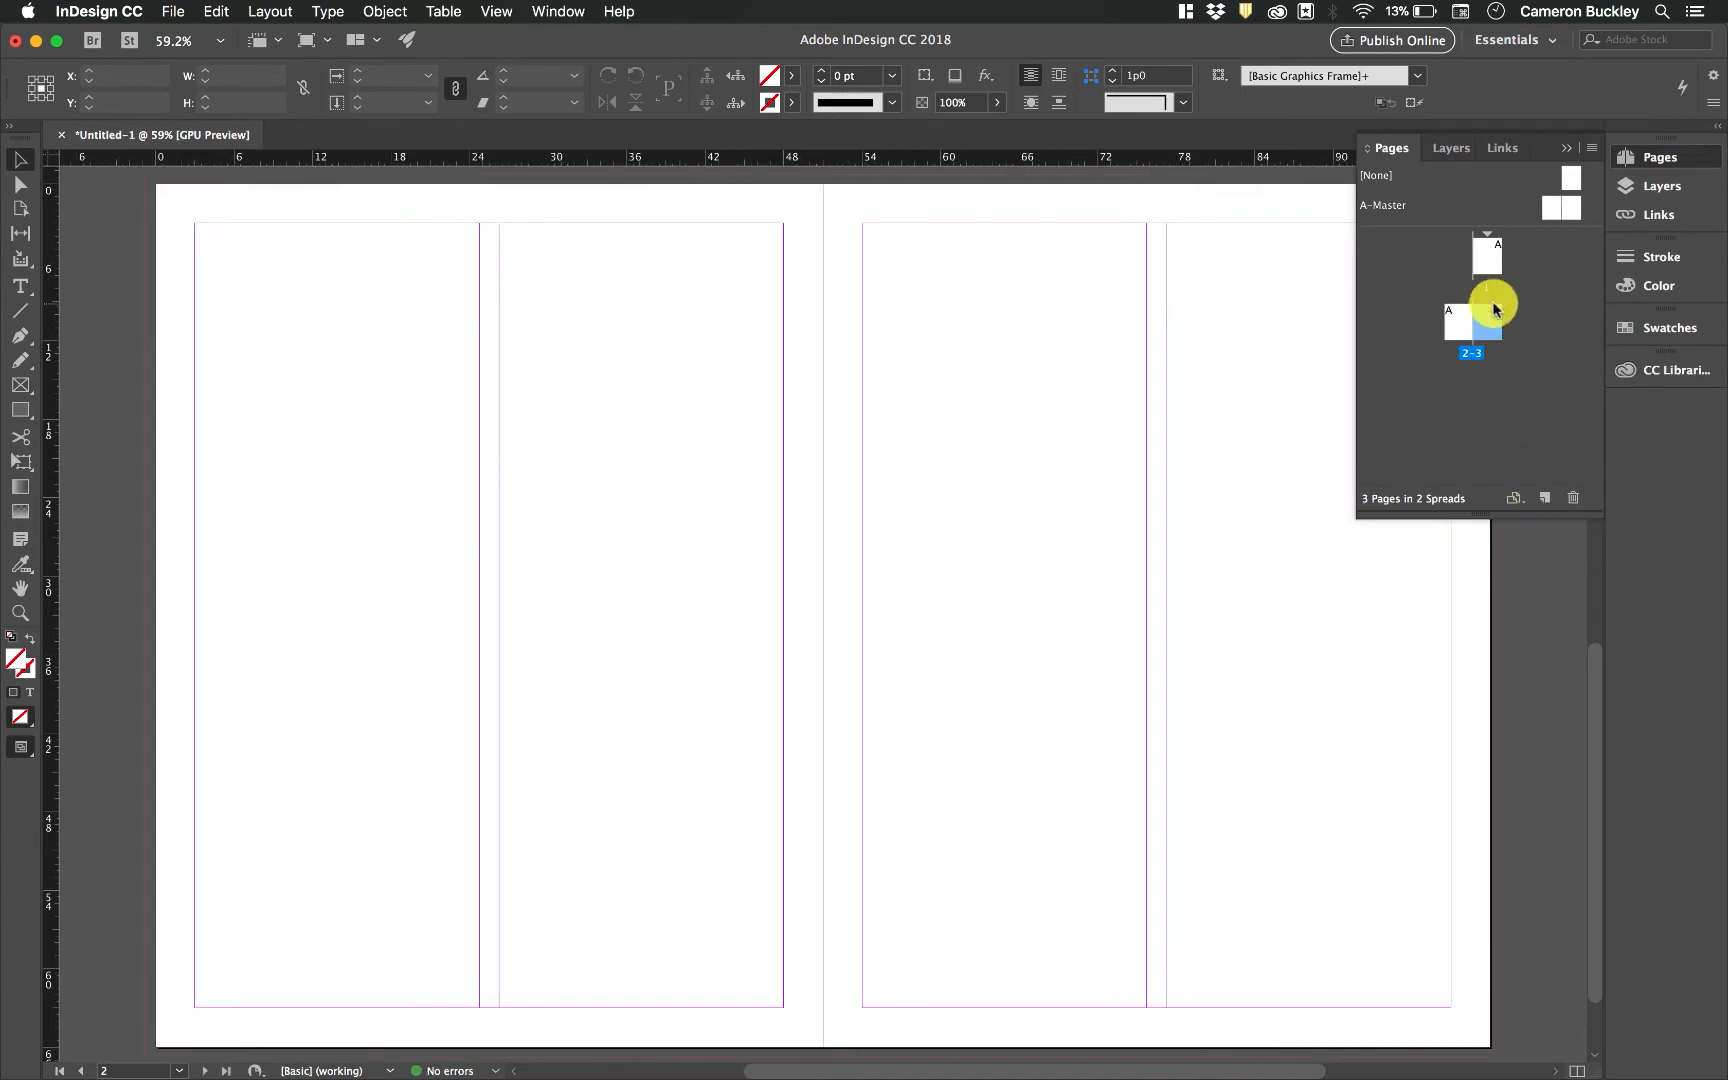
{"action": "left_click", "coordinate": [1533, 346]}
{"action": "left_click", "coordinate": [1545, 503]}
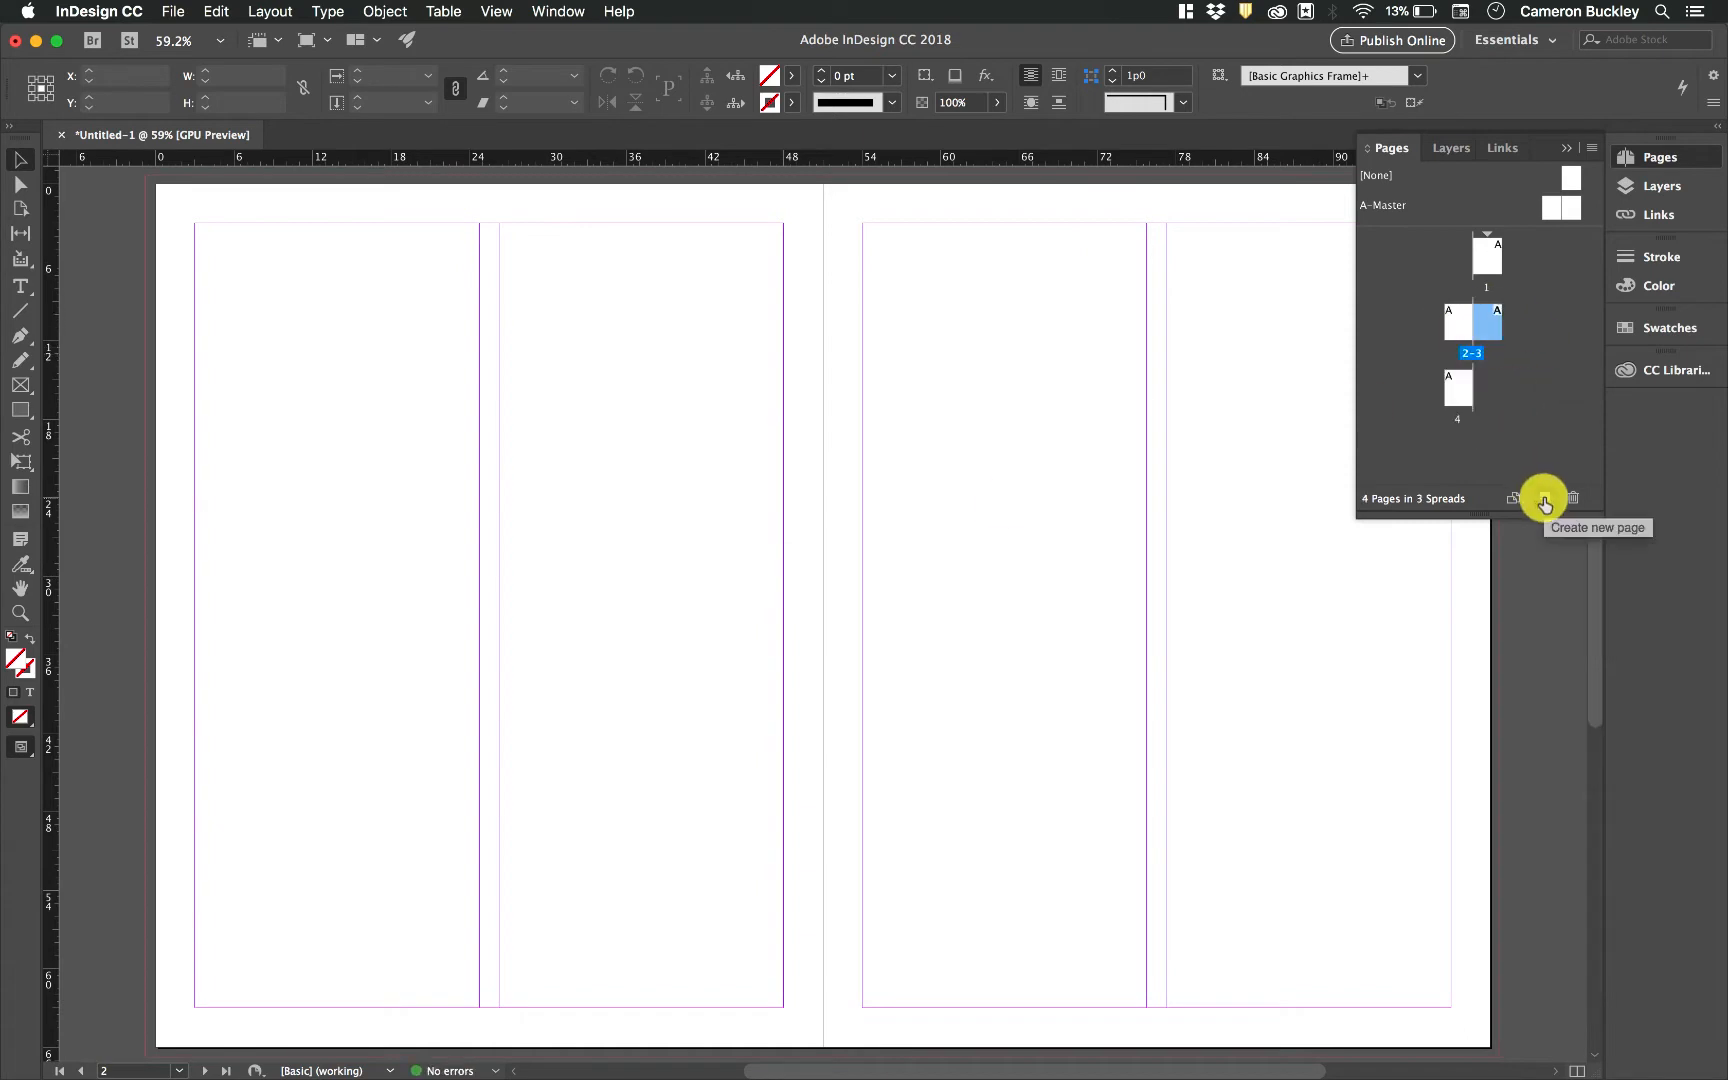
{"action": "left_click", "coordinate": [1547, 500]}
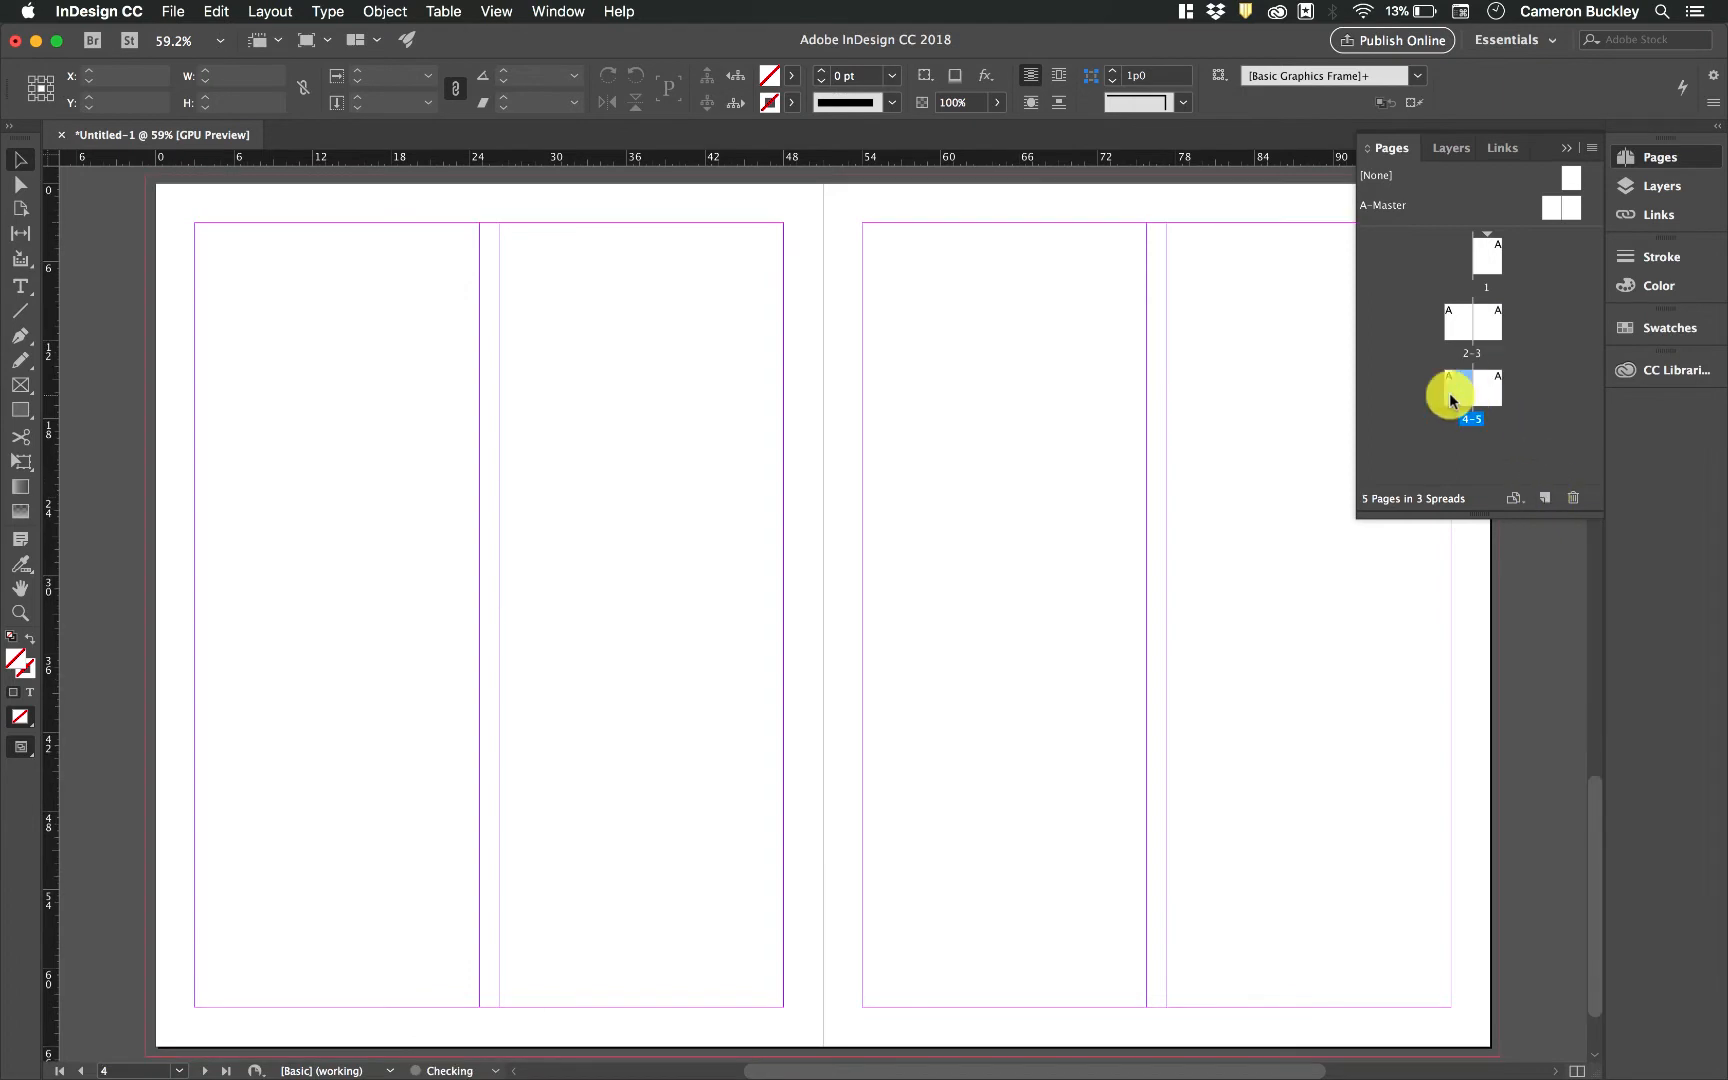
Move between page 1 and spreads 2–3 and 4–5 to view each page in the document
{"action": "left_click", "coordinate": [1489, 266]}
{"action": "double_click", "coordinate": [1489, 268]}
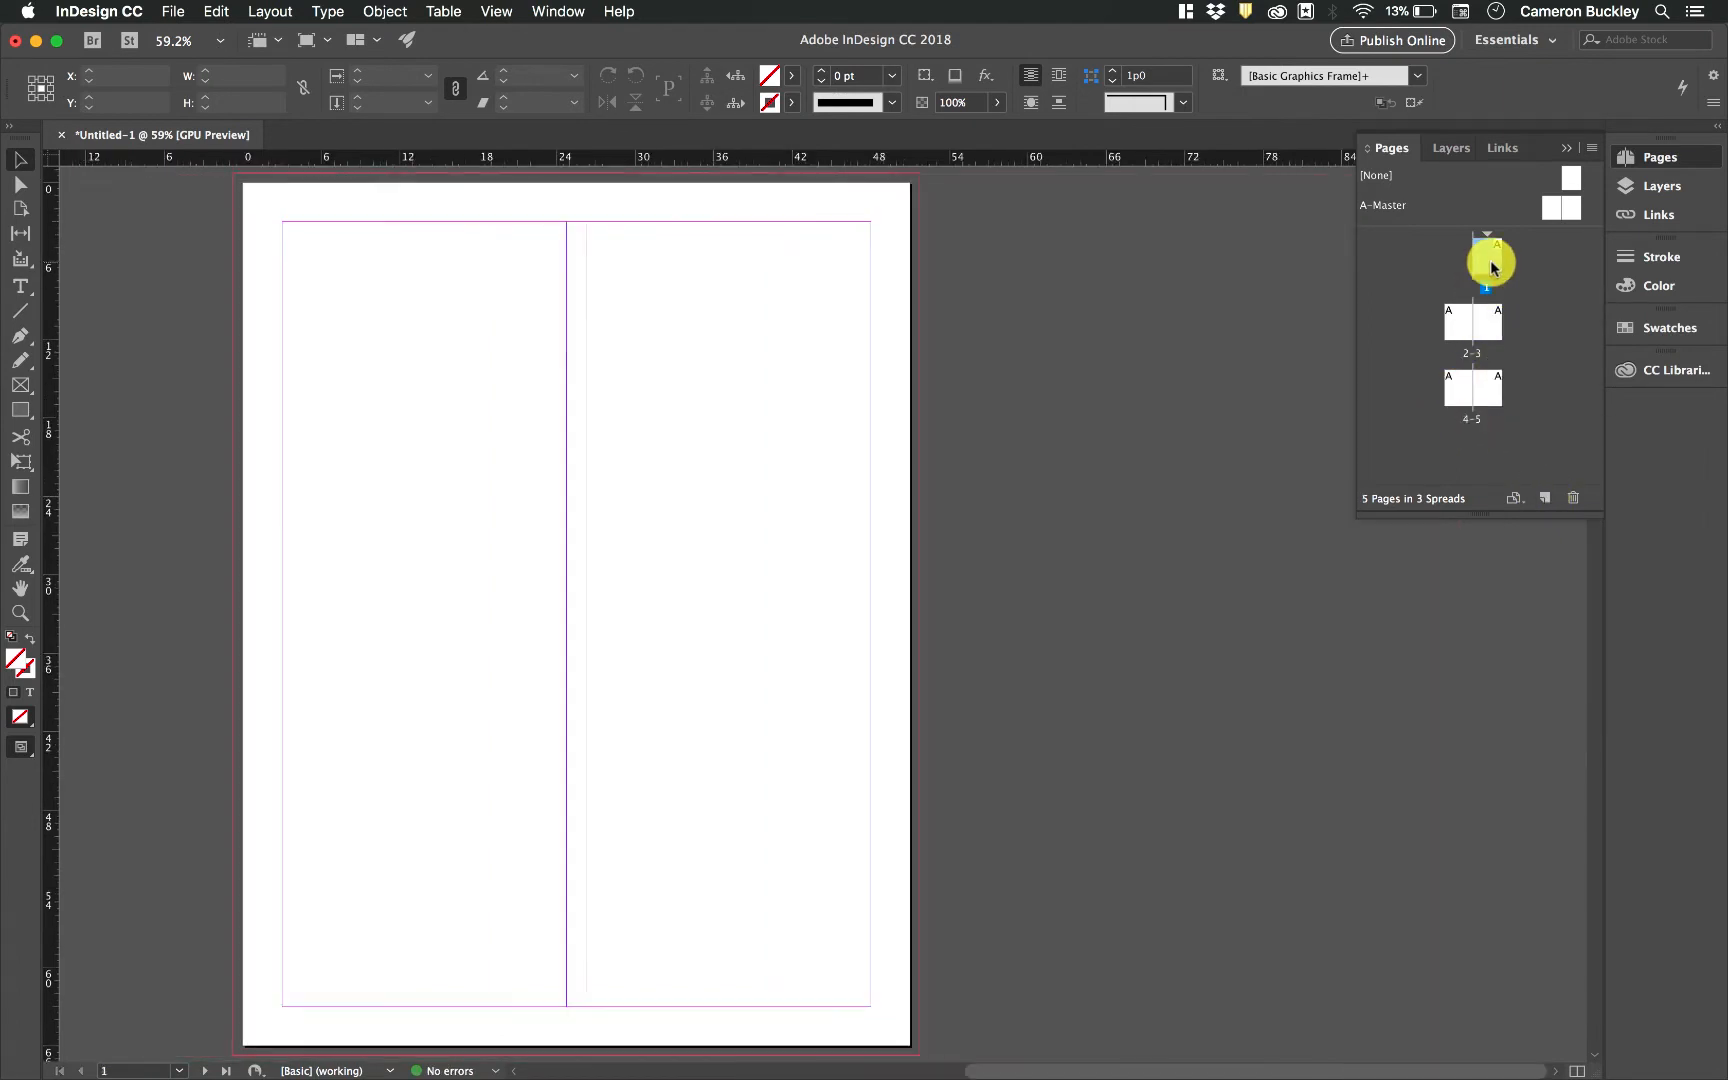
{"action": "double_click", "coordinate": [1485, 320]}
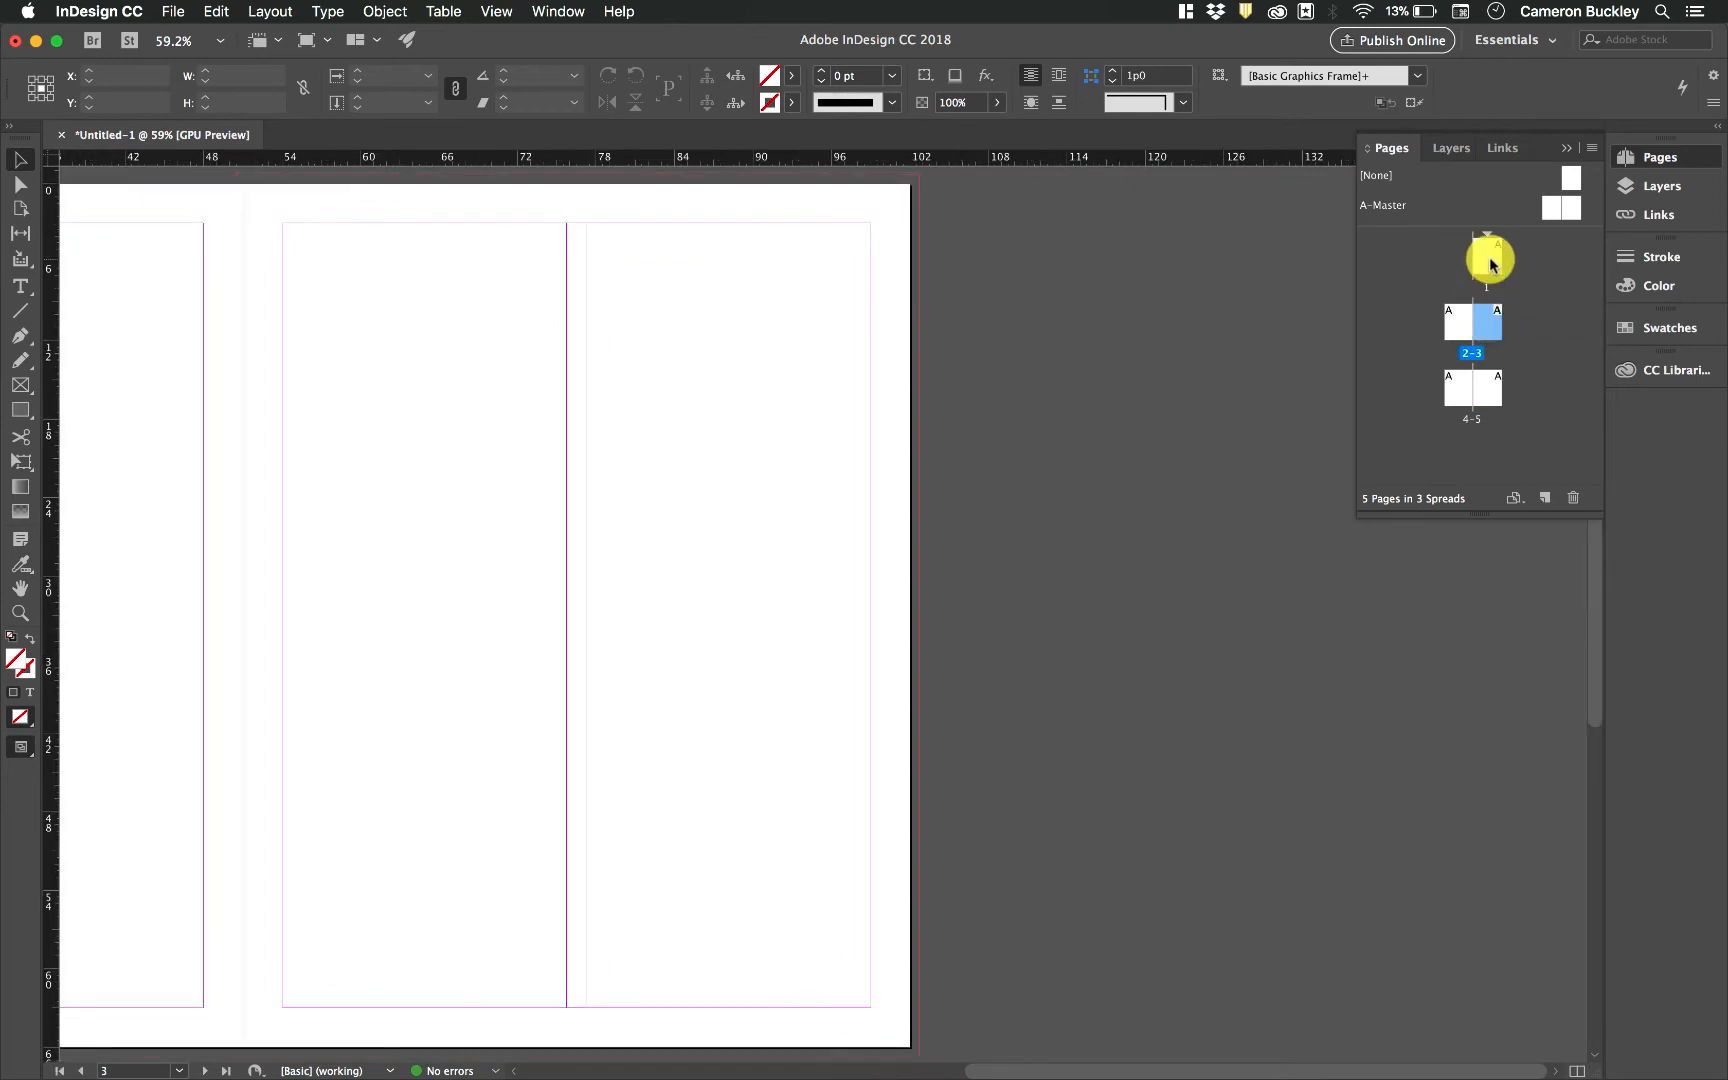
{"action": "double_click", "coordinate": [1486, 264]}
{"action": "double_click", "coordinate": [1461, 326]}
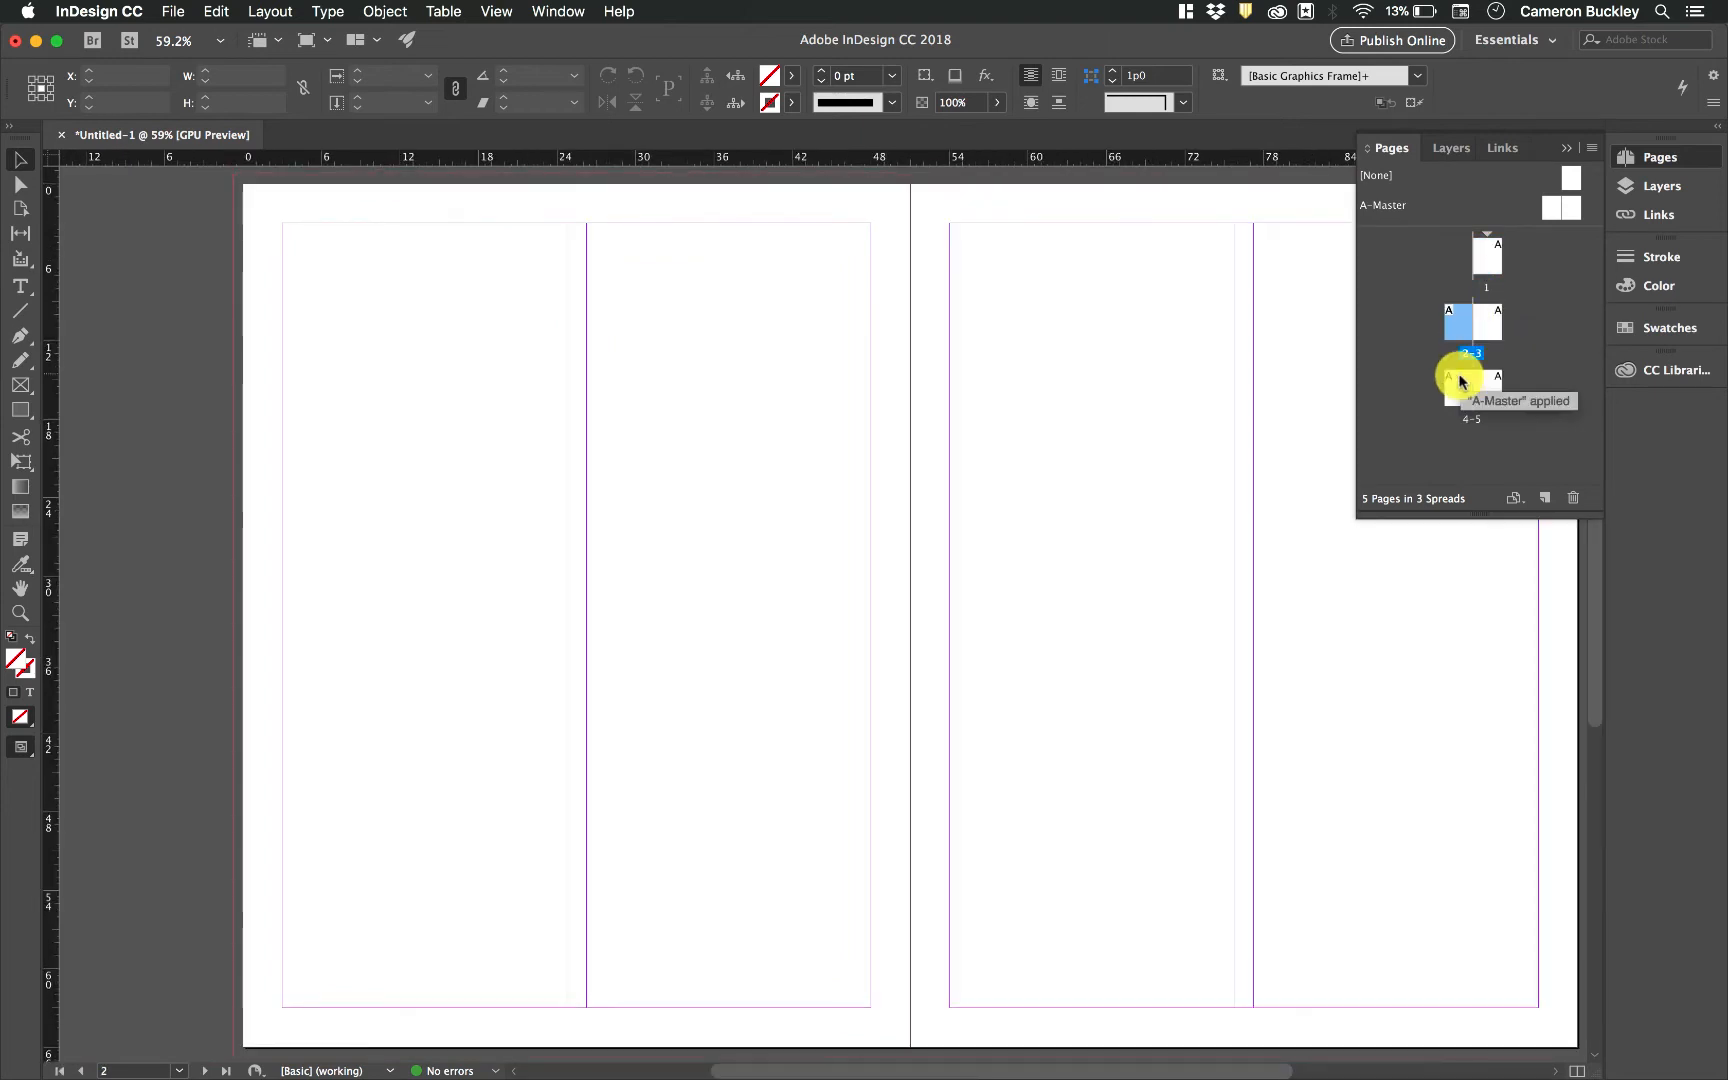
{"action": "double_click", "coordinate": [1462, 382]}
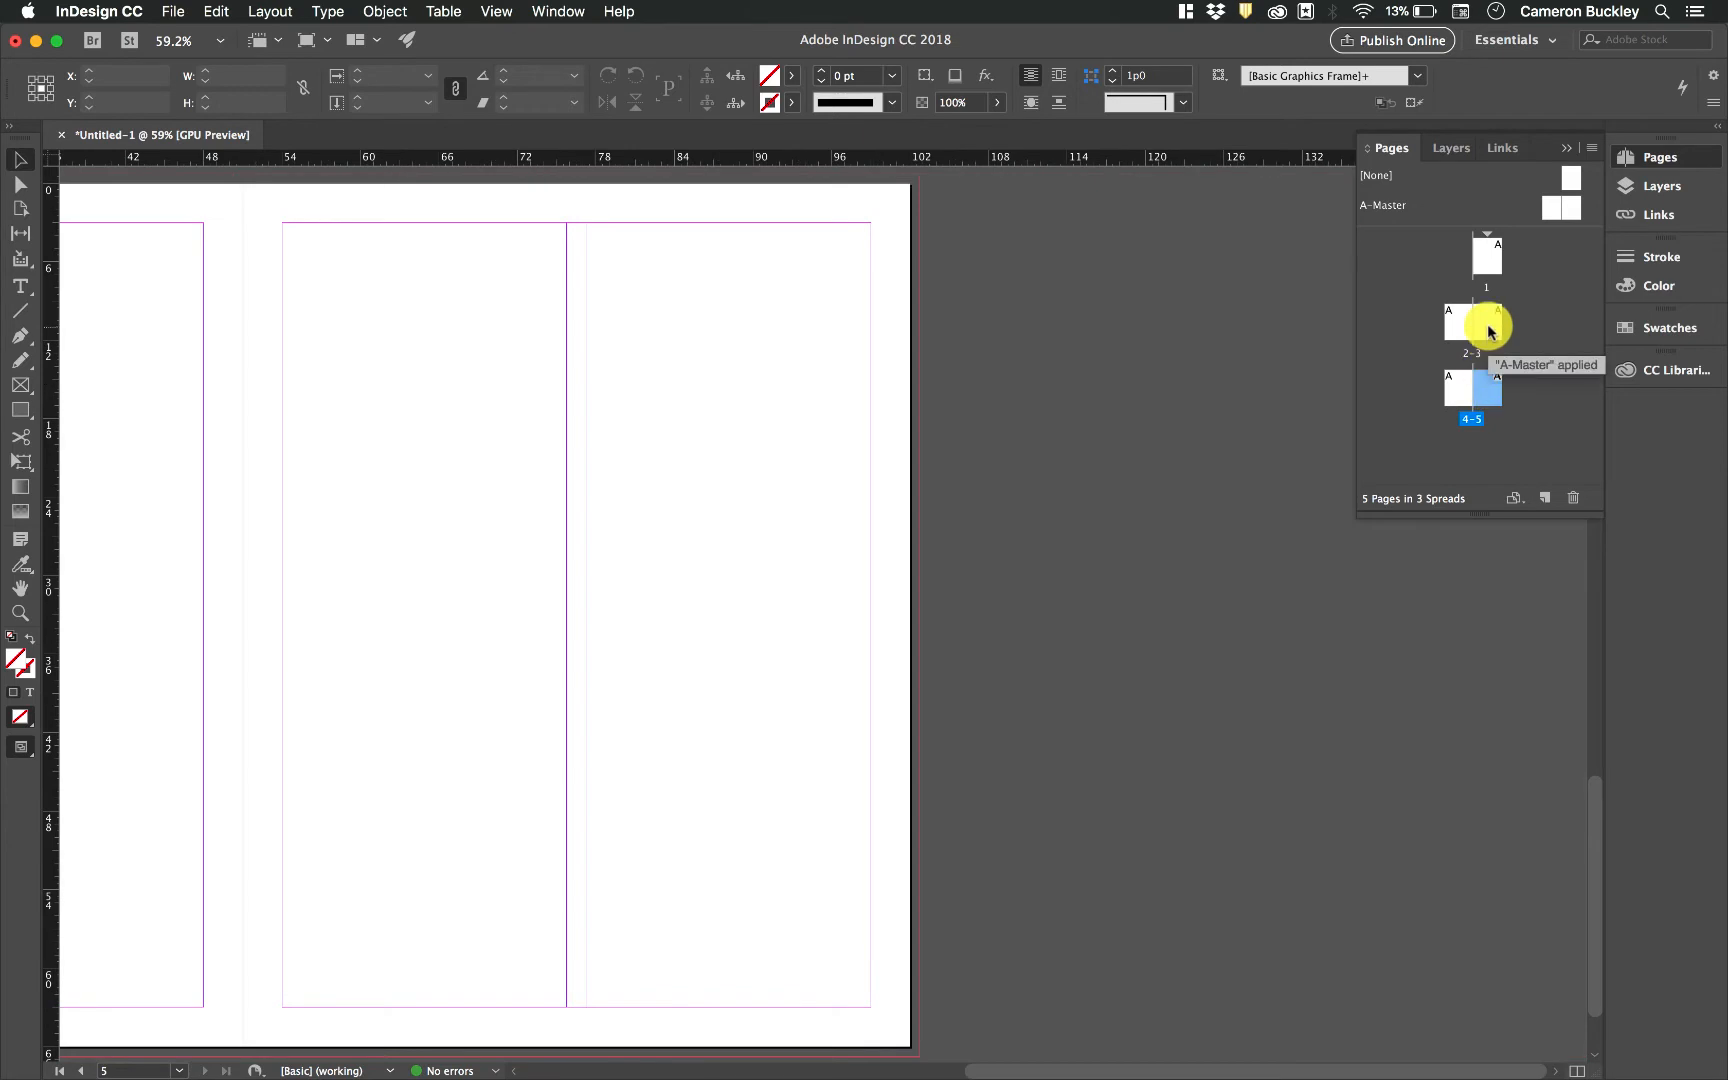
{"action": "double_click", "coordinate": [1455, 330]}
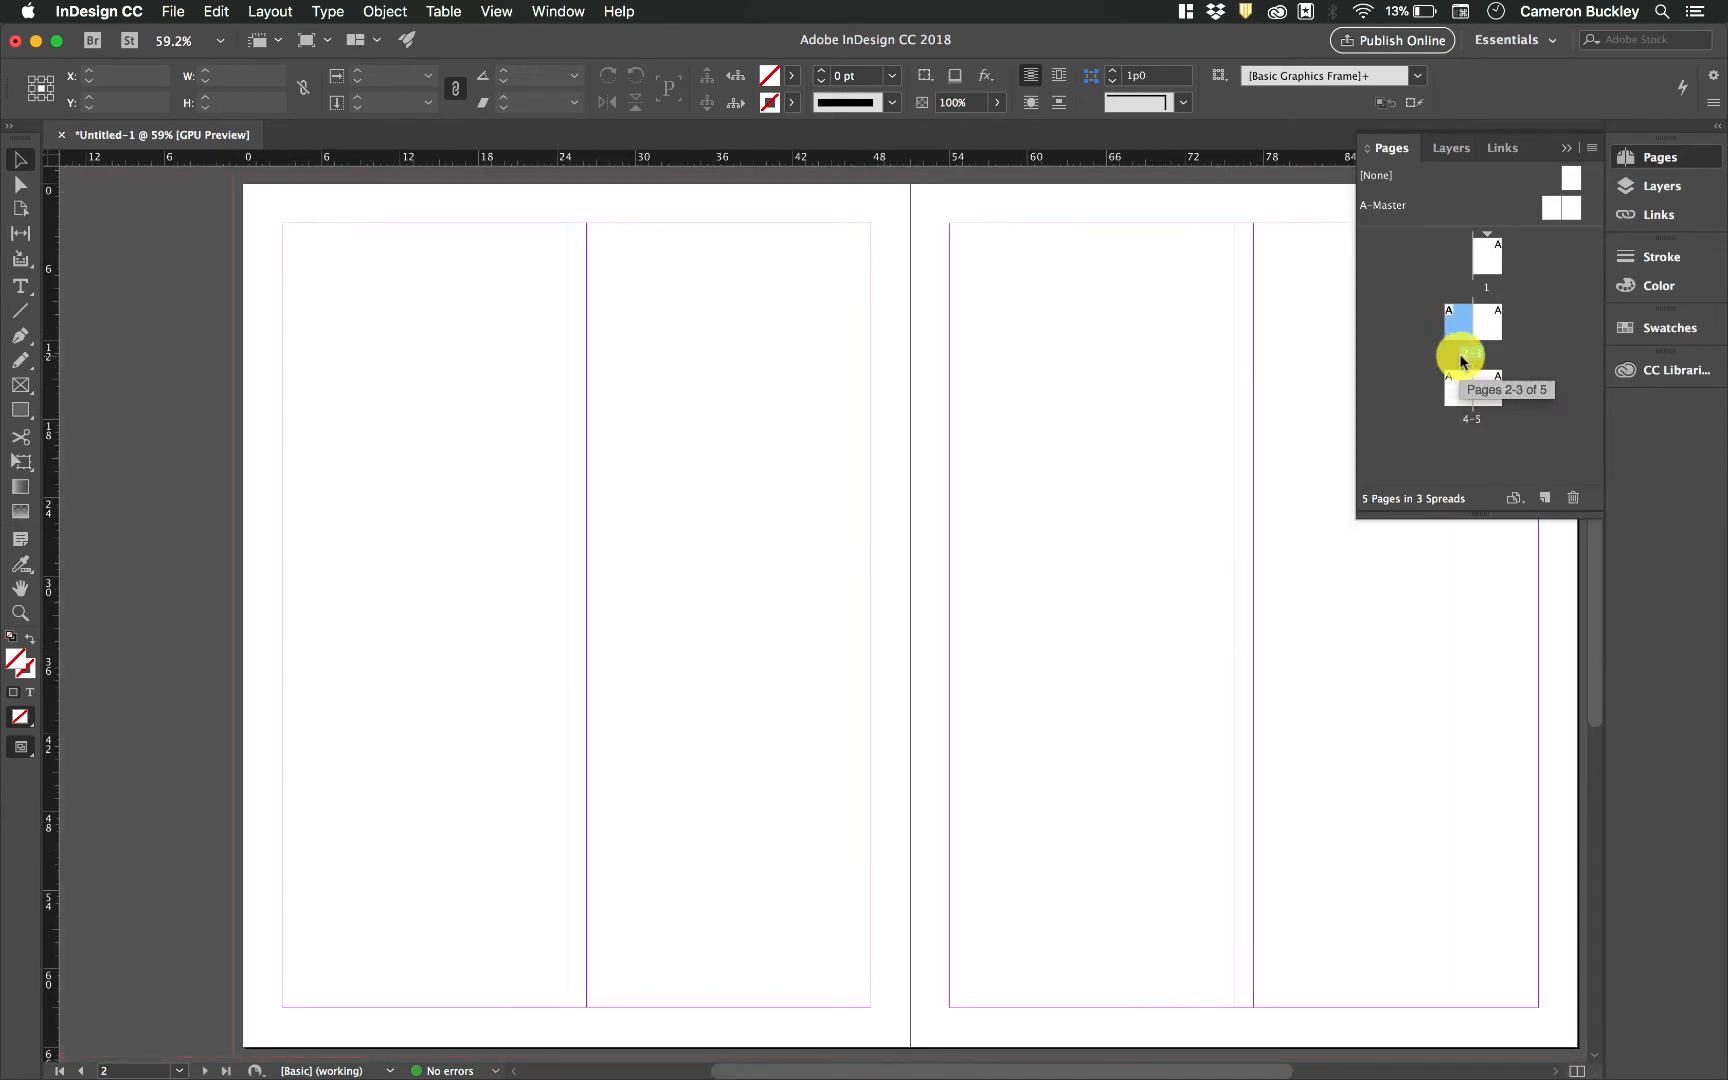
{"action": "double_click", "coordinate": [1455, 330]}
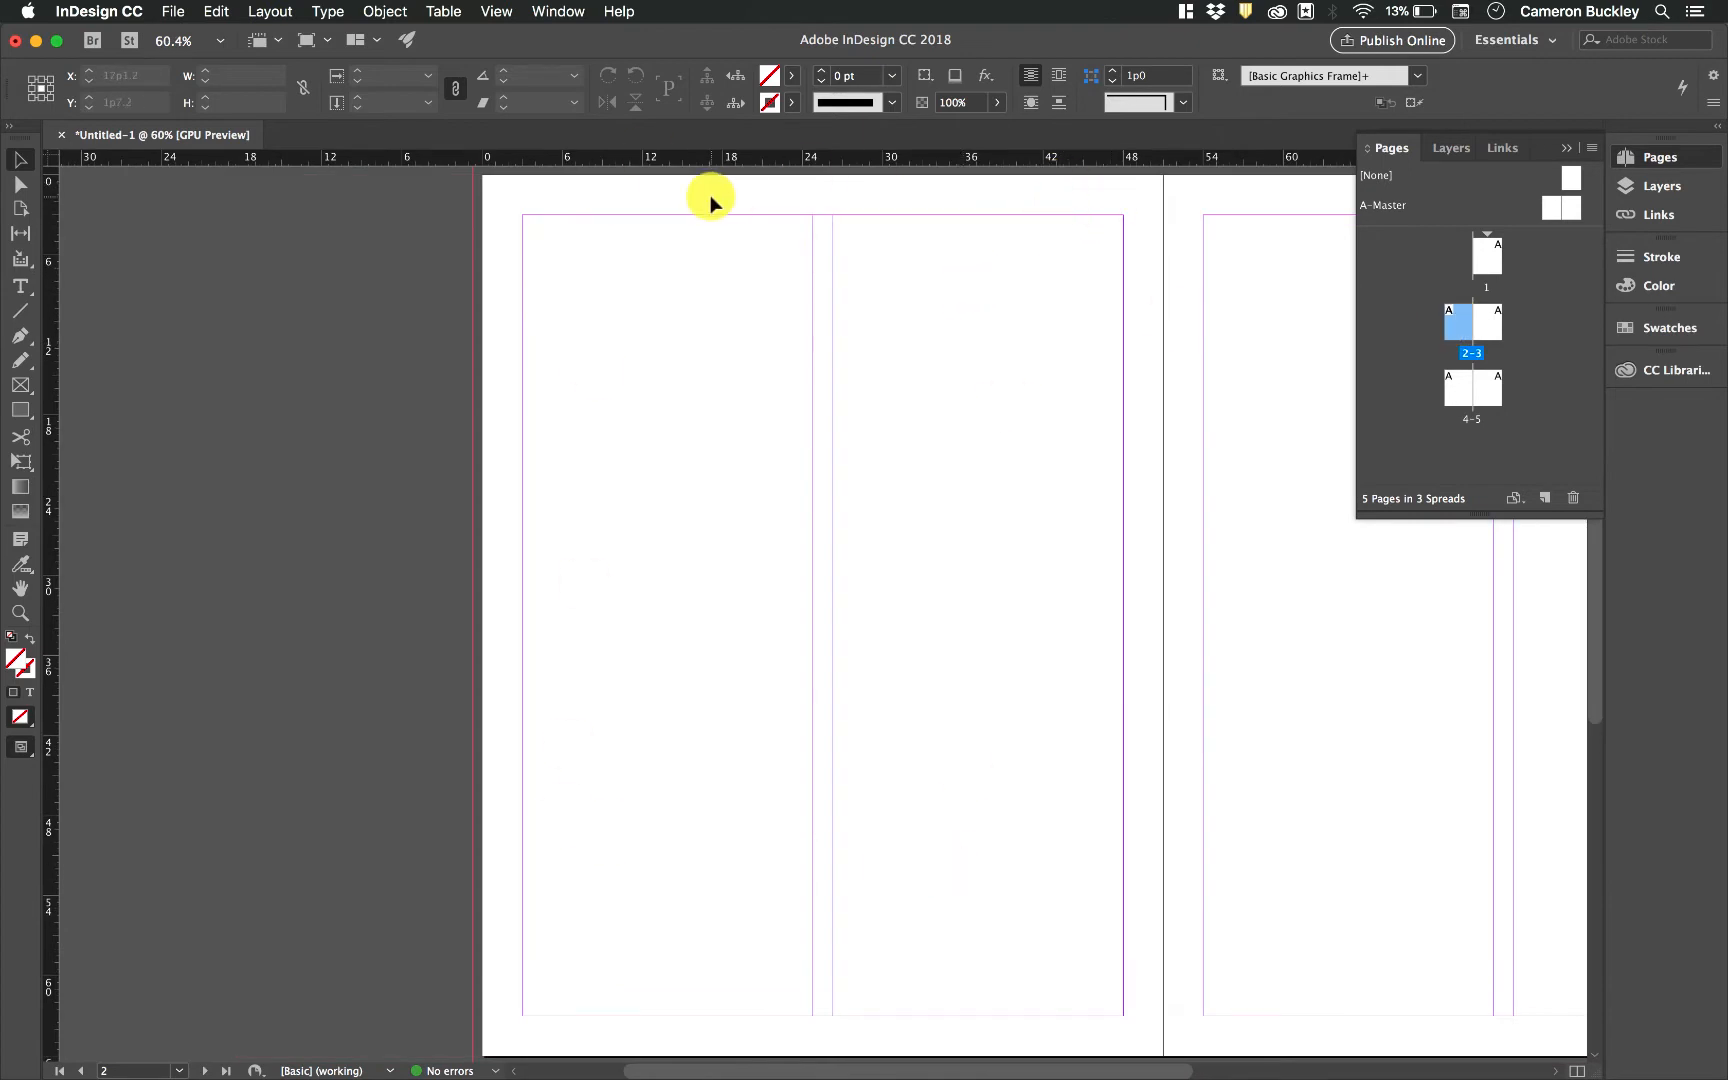
{"action": "double_click", "coordinate": [1487, 328]}
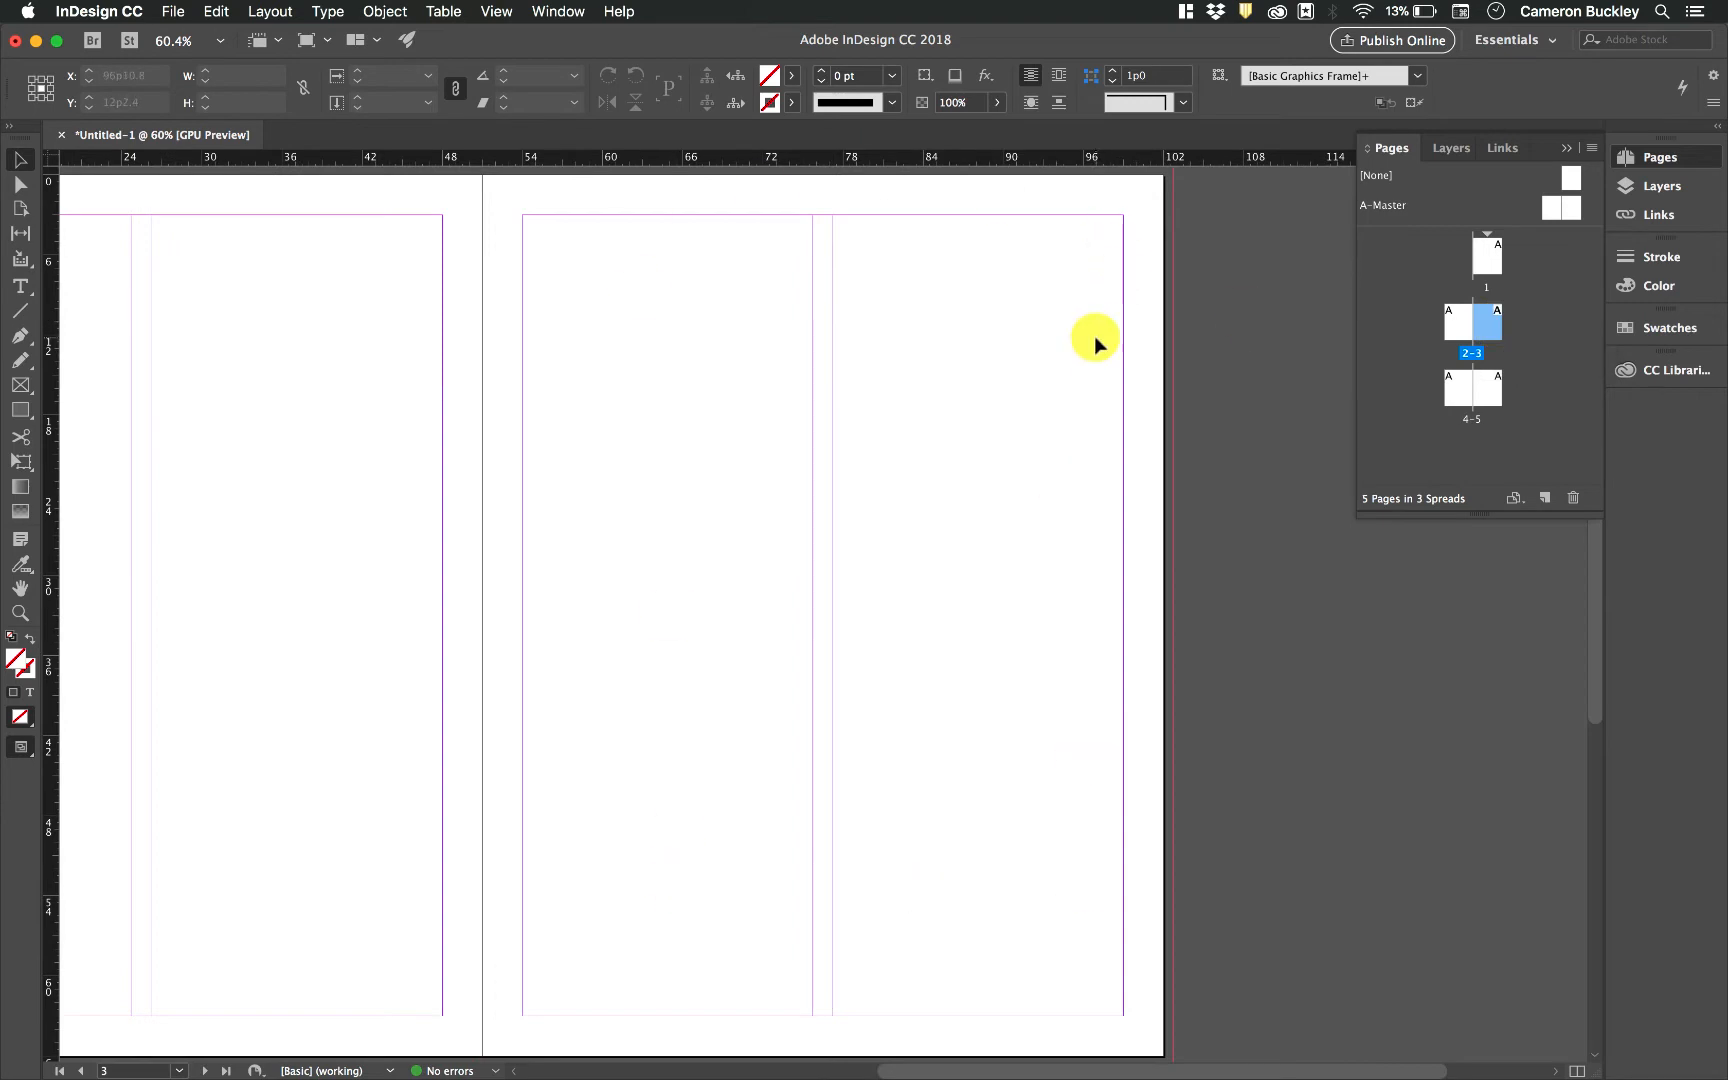
{"action": "double_click", "coordinate": [1495, 262]}
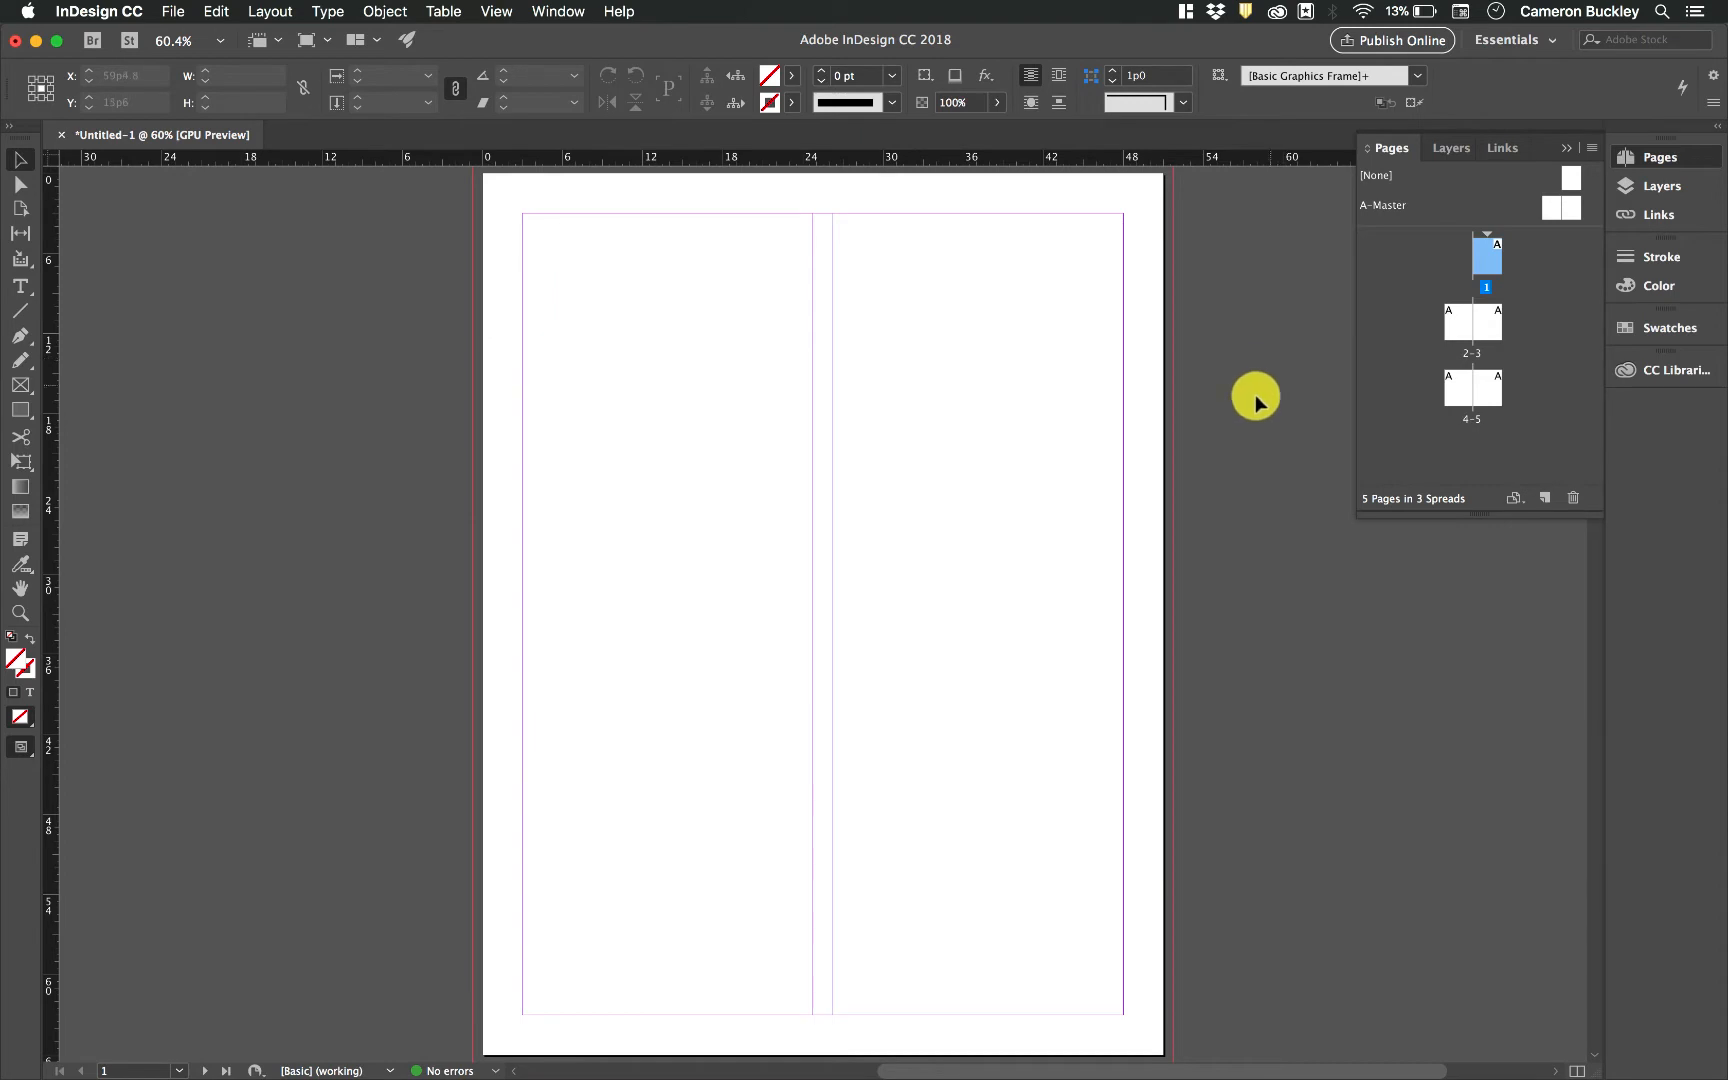
Try to change the page size of spread 4–5 to Legal
{"action": "left_click", "coordinate": [1487, 388]}
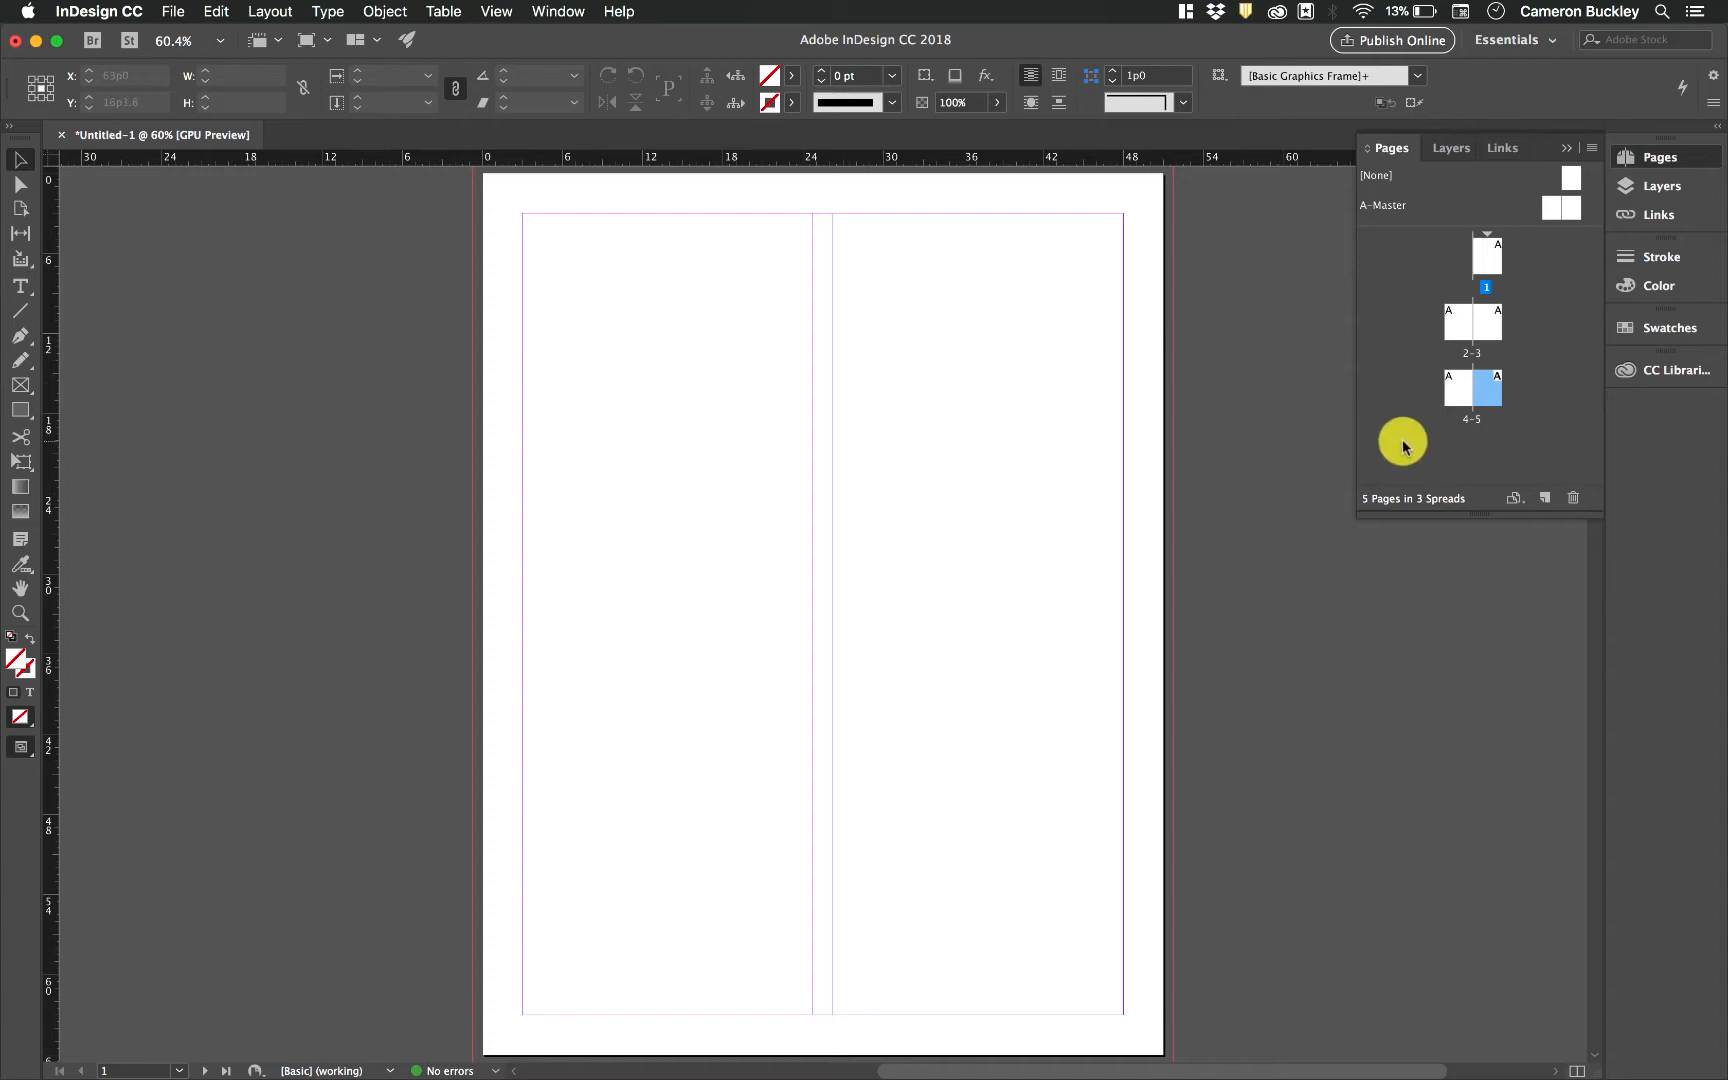
{"action": "left_click", "coordinate": [1514, 499]}
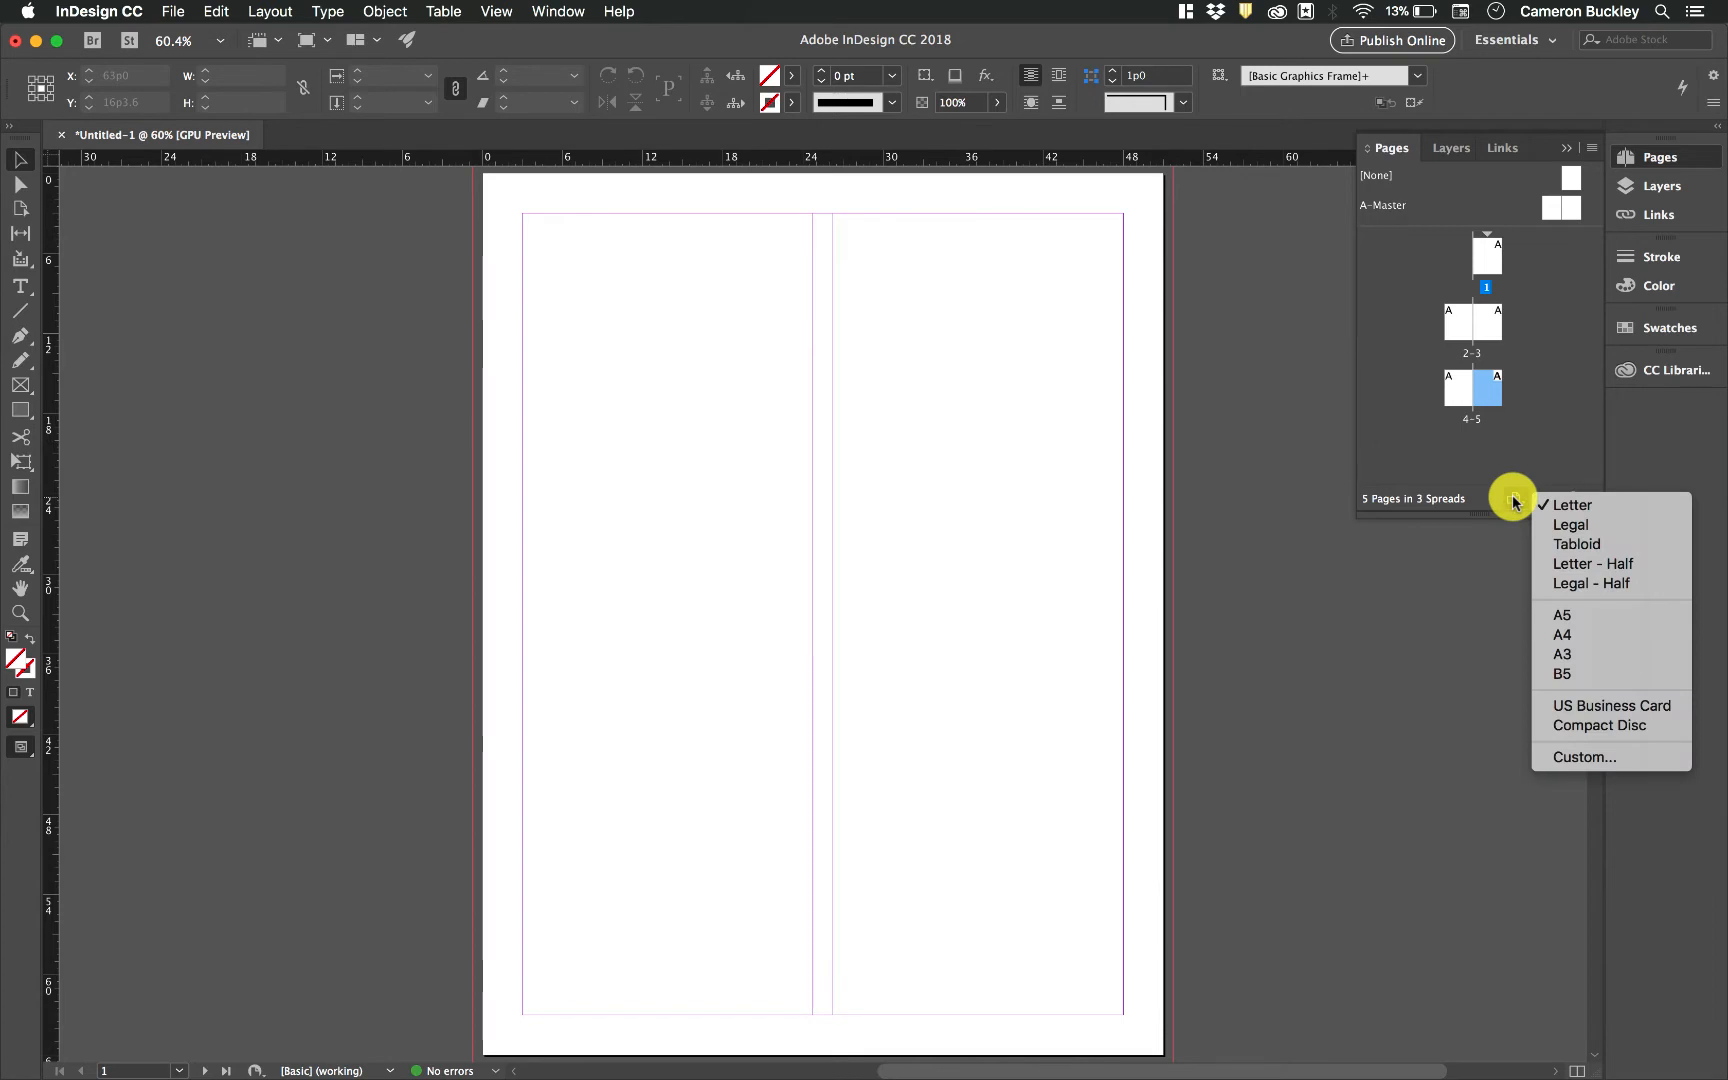
{"action": "left_click", "coordinate": [1514, 500]}
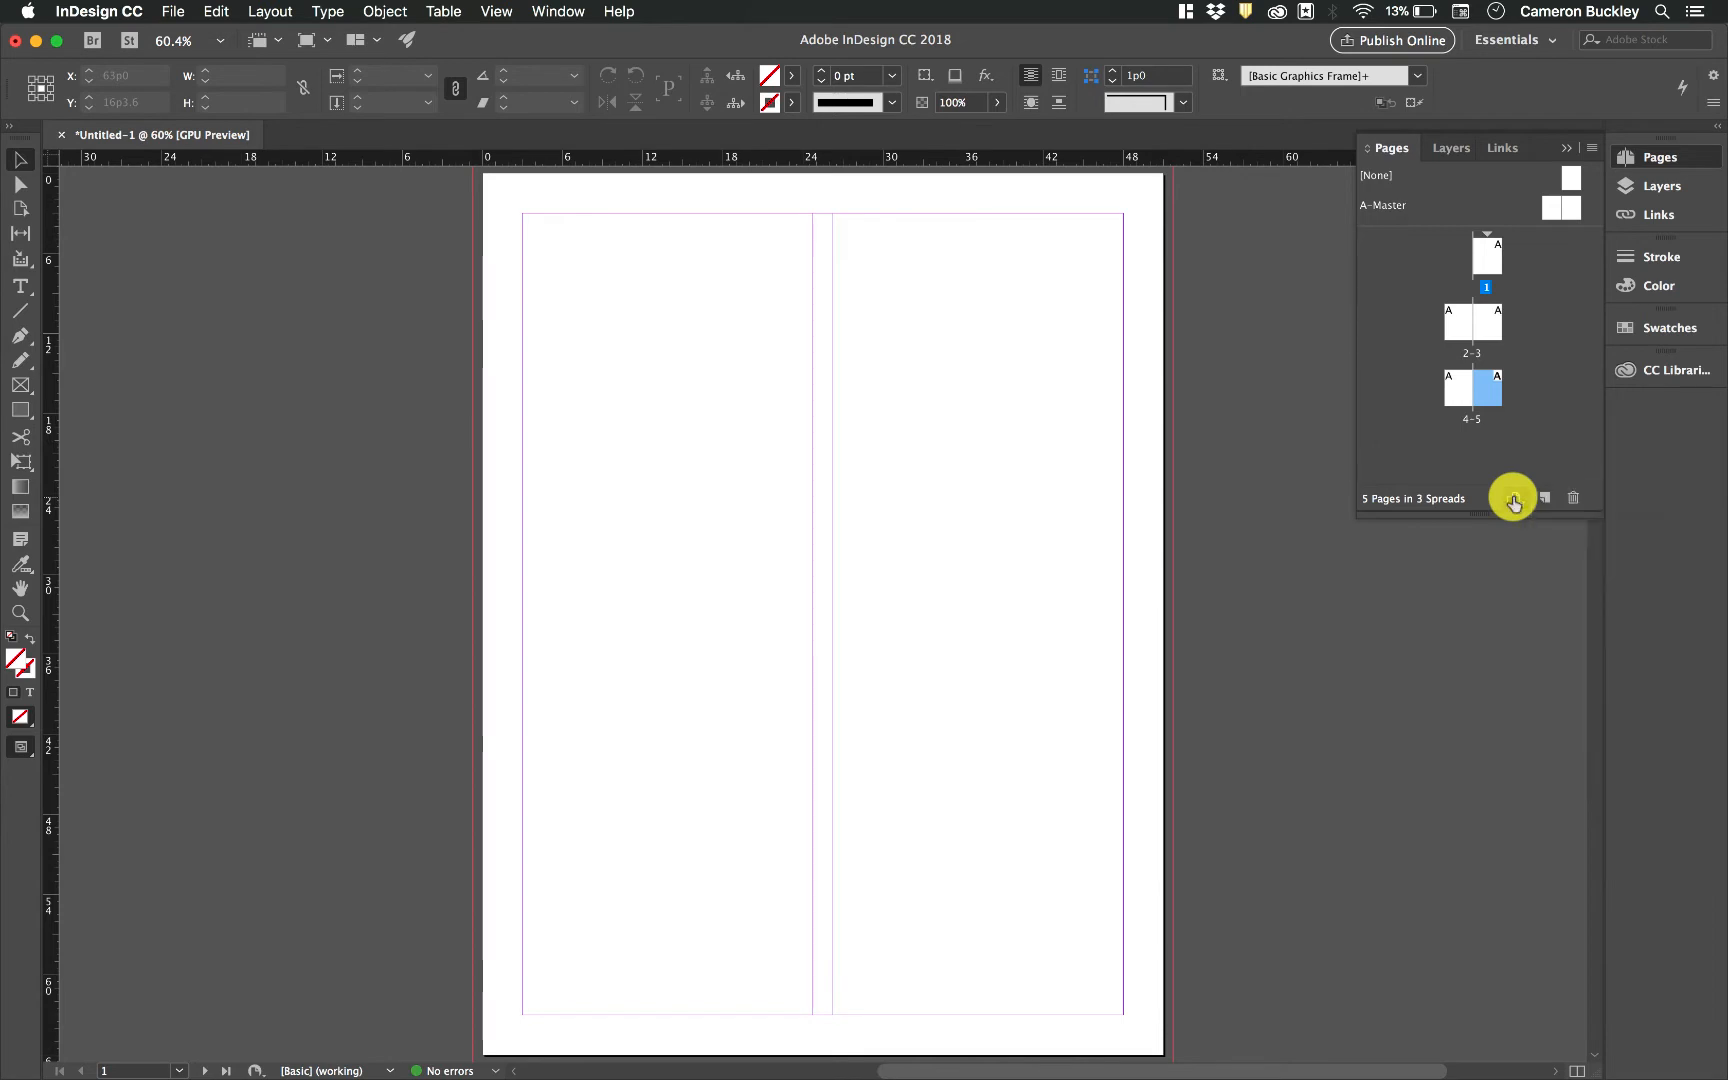
{"action": "left_click", "coordinate": [1514, 500]}
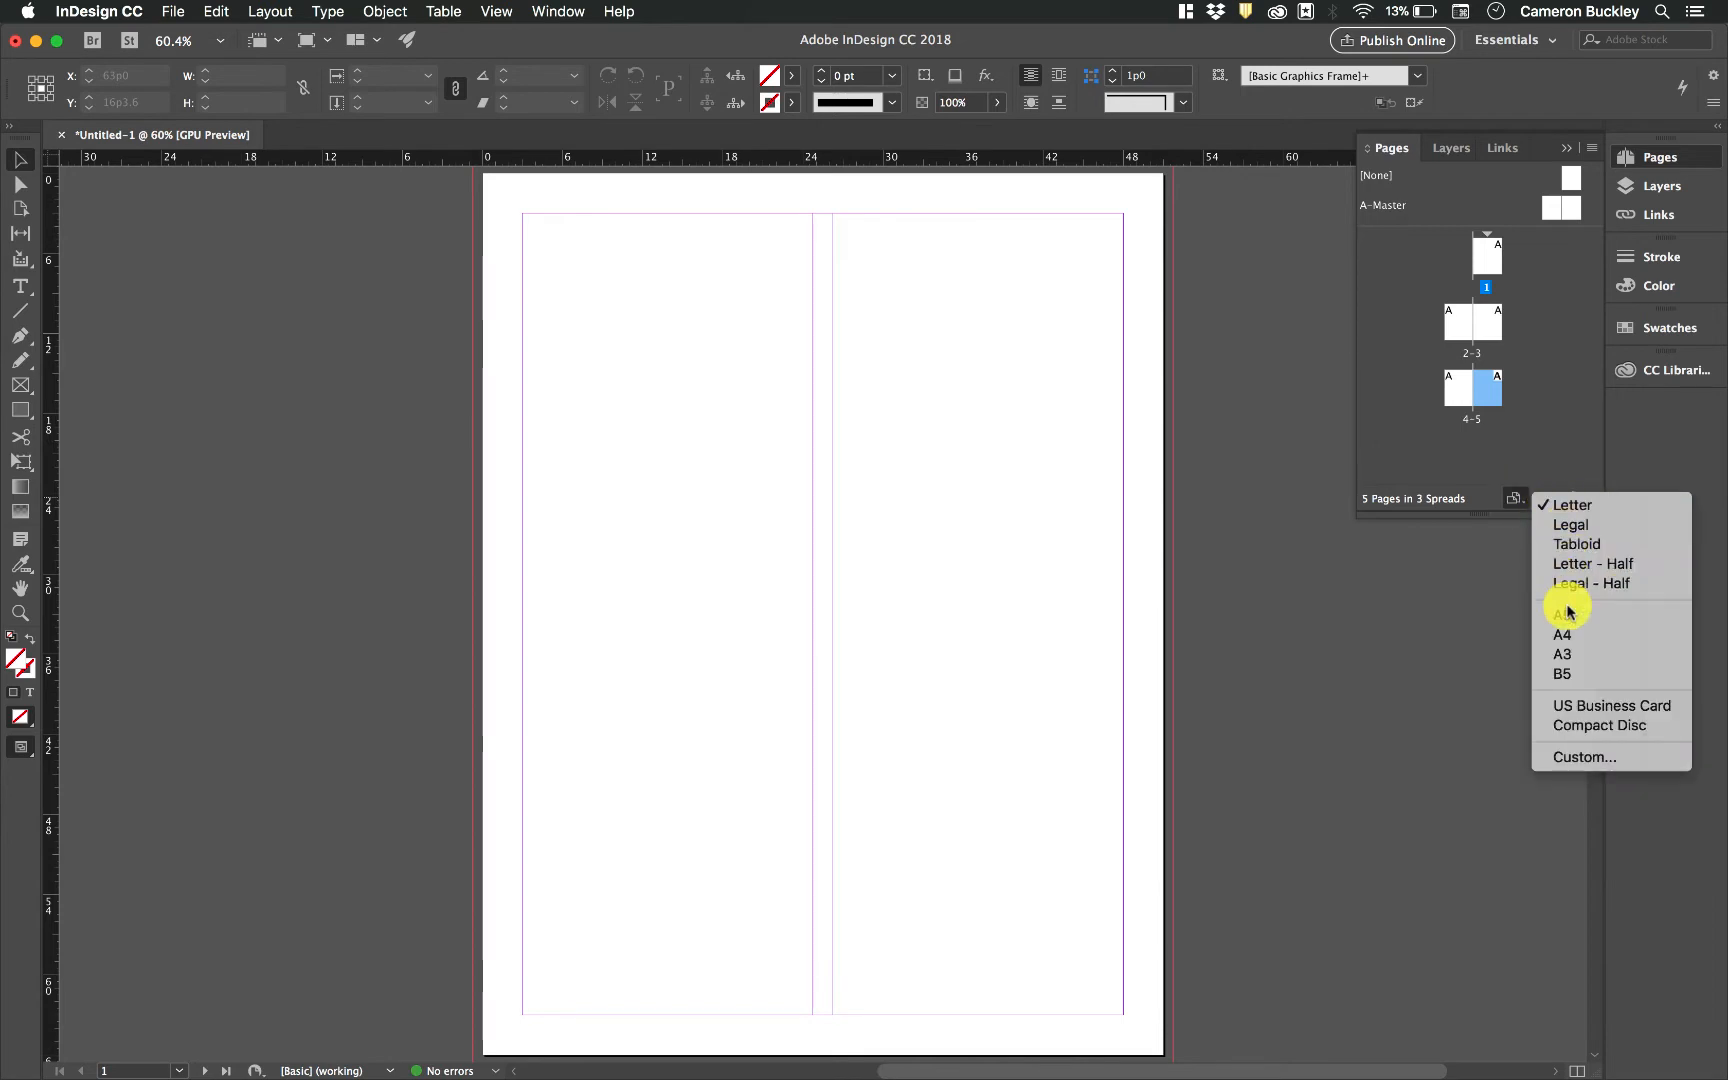
{"action": "left_click", "coordinate": [1566, 528]}
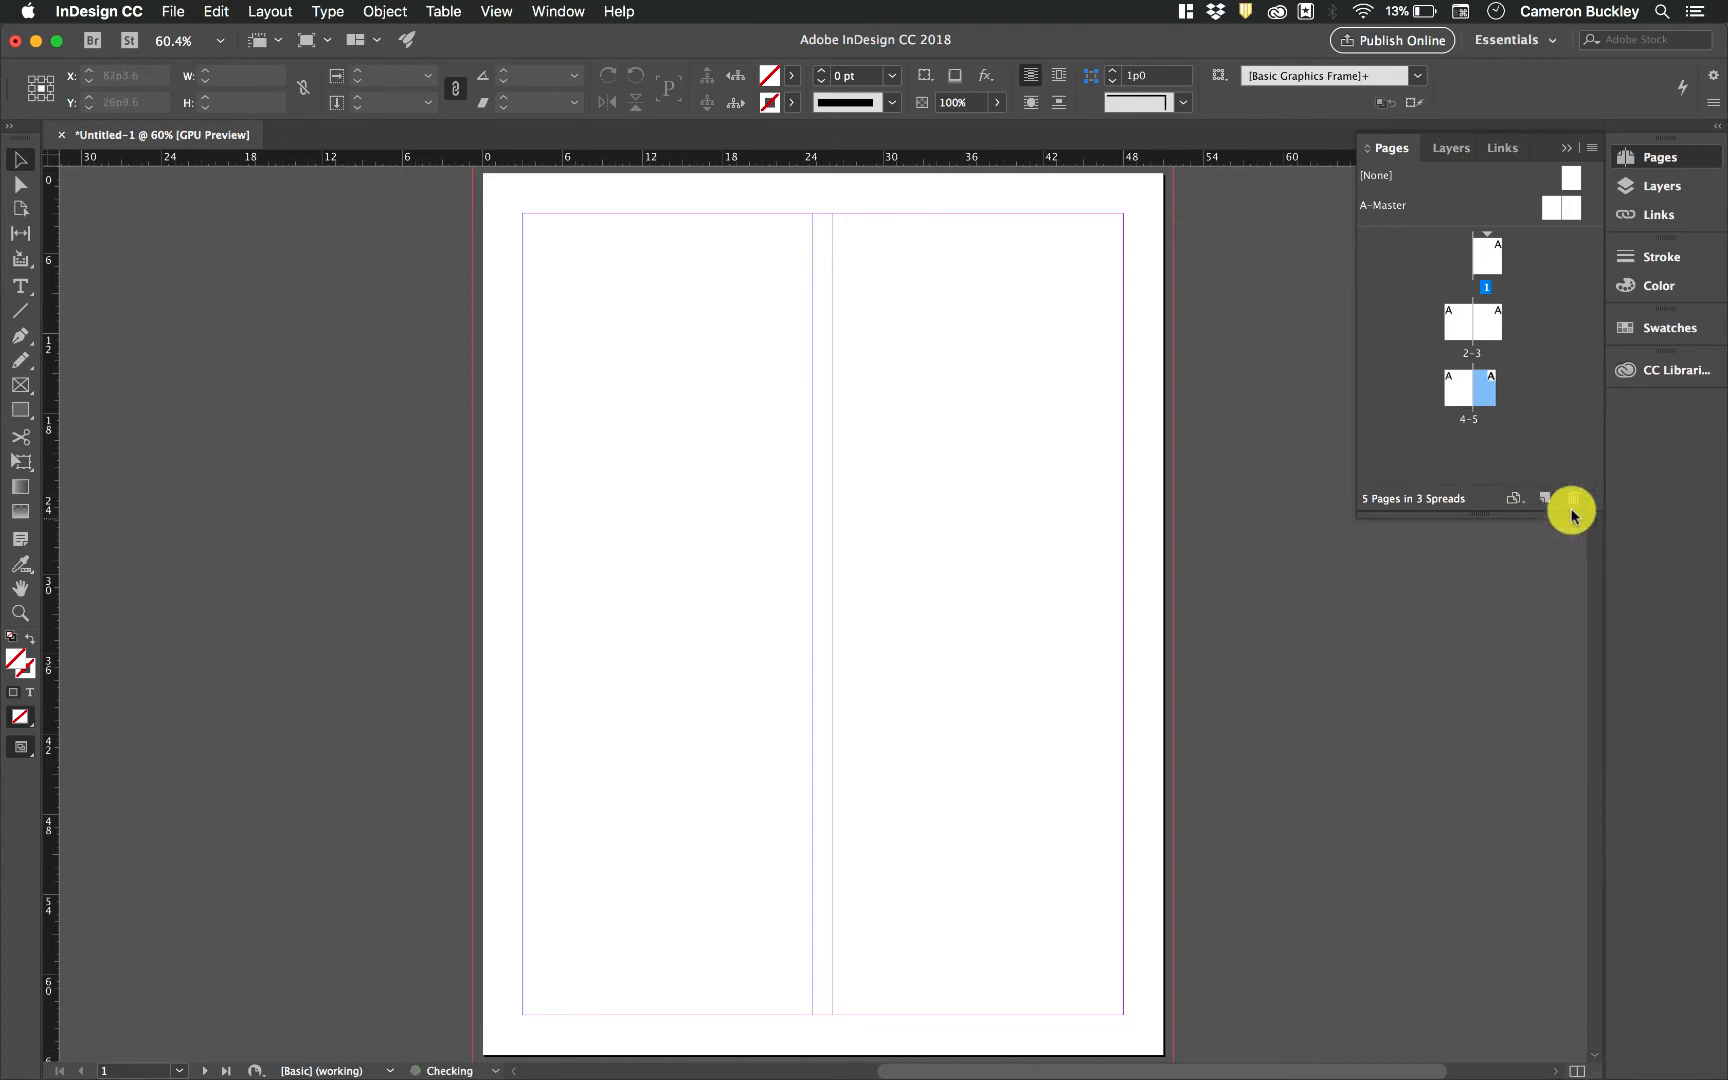
{"action": "double_click", "coordinate": [1489, 398]}
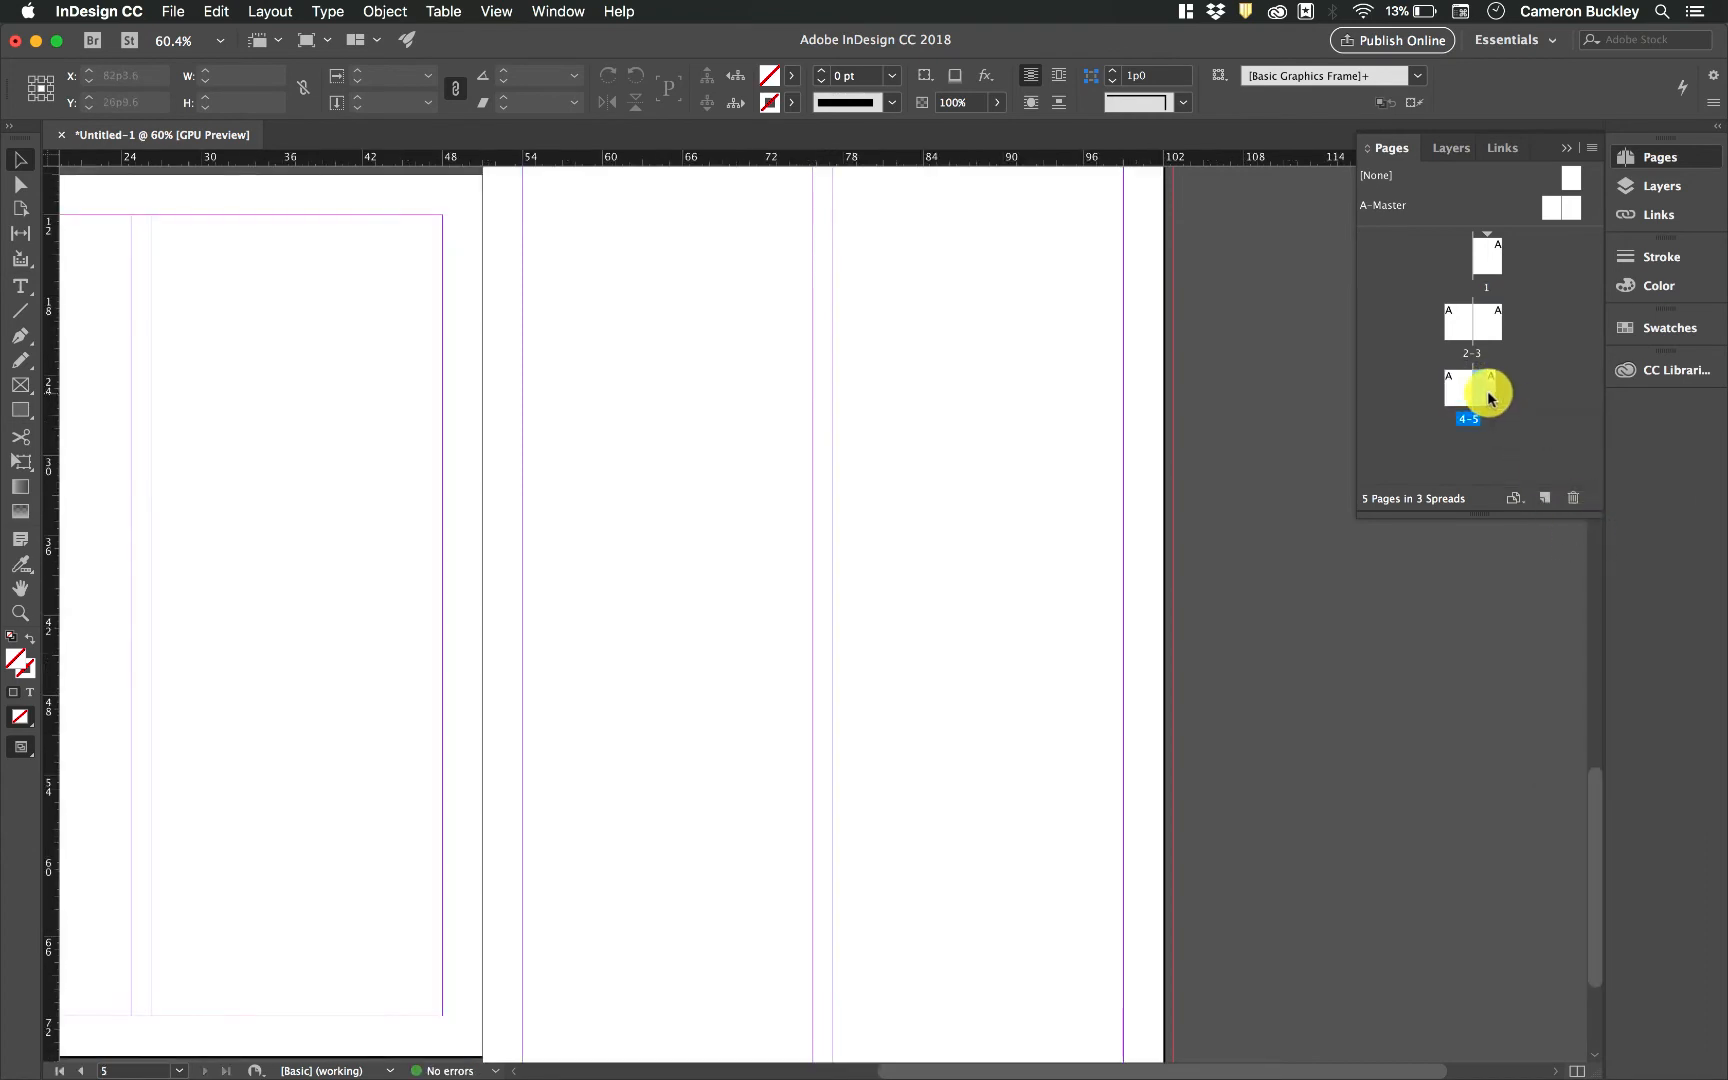
{"action": "left_click", "coordinate": [1513, 498]}
{"action": "left_click", "coordinate": [1540, 506]}
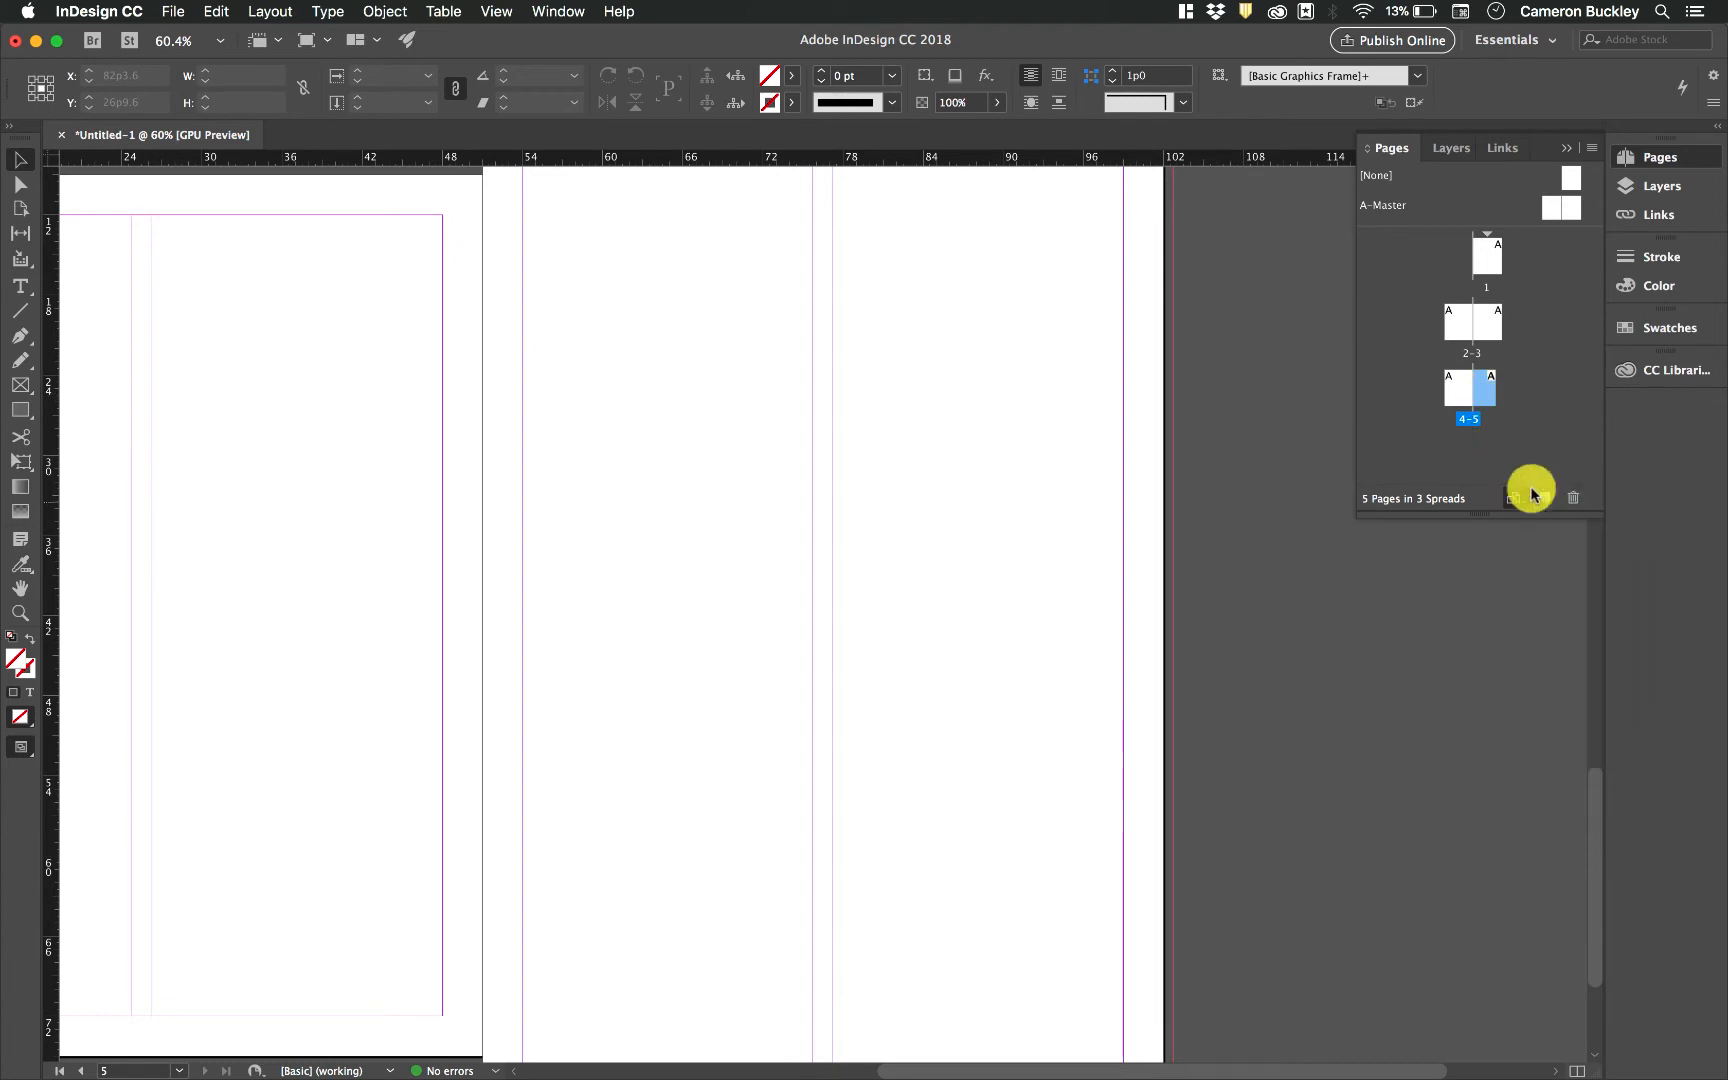
Set page 1's page size to Legal - Half
{"action": "double_click", "coordinate": [1492, 257]}
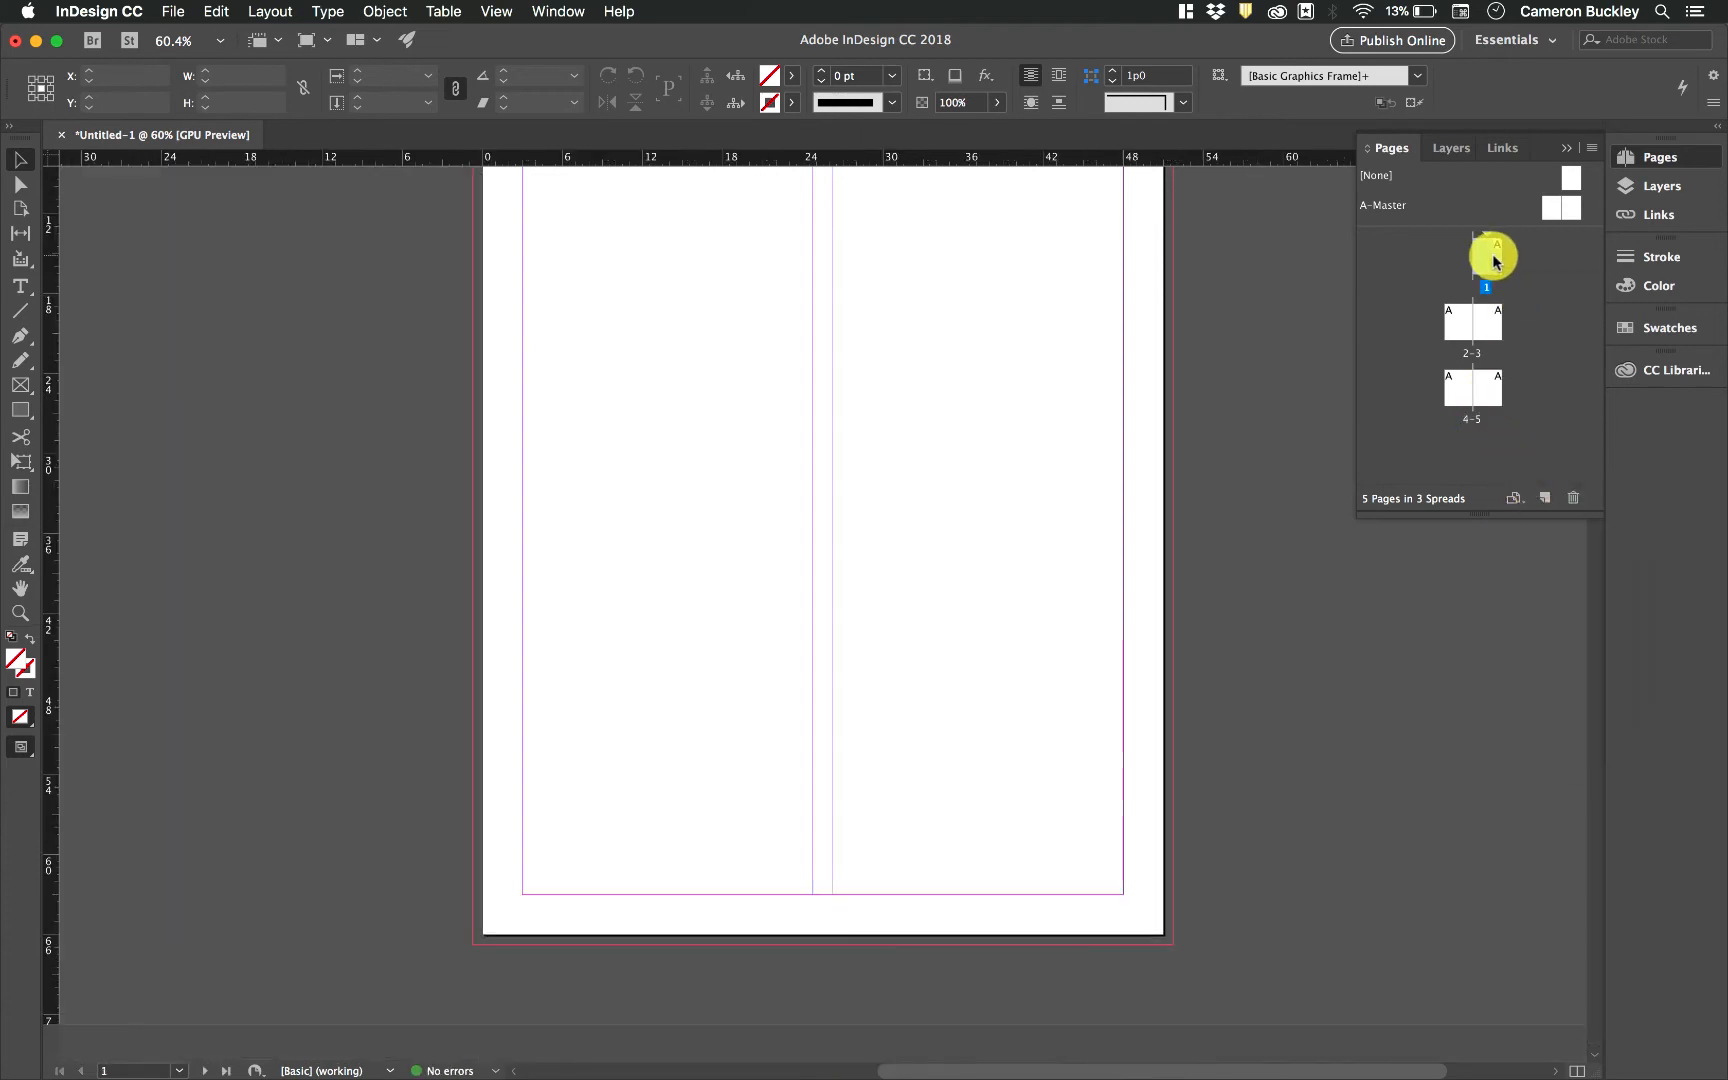
{"action": "scroll", "coordinate": [1107, 537], "scroll_direction": "up", "scroll_amount": 3}
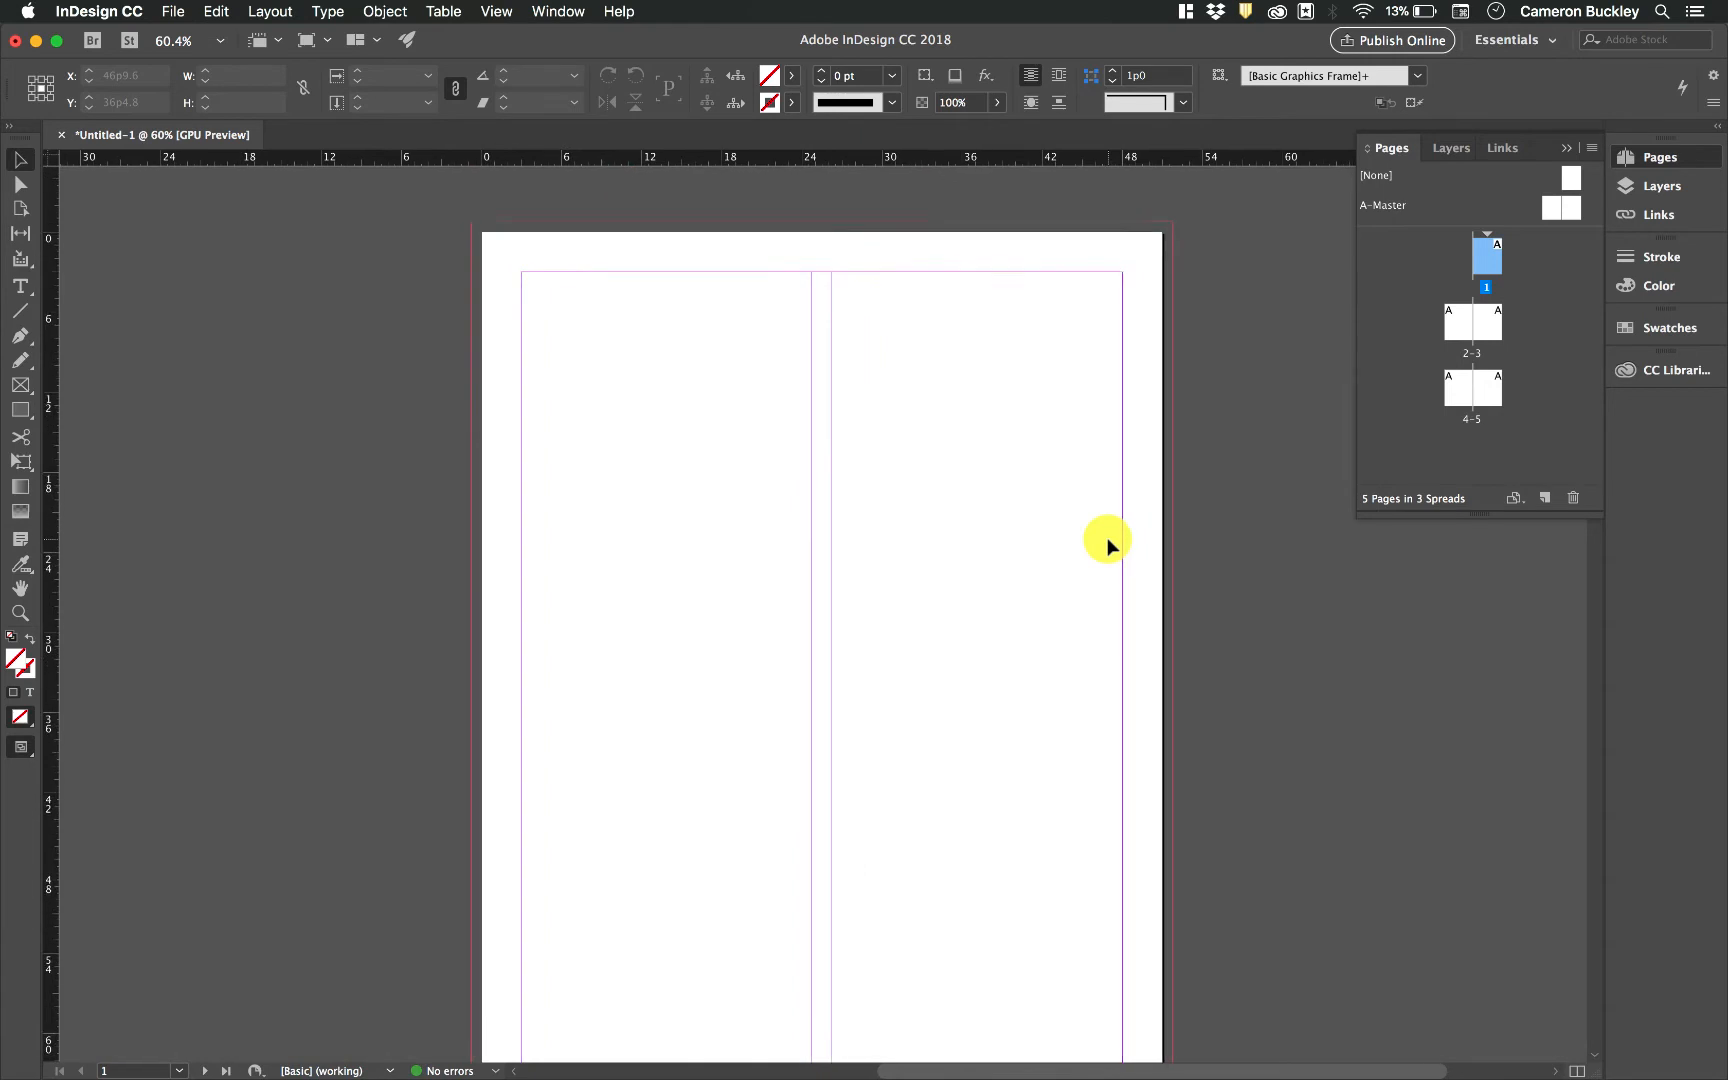
{"action": "left_click", "coordinate": [1515, 497]}
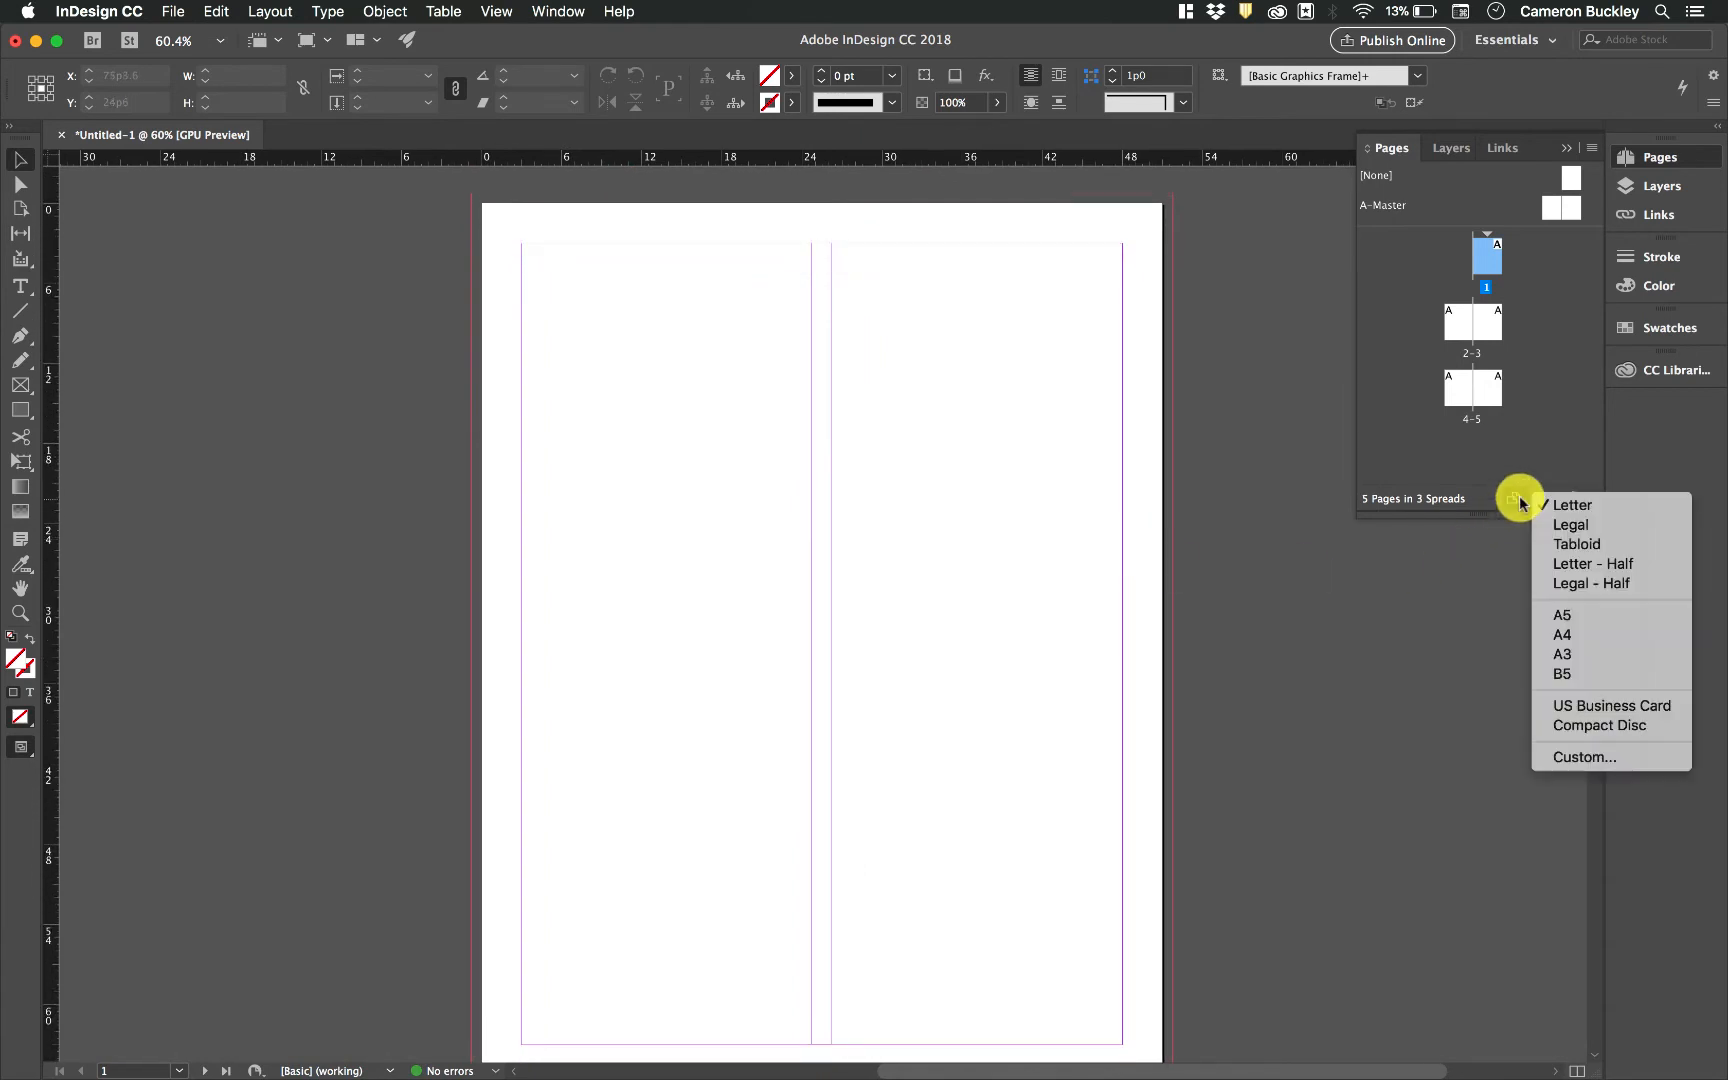
{"action": "left_click", "coordinate": [1576, 590]}
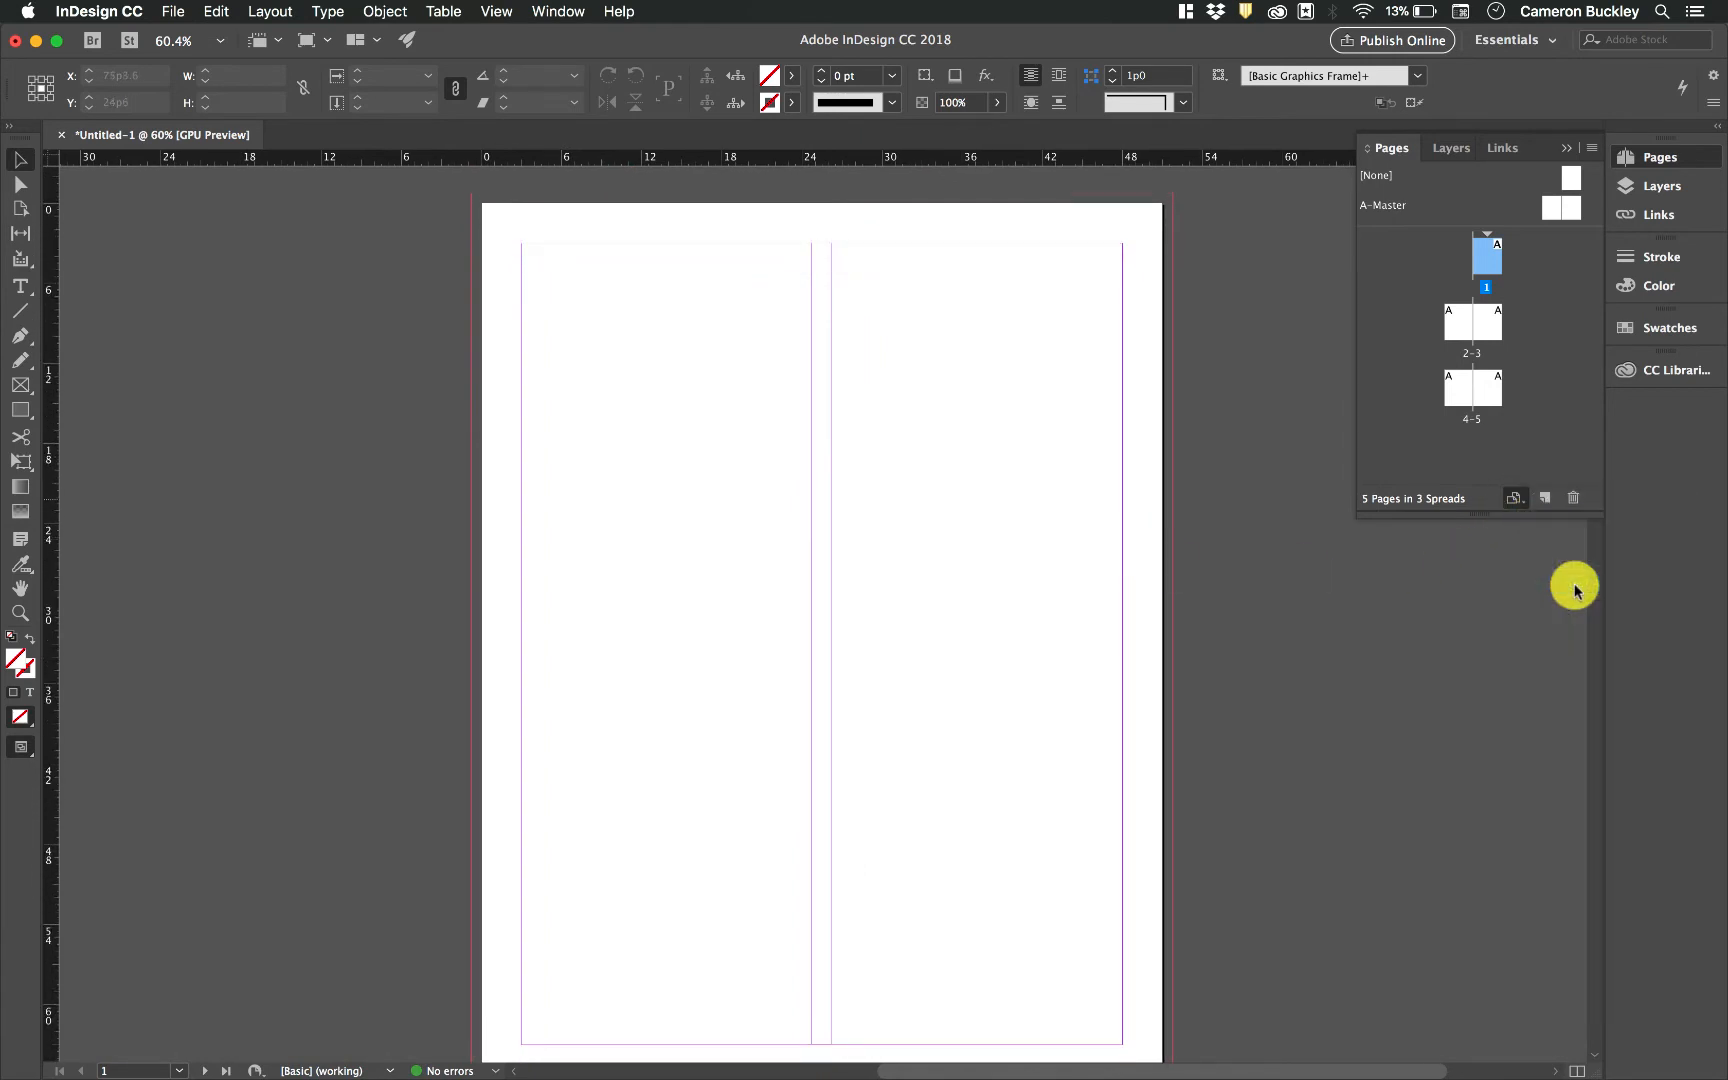
Change page 1's page size to Tabloid
{"action": "left_click", "coordinate": [1524, 508]}
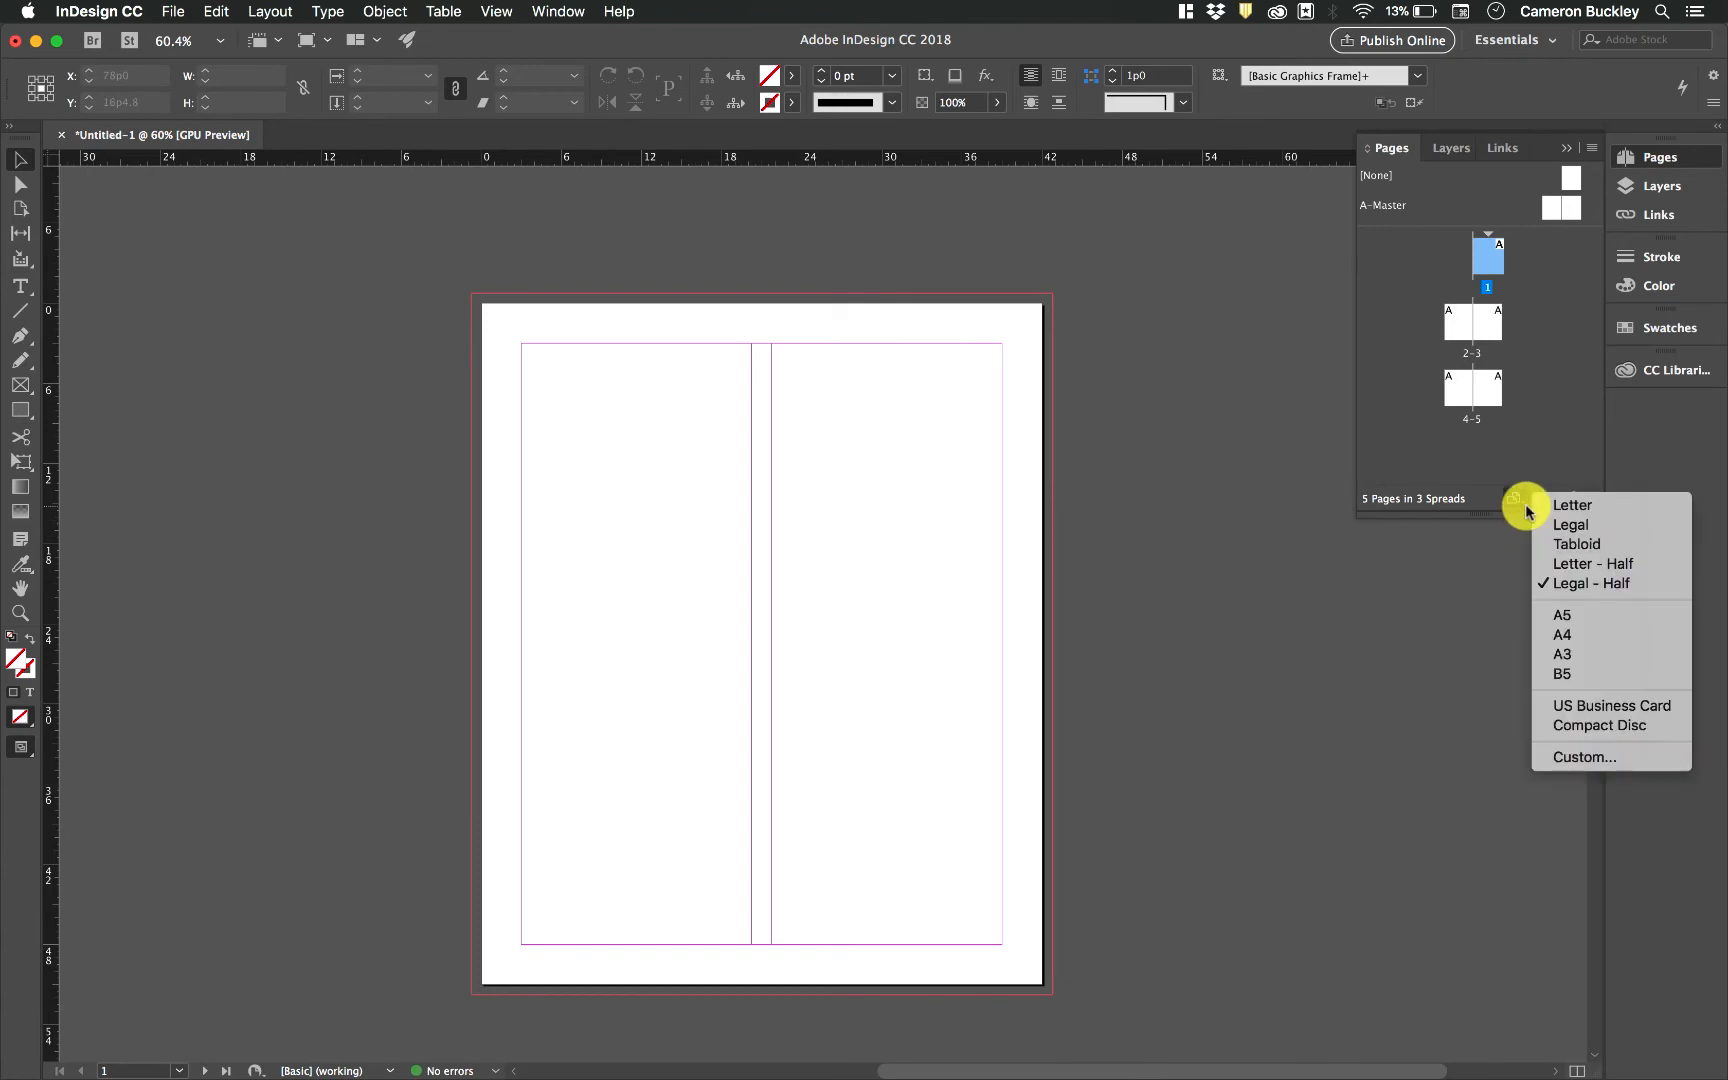
{"action": "left_click", "coordinate": [1572, 550]}
{"action": "scroll", "coordinate": [1155, 645], "scroll_direction": "up", "scroll_amount": 3}
{"action": "scroll", "coordinate": [1155, 645], "scroll_direction": "down", "scroll_amount": 8}
{"action": "scroll", "coordinate": [1155, 645], "scroll_direction": "up", "scroll_amount": 2}
{"action": "scroll", "coordinate": [1154, 639], "scroll_direction": "up", "scroll_amount": 3}
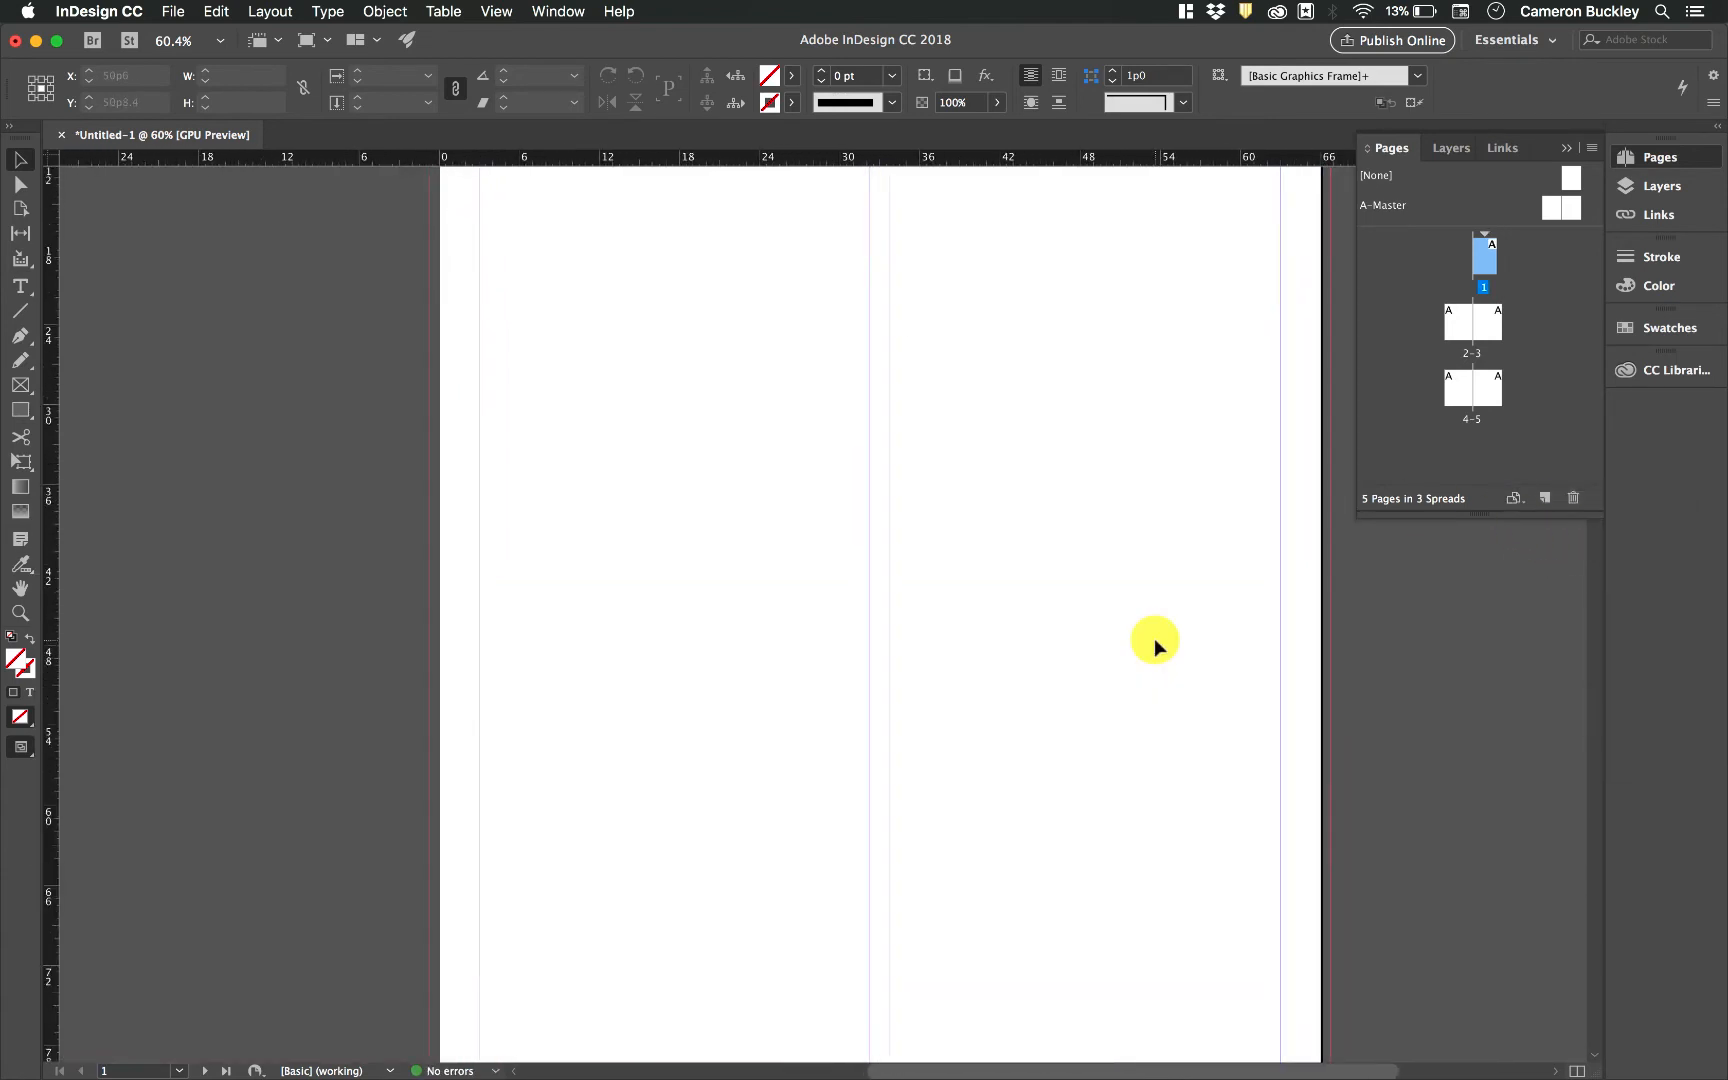
Change page 1's page size to US Business Card
{"action": "left_click", "coordinate": [1515, 500]}
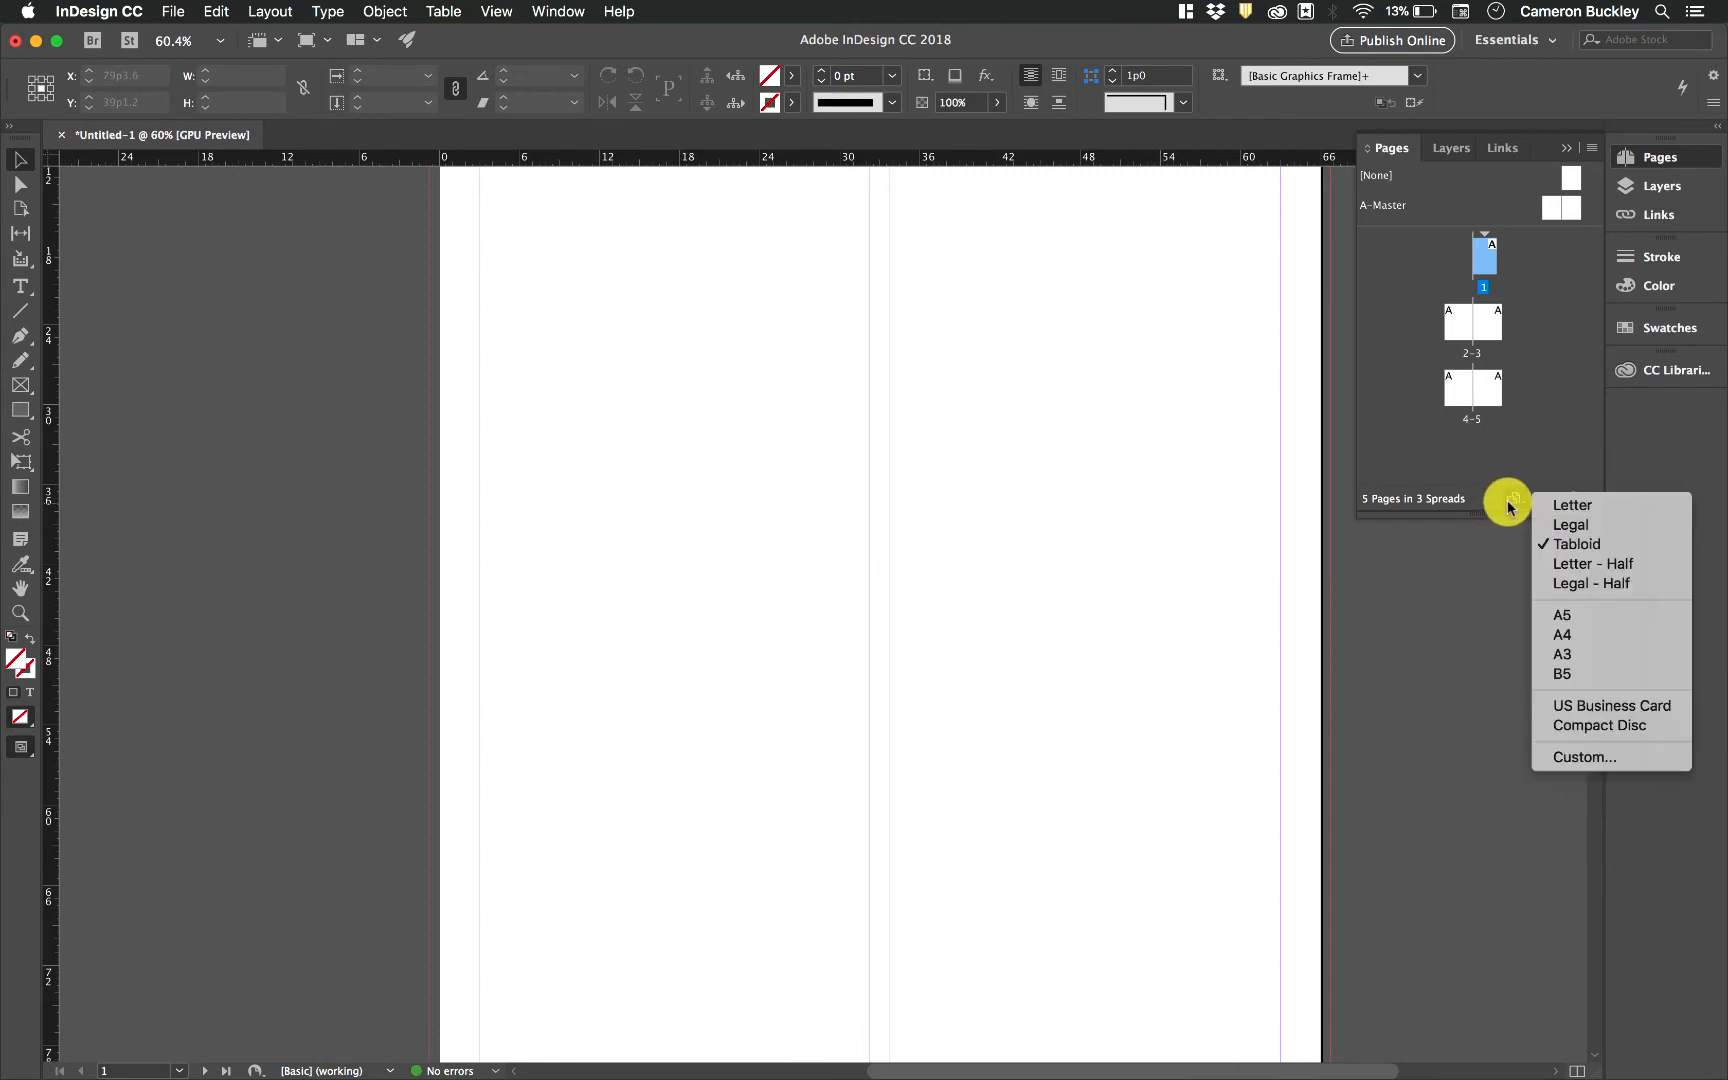
{"action": "left_click", "coordinate": [1578, 714]}
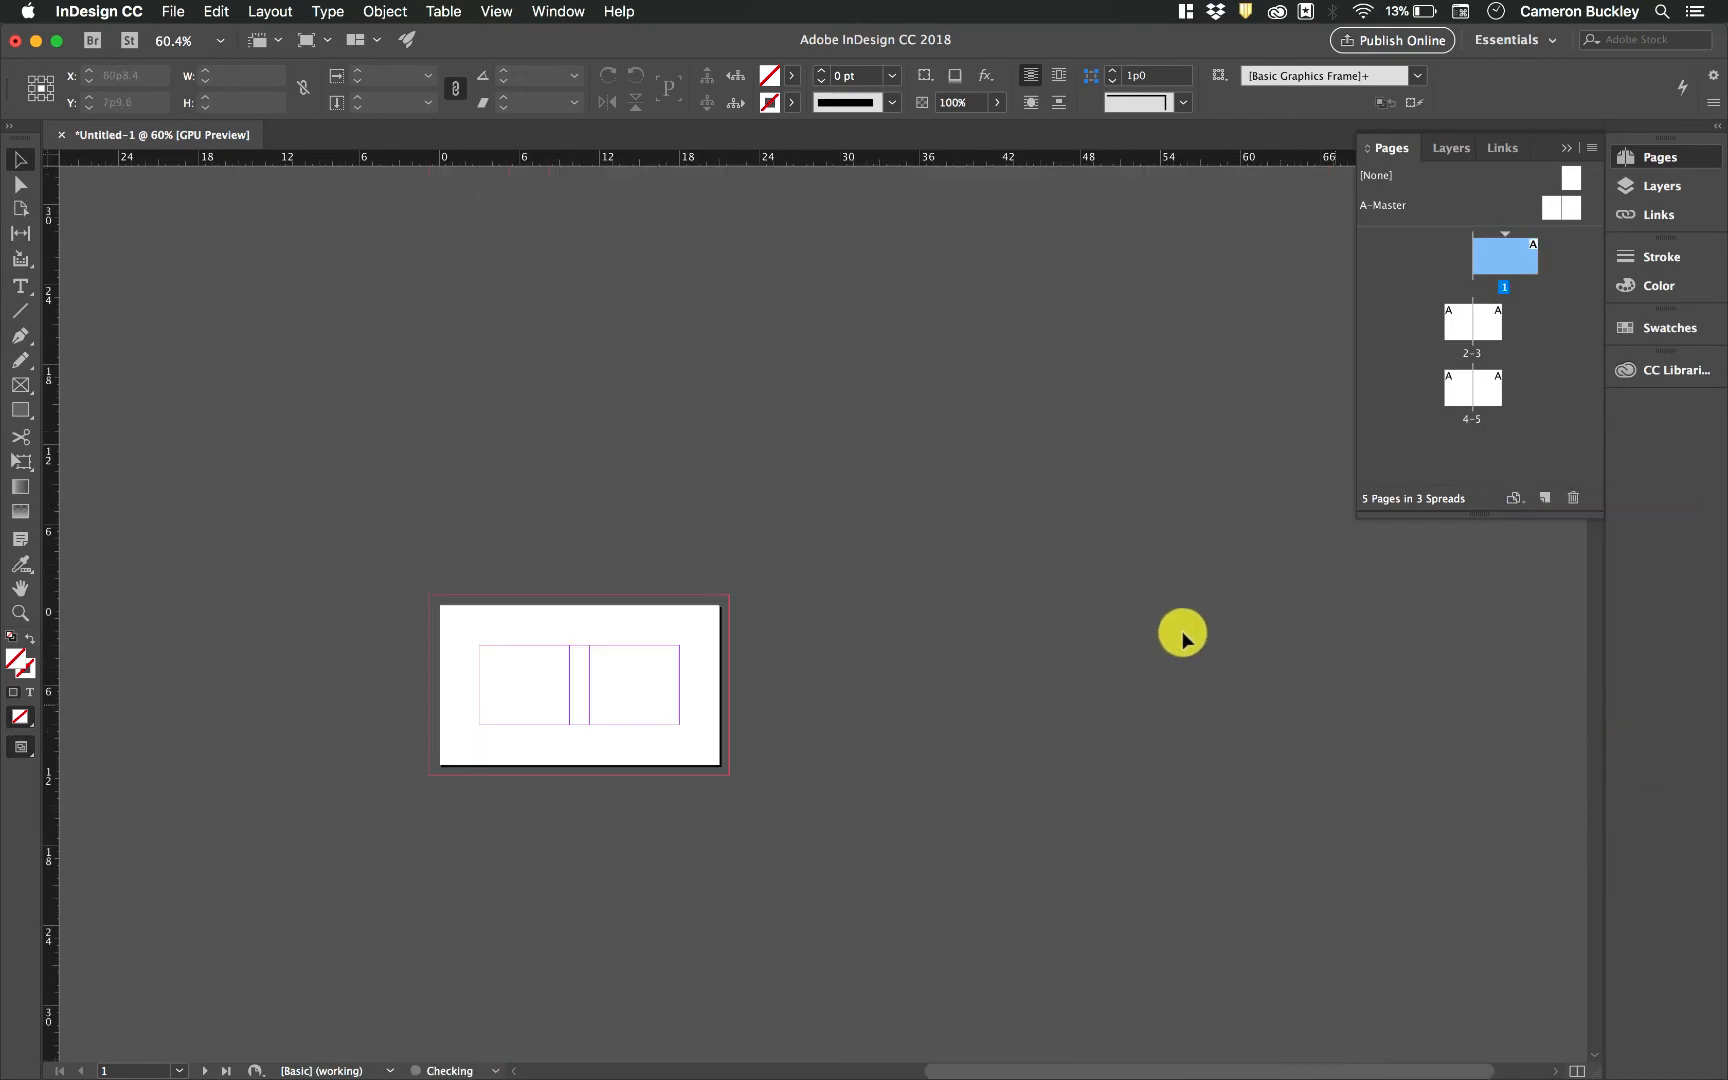
{"action": "scroll", "coordinate": [717, 691], "scroll_direction": "left", "scroll_amount": 2}
{"action": "scroll", "coordinate": [717, 691], "scroll_direction": "up", "scroll_amount": 5}
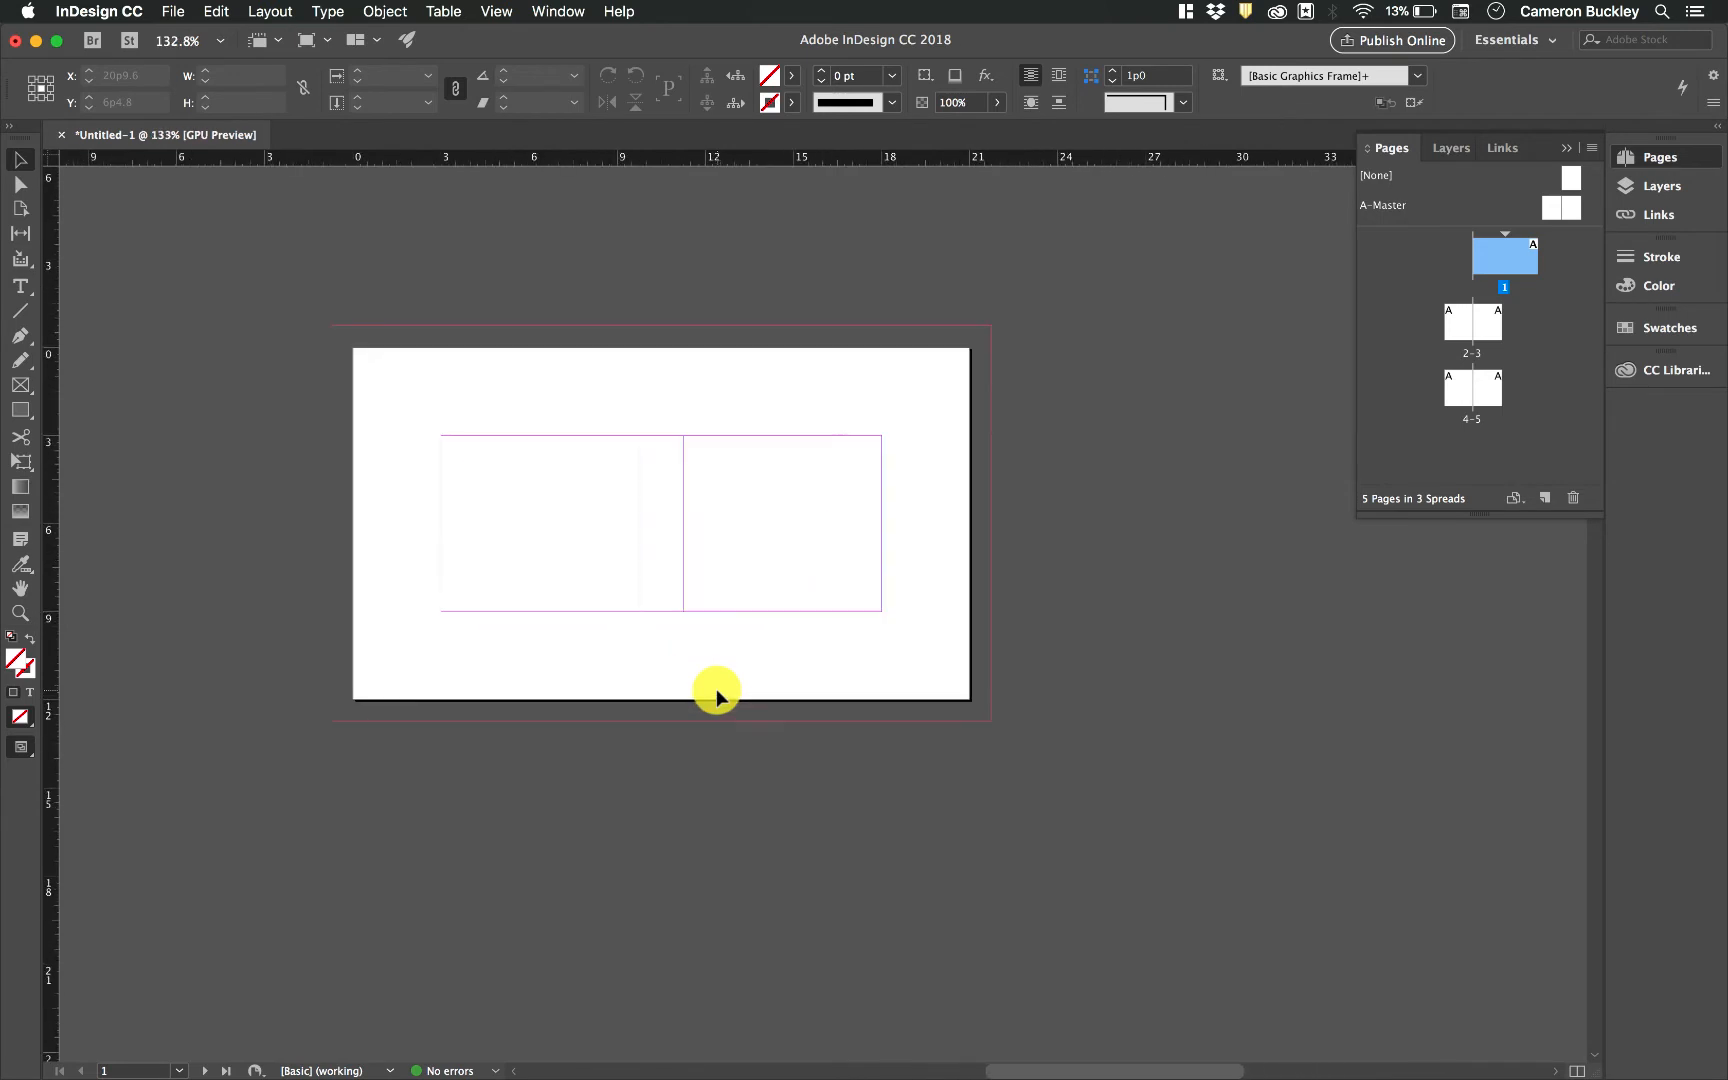
{"action": "scroll", "coordinate": [767, 559], "scroll_direction": "left", "scroll_amount": 4}
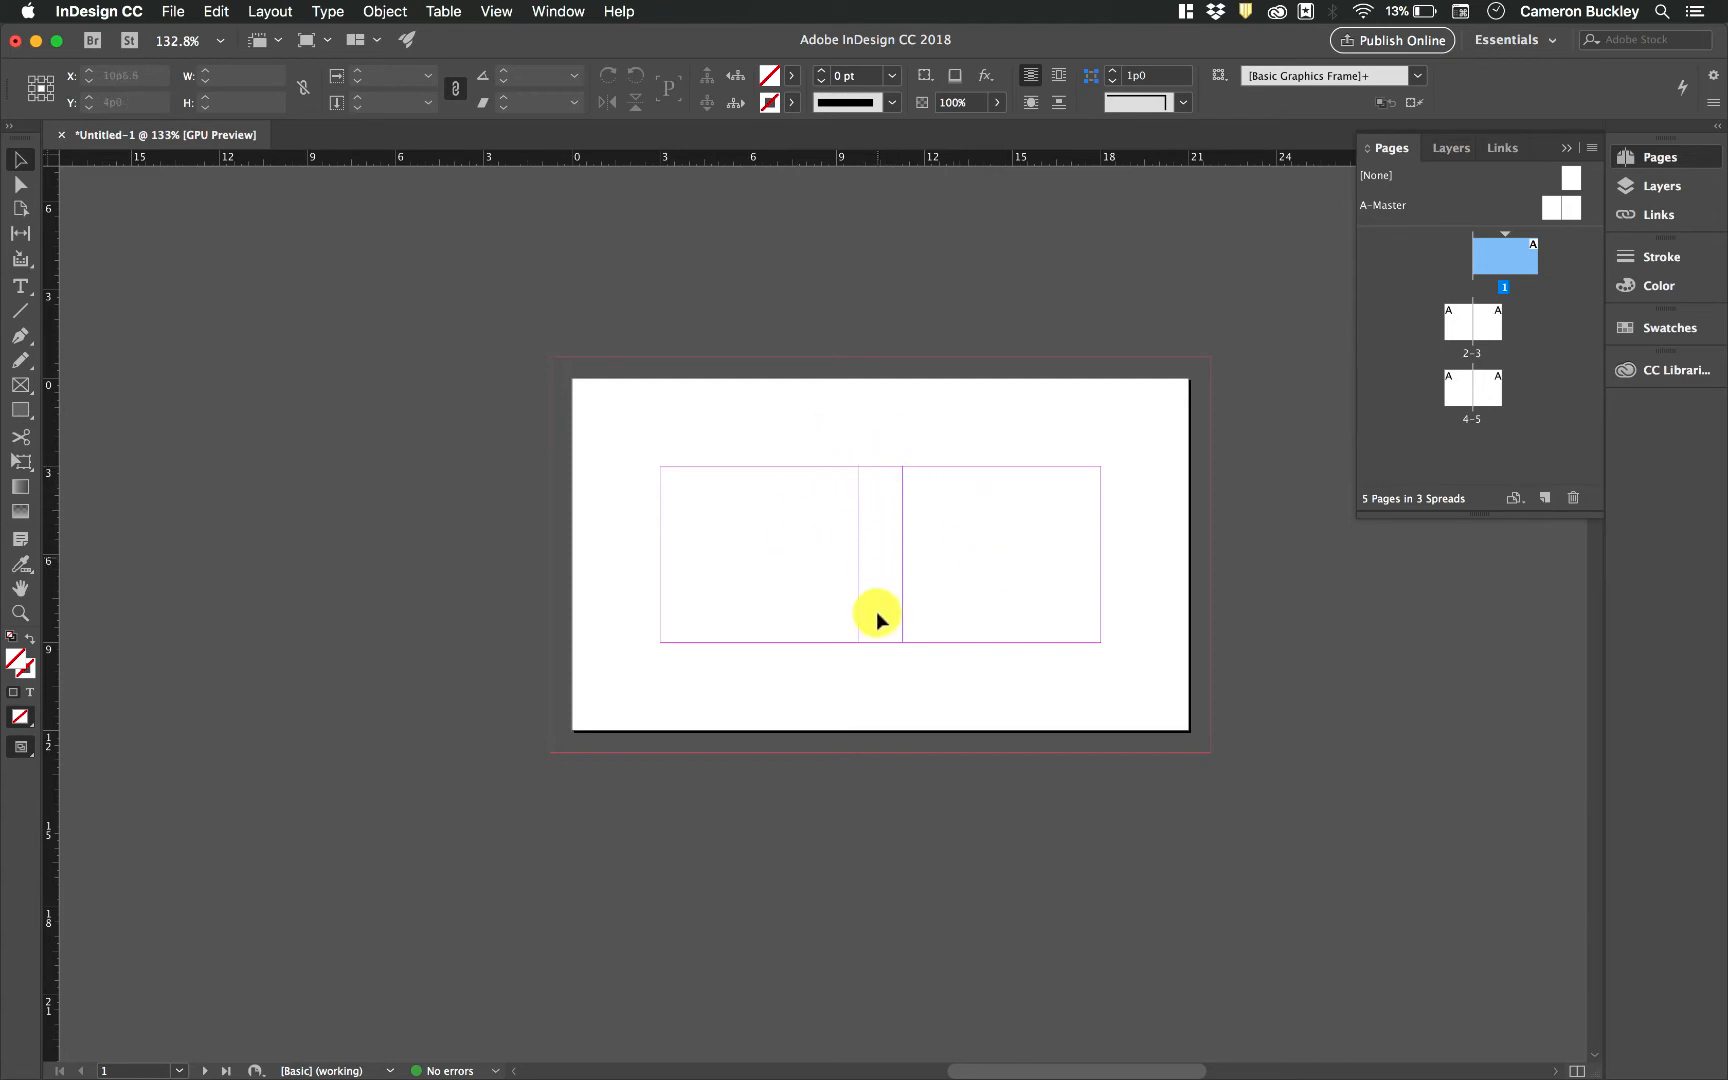
Select page 2 in spread 2–3 and change its page size to Tabloid
{"action": "double_click", "coordinate": [1455, 330]}
{"action": "left_click", "coordinate": [1485, 333]}
{"action": "left_click", "coordinate": [1457, 328]}
{"action": "left_click", "coordinate": [1514, 497]}
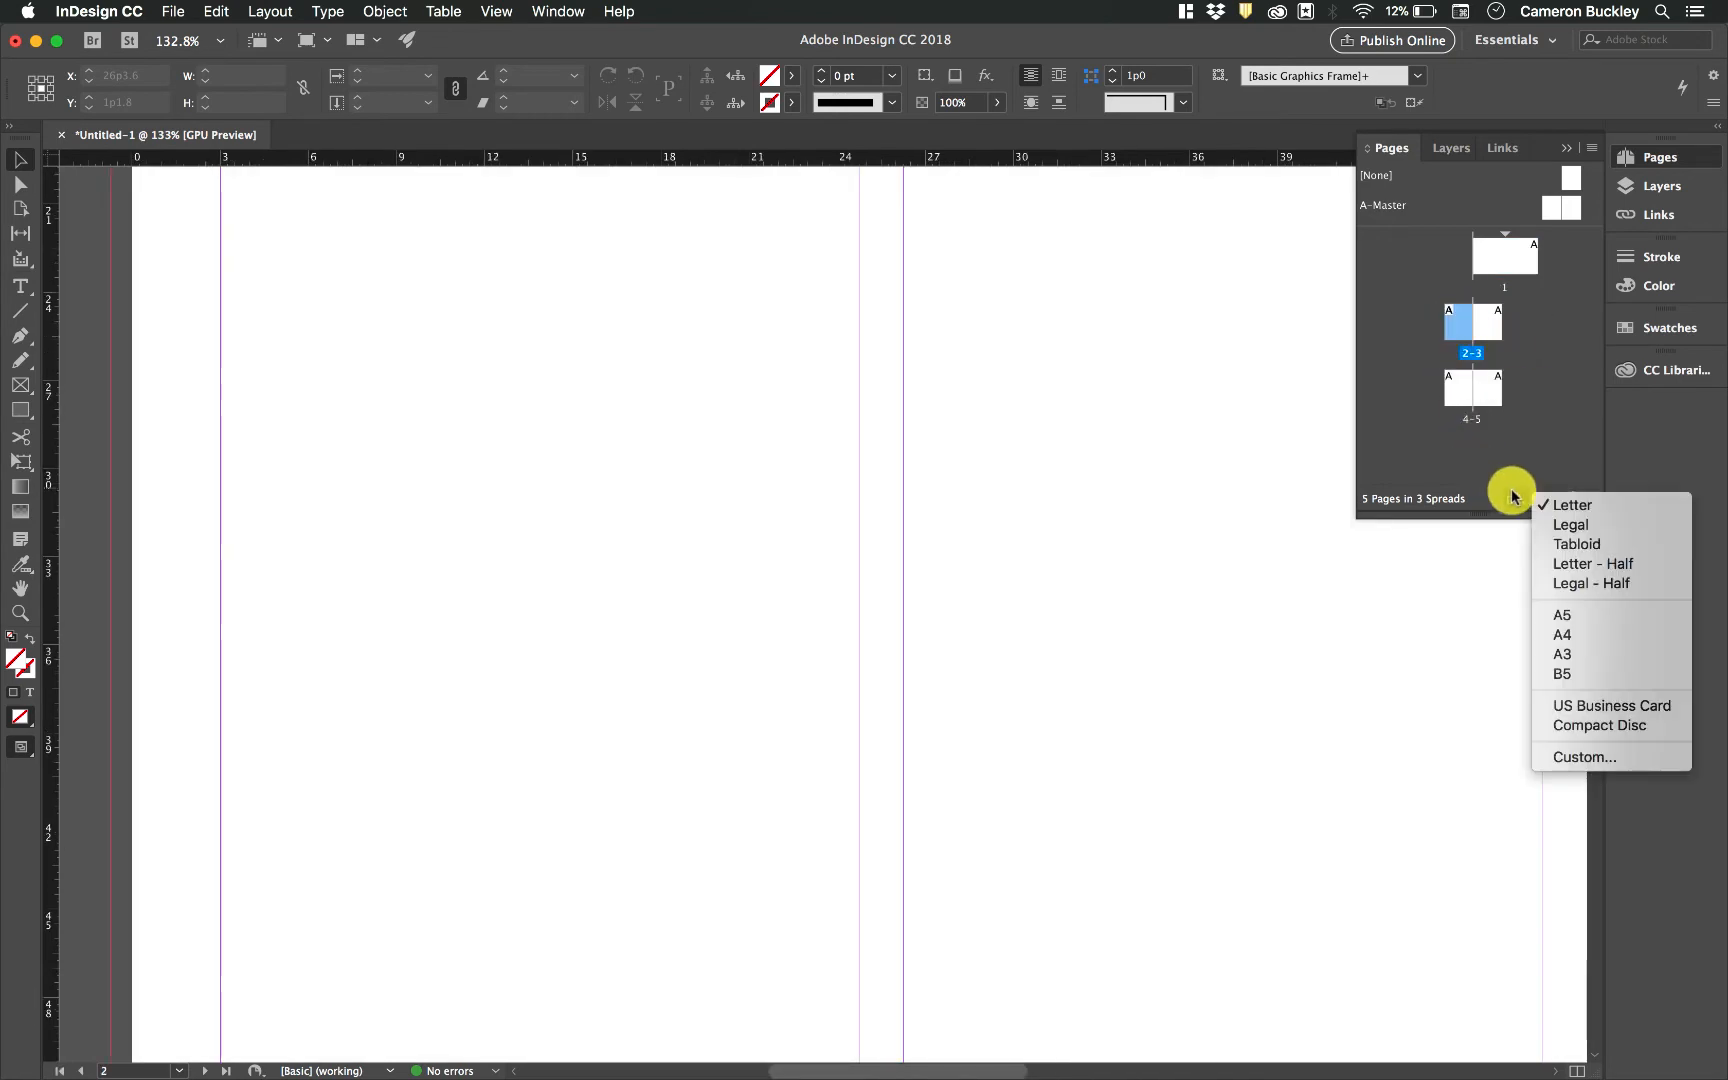
{"action": "left_click", "coordinate": [1575, 549]}
Select page 3 and change its page size to A4
{"action": "left_click", "coordinate": [1492, 324]}
{"action": "left_click", "coordinate": [1511, 504]}
{"action": "left_click", "coordinate": [1562, 633]}
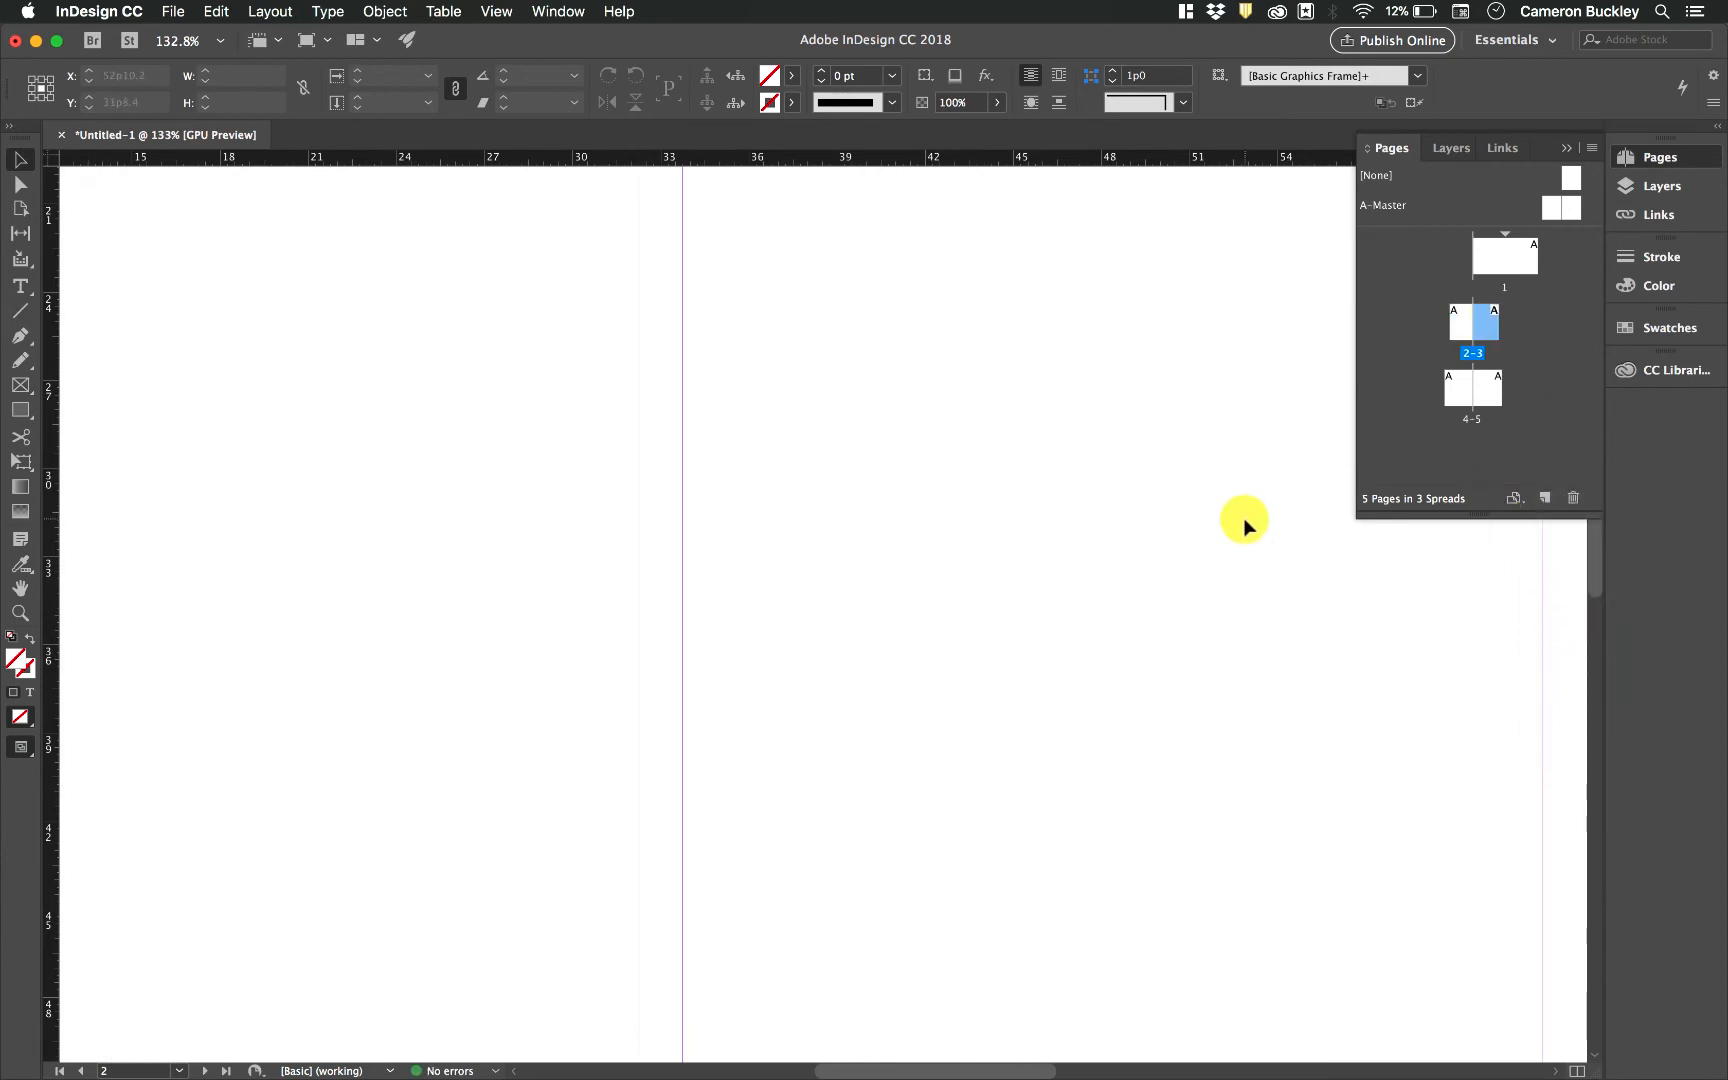
Delete pages 5, 4, 3 and 2 so only page 1 remains in the document
{"action": "scroll", "coordinate": [1244, 519], "scroll_direction": "down", "scroll_amount": 5}
{"action": "scroll", "coordinate": [1244, 519], "scroll_direction": "right", "scroll_amount": 4}
{"action": "scroll", "coordinate": [1244, 519], "scroll_direction": "up", "scroll_amount": 2}
{"action": "scroll", "coordinate": [1244, 519], "scroll_direction": "down", "scroll_amount": 4}
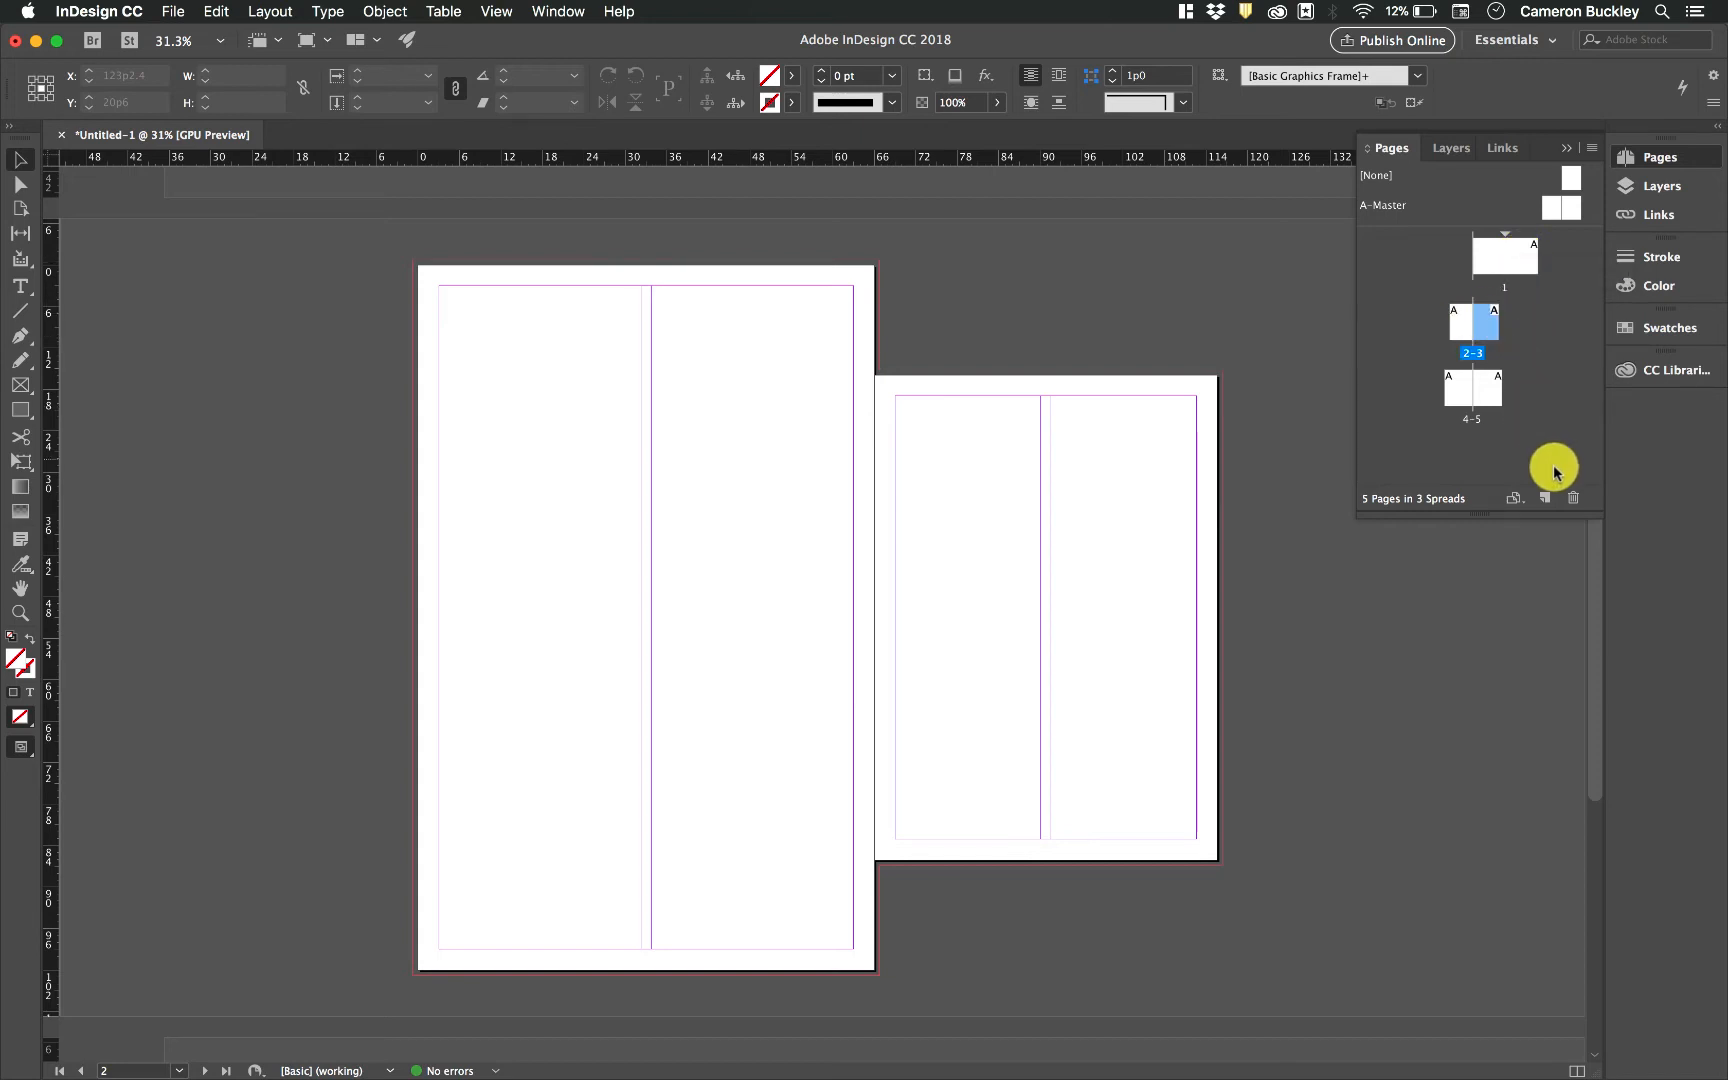
{"action": "left_click", "coordinate": [1492, 388]}
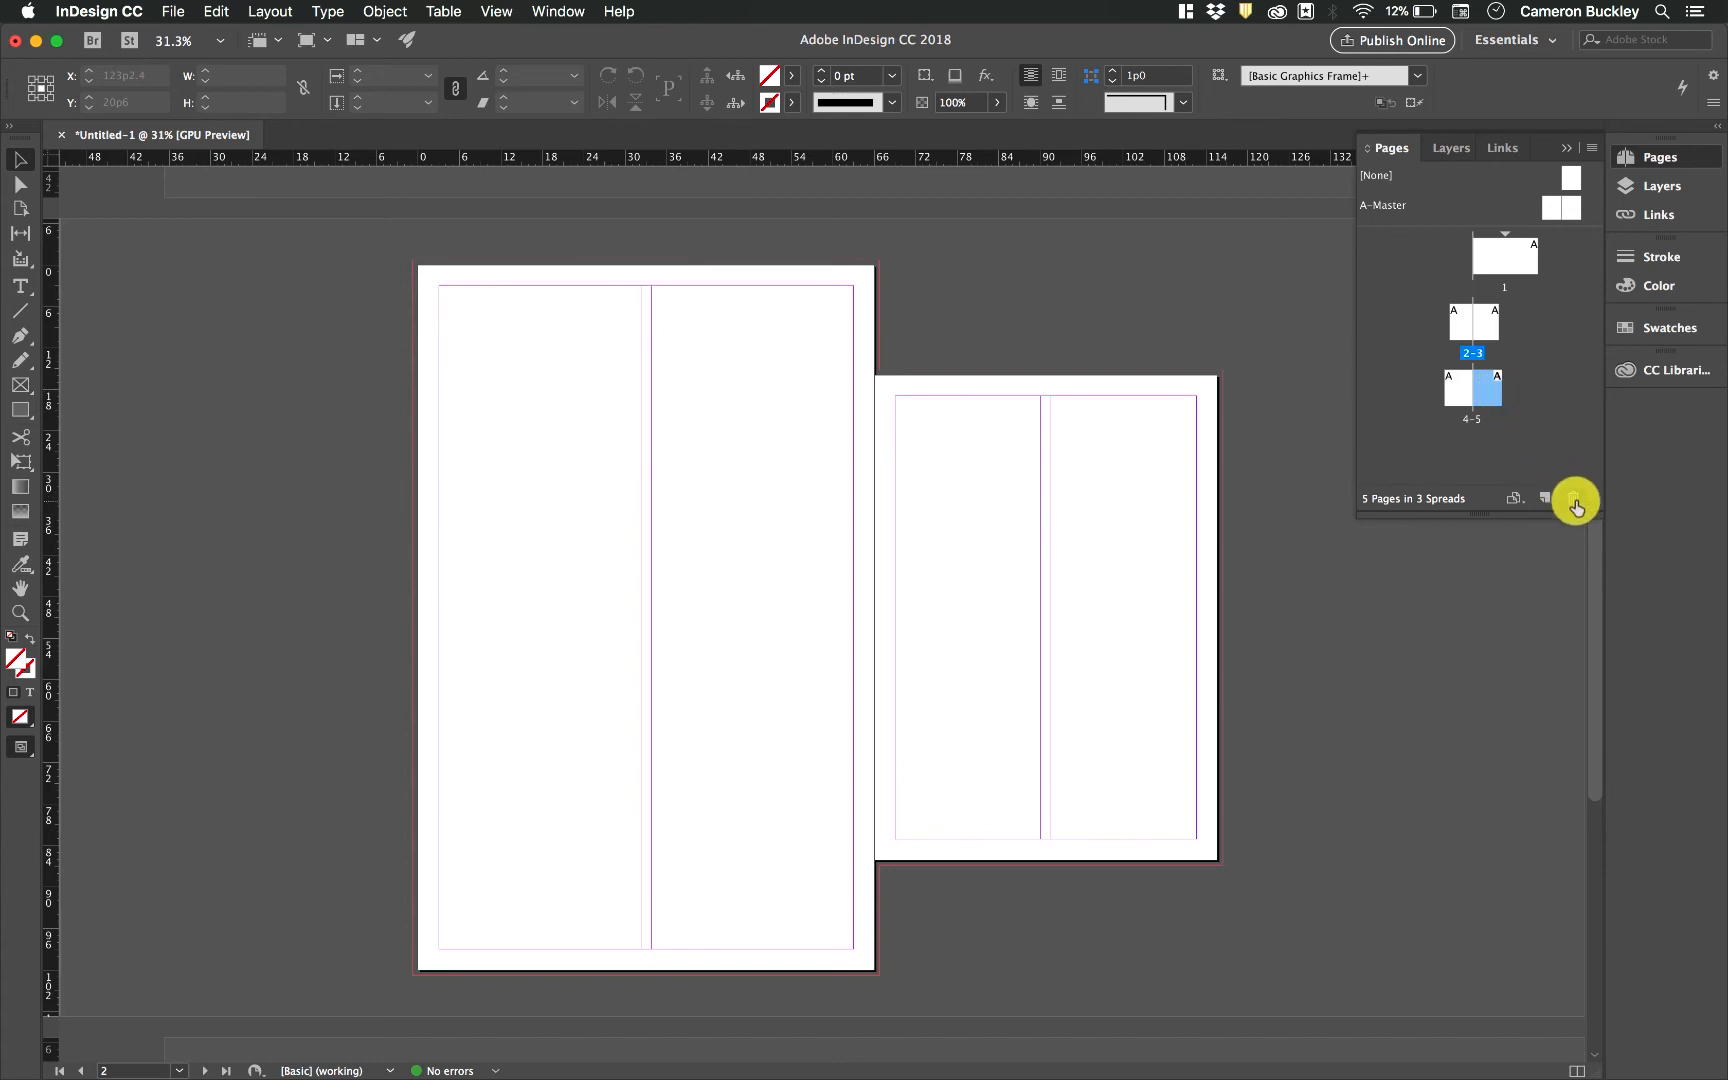
{"action": "left_click", "coordinate": [1571, 502]}
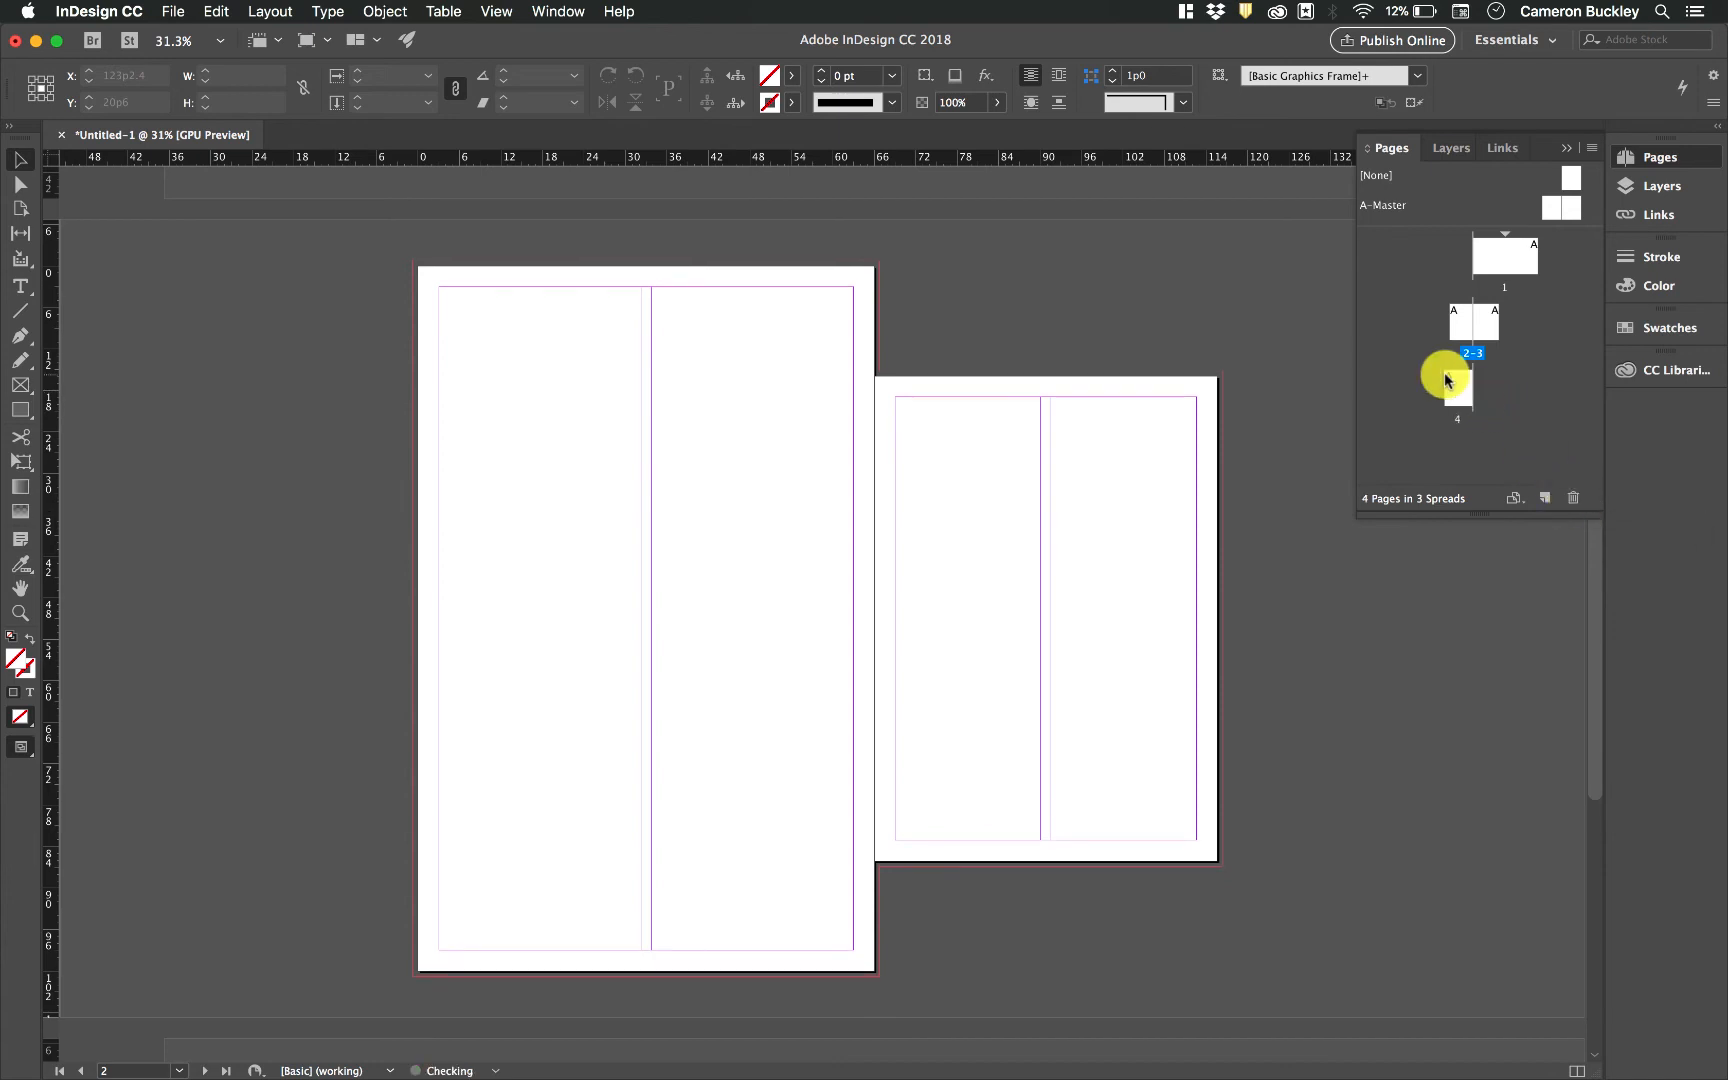
{"action": "left_click", "coordinate": [1571, 497]}
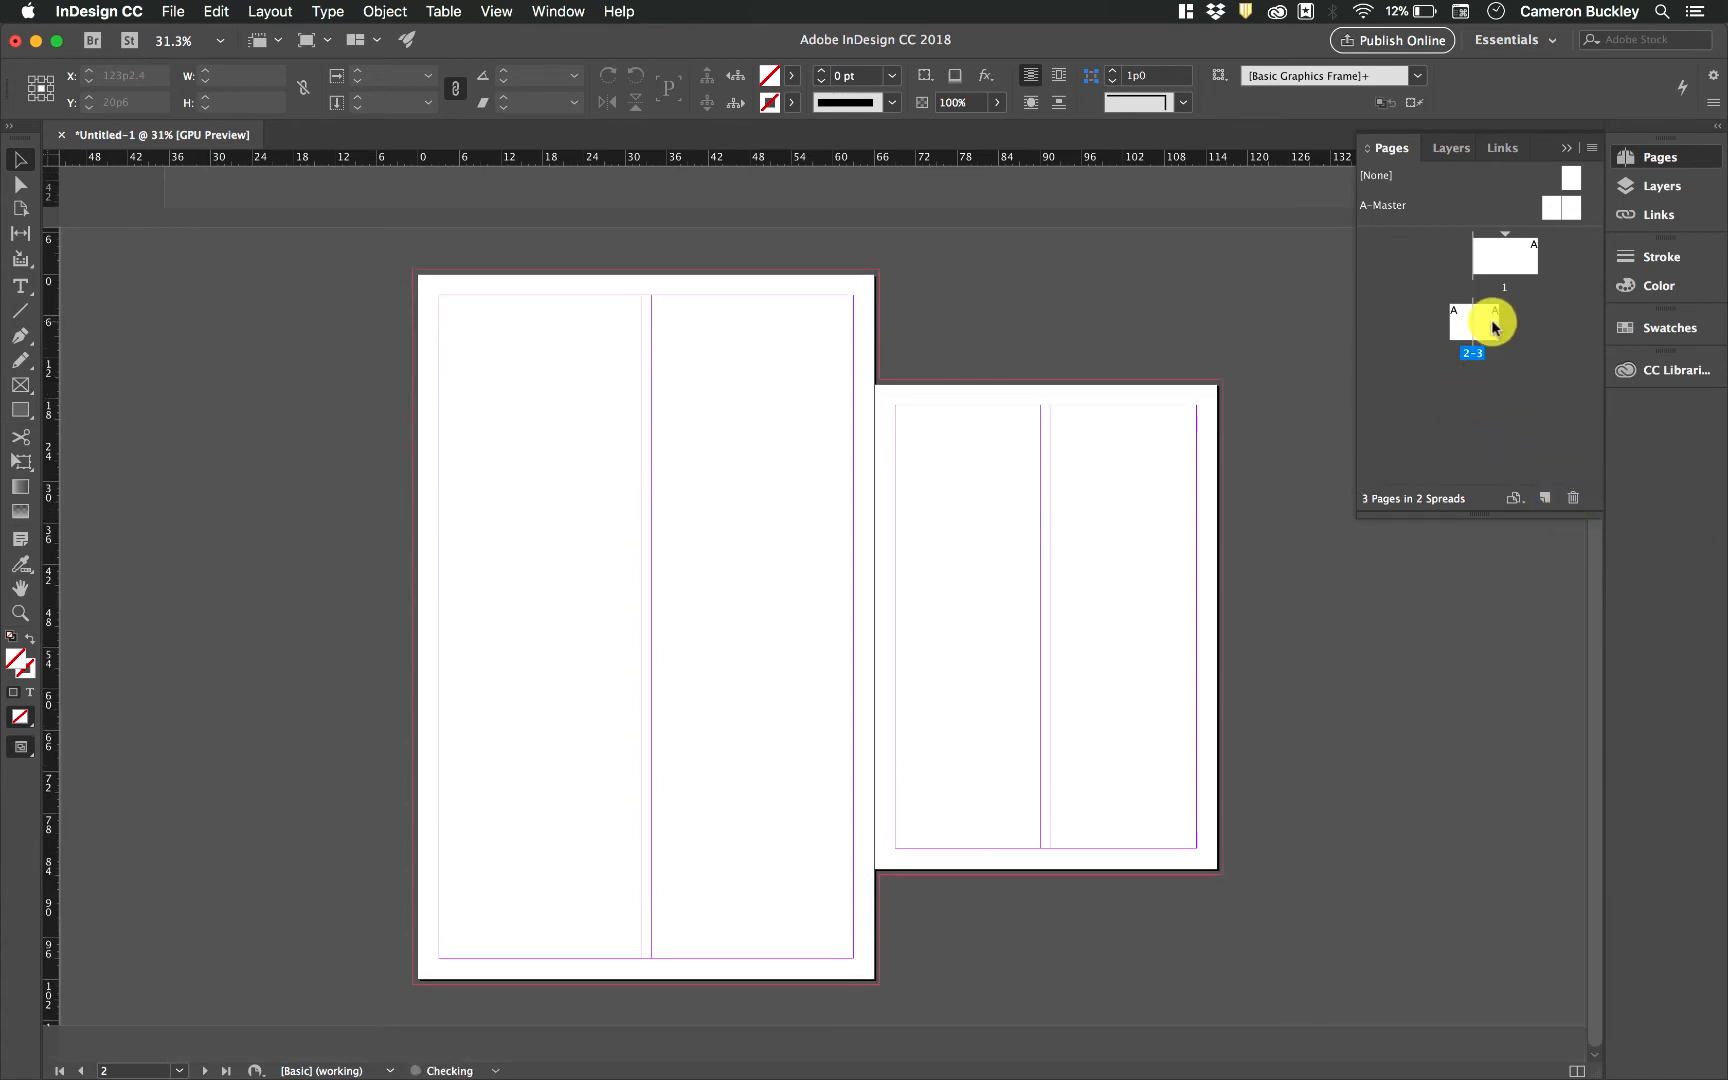
{"action": "left_click", "coordinate": [1571, 497]}
{"action": "left_click", "coordinate": [1472, 324]}
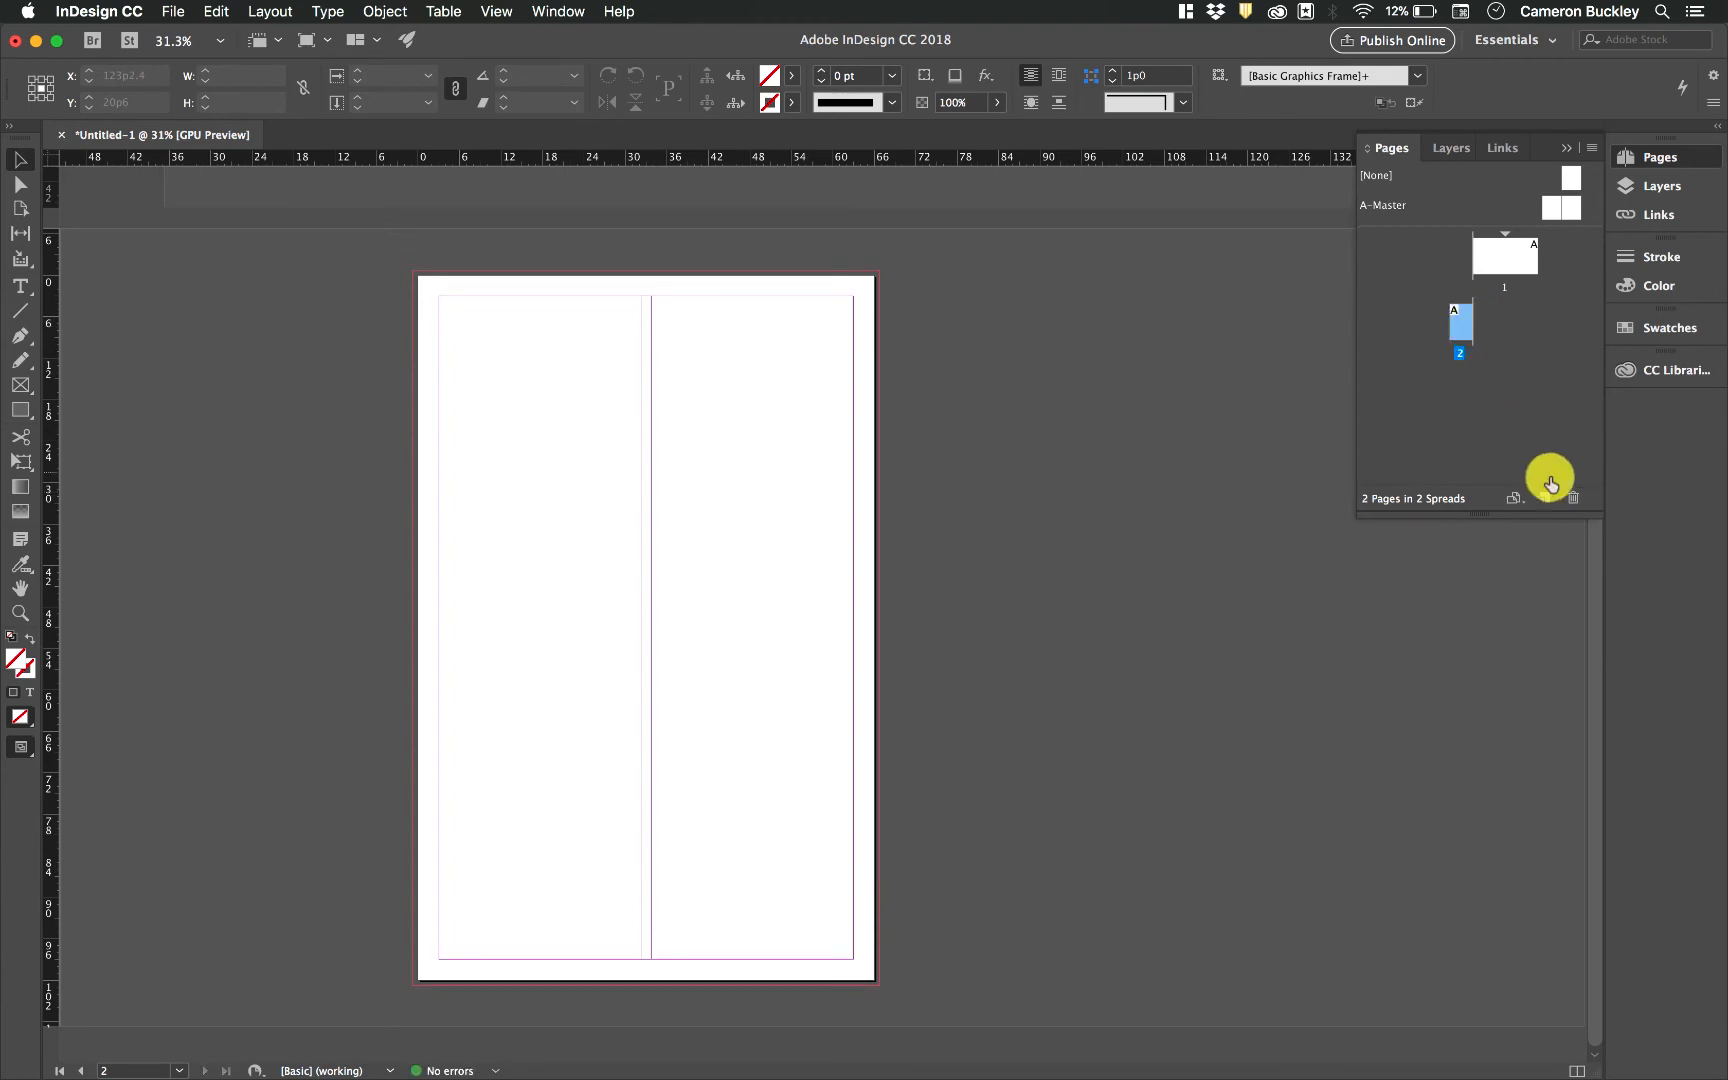
{"action": "left_click", "coordinate": [1571, 497]}
Change page 1's page size back to Letter
{"action": "left_click", "coordinate": [1516, 498]}
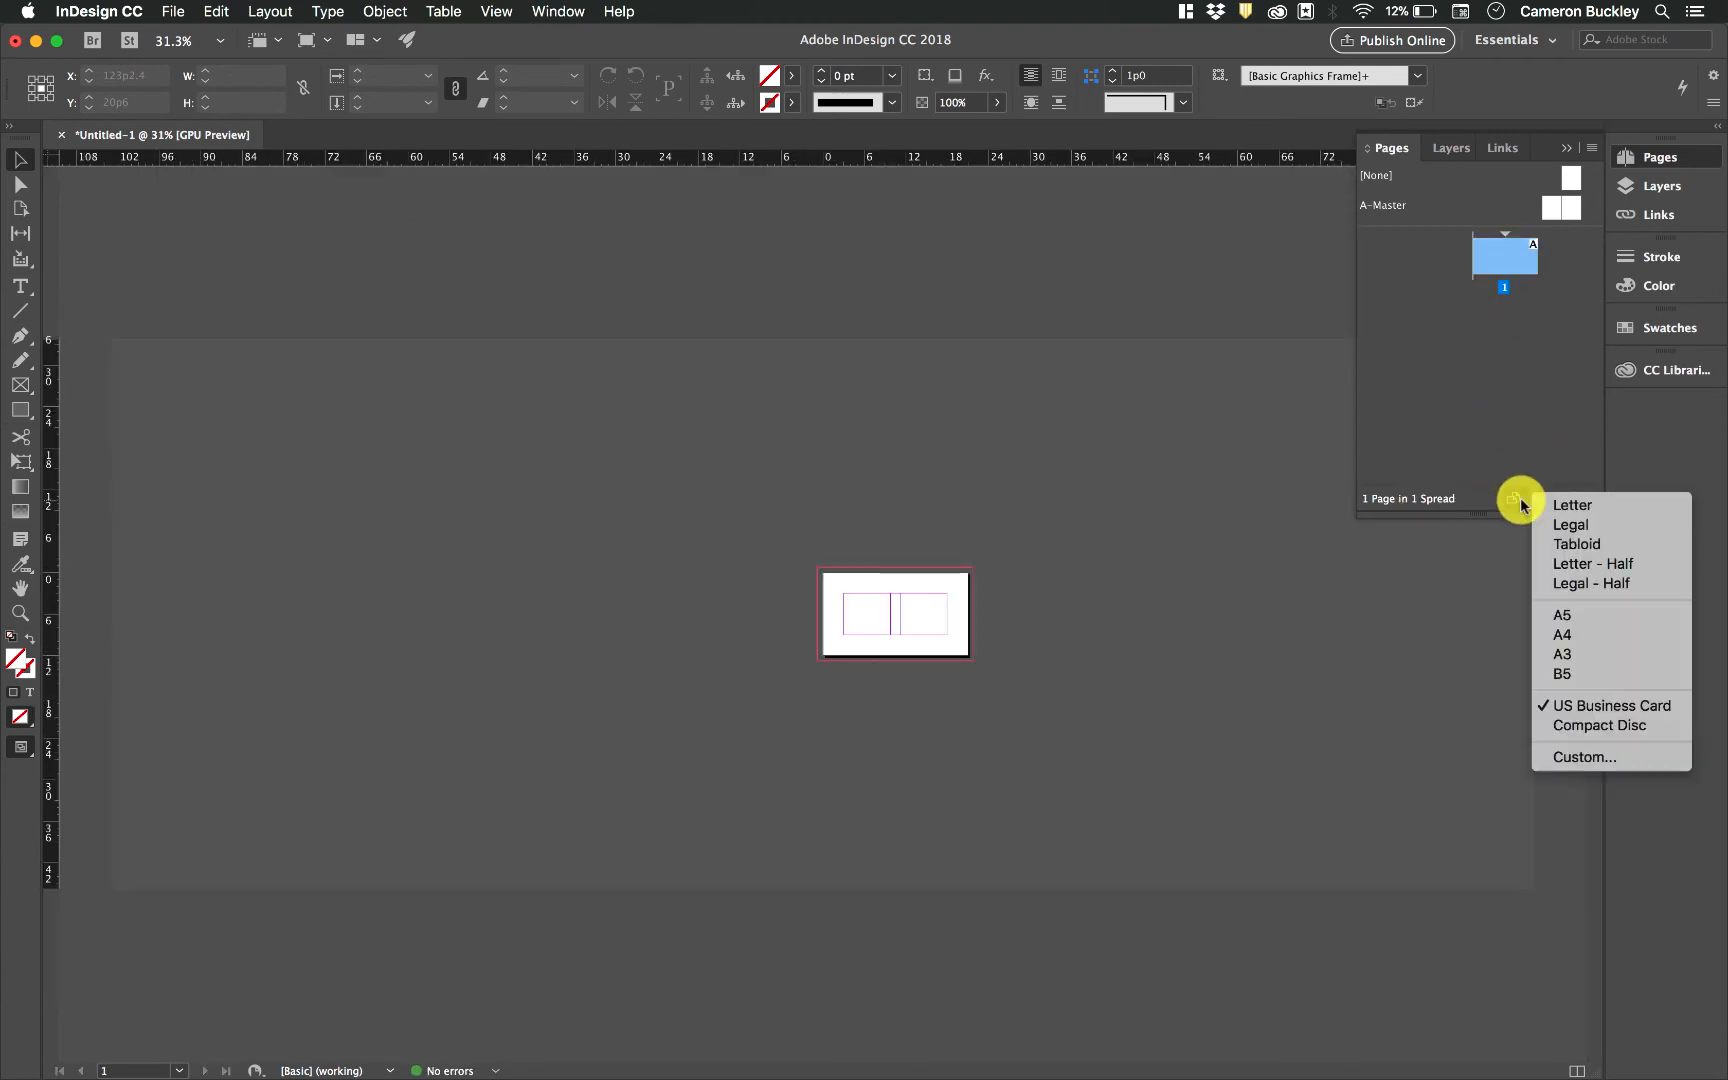
{"action": "left_click", "coordinate": [1553, 507]}
{"action": "scroll", "coordinate": [968, 603], "scroll_direction": "up", "scroll_amount": 2}
{"action": "scroll", "coordinate": [968, 603], "scroll_direction": "right", "scroll_amount": 5}
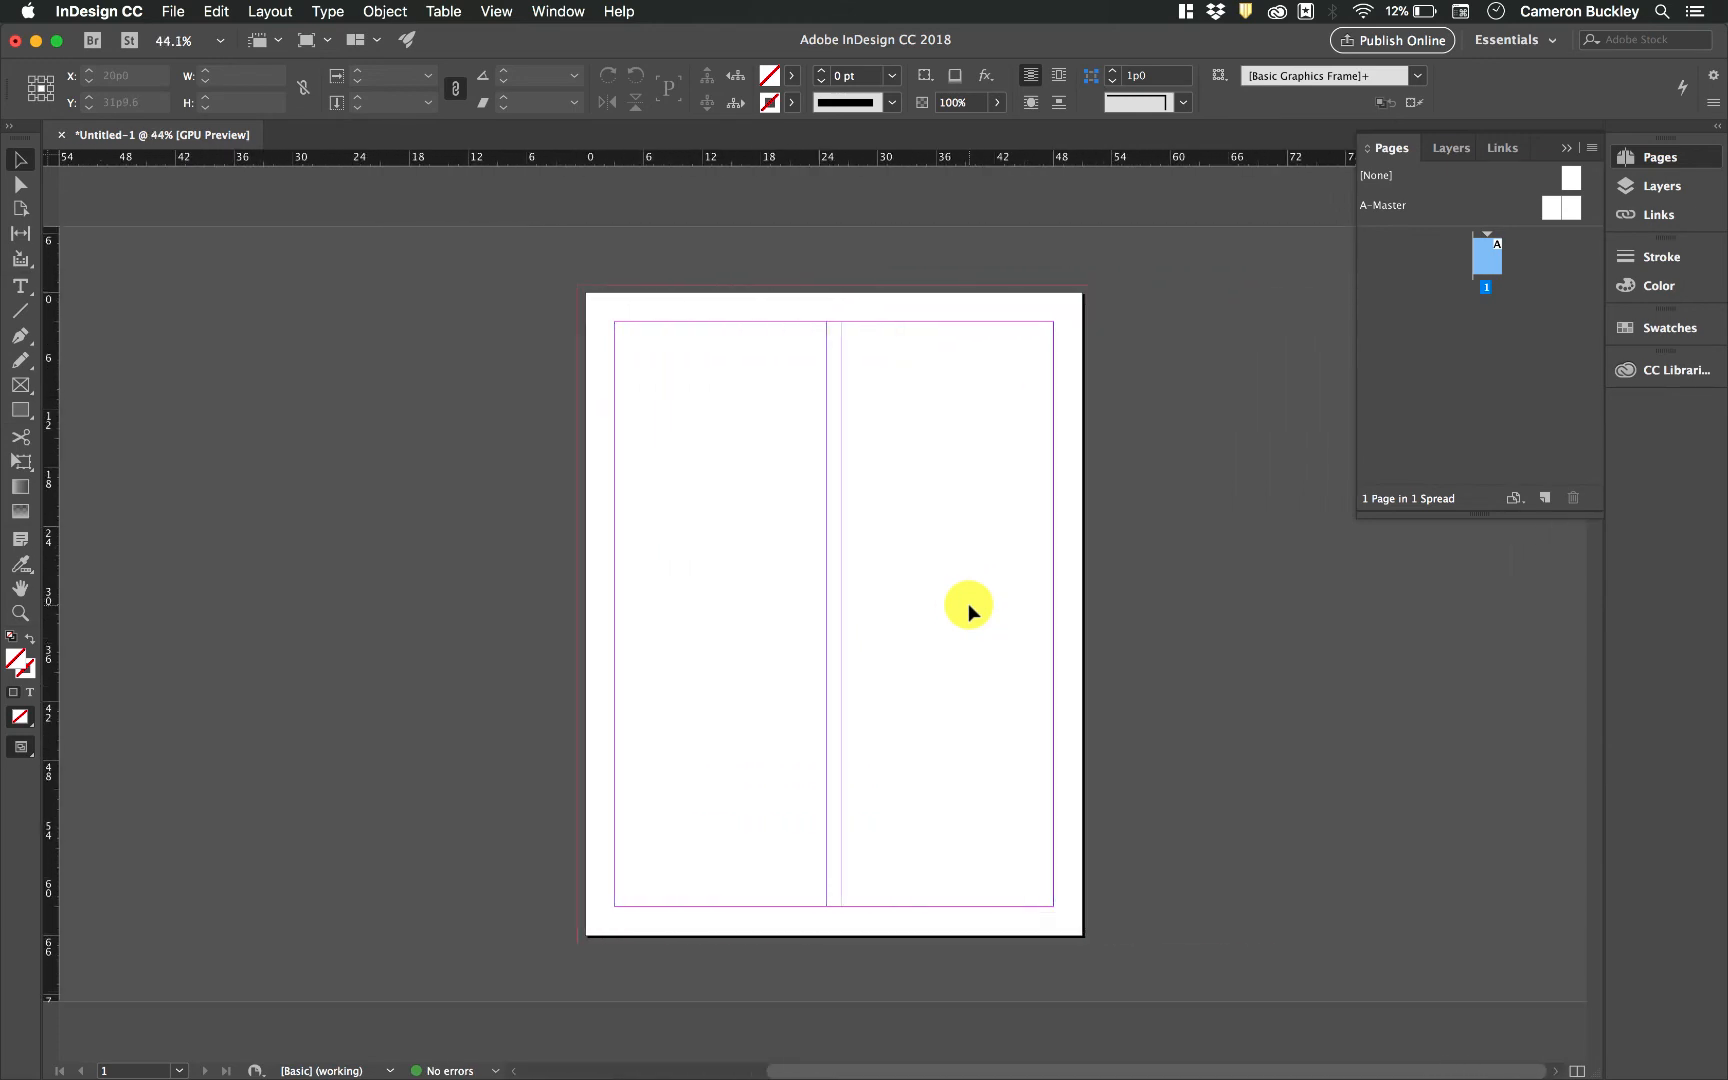
Add new pages to make a three-page document with spread 2–3
{"action": "left_click", "coordinate": [1549, 503]}
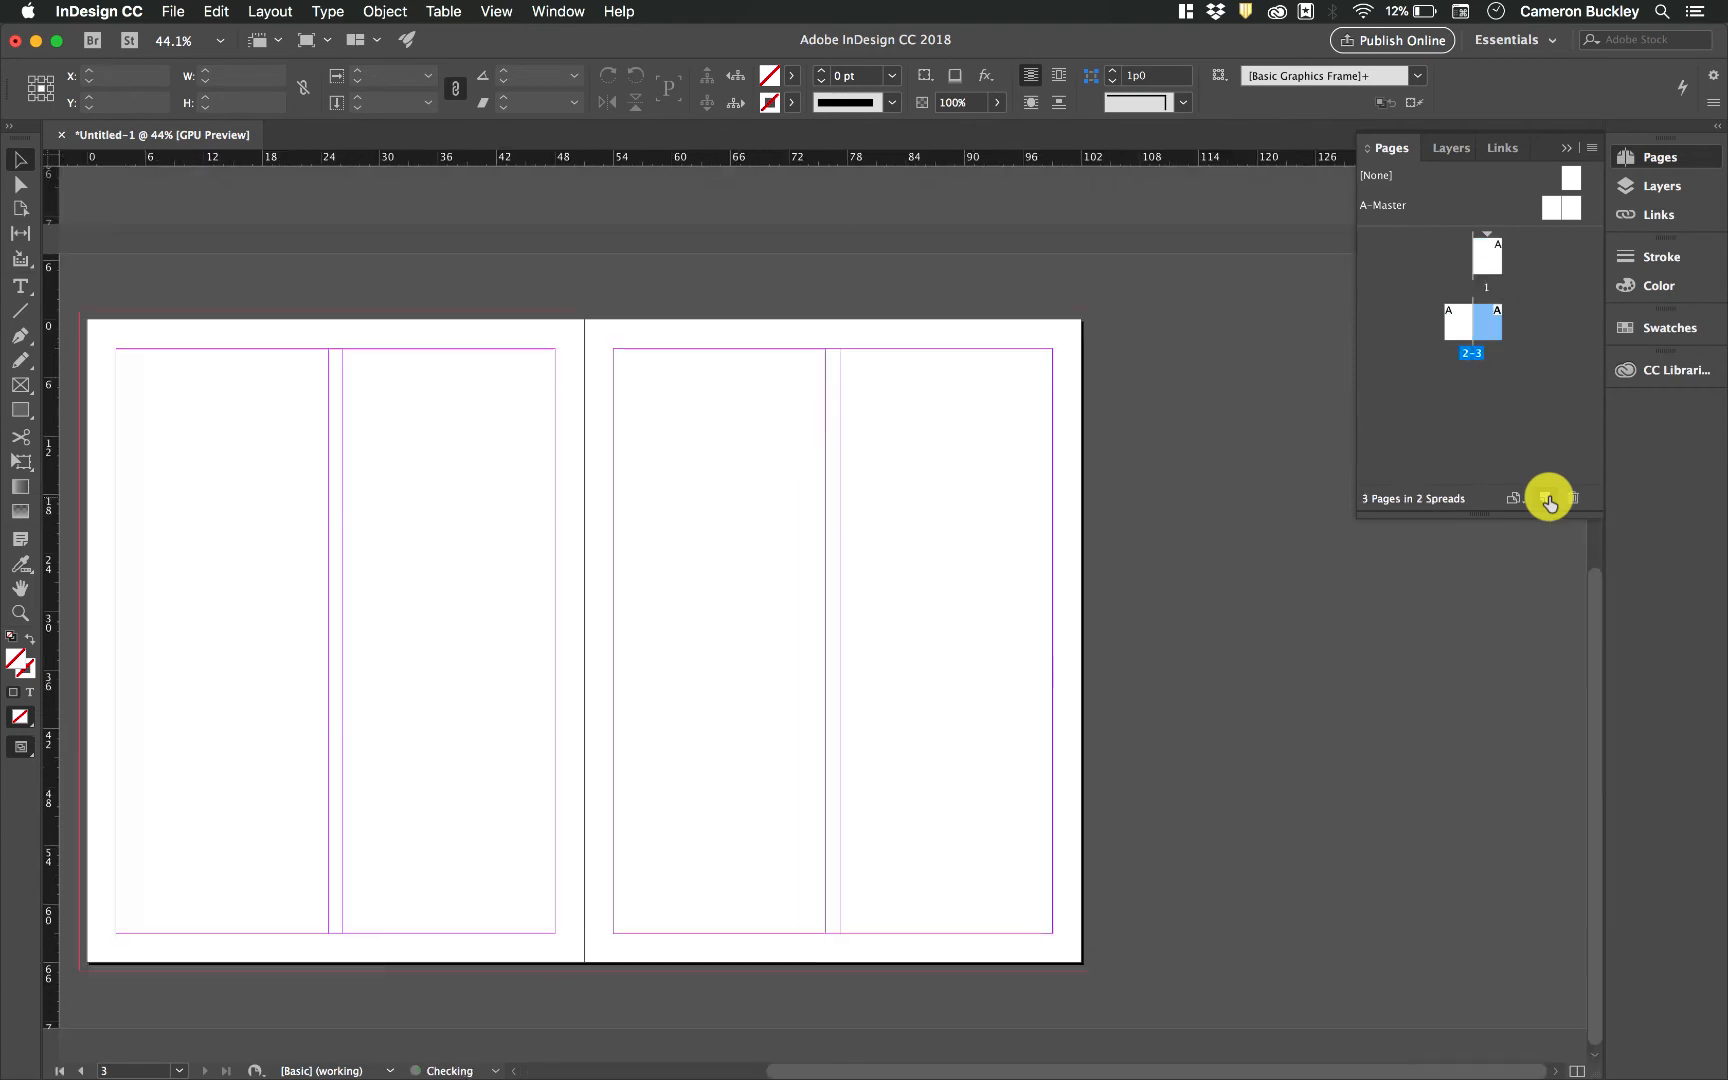
On page 1, draw two overlapping rectangle frames with the Rectangle tool
{"action": "left_click", "coordinate": [1491, 268]}
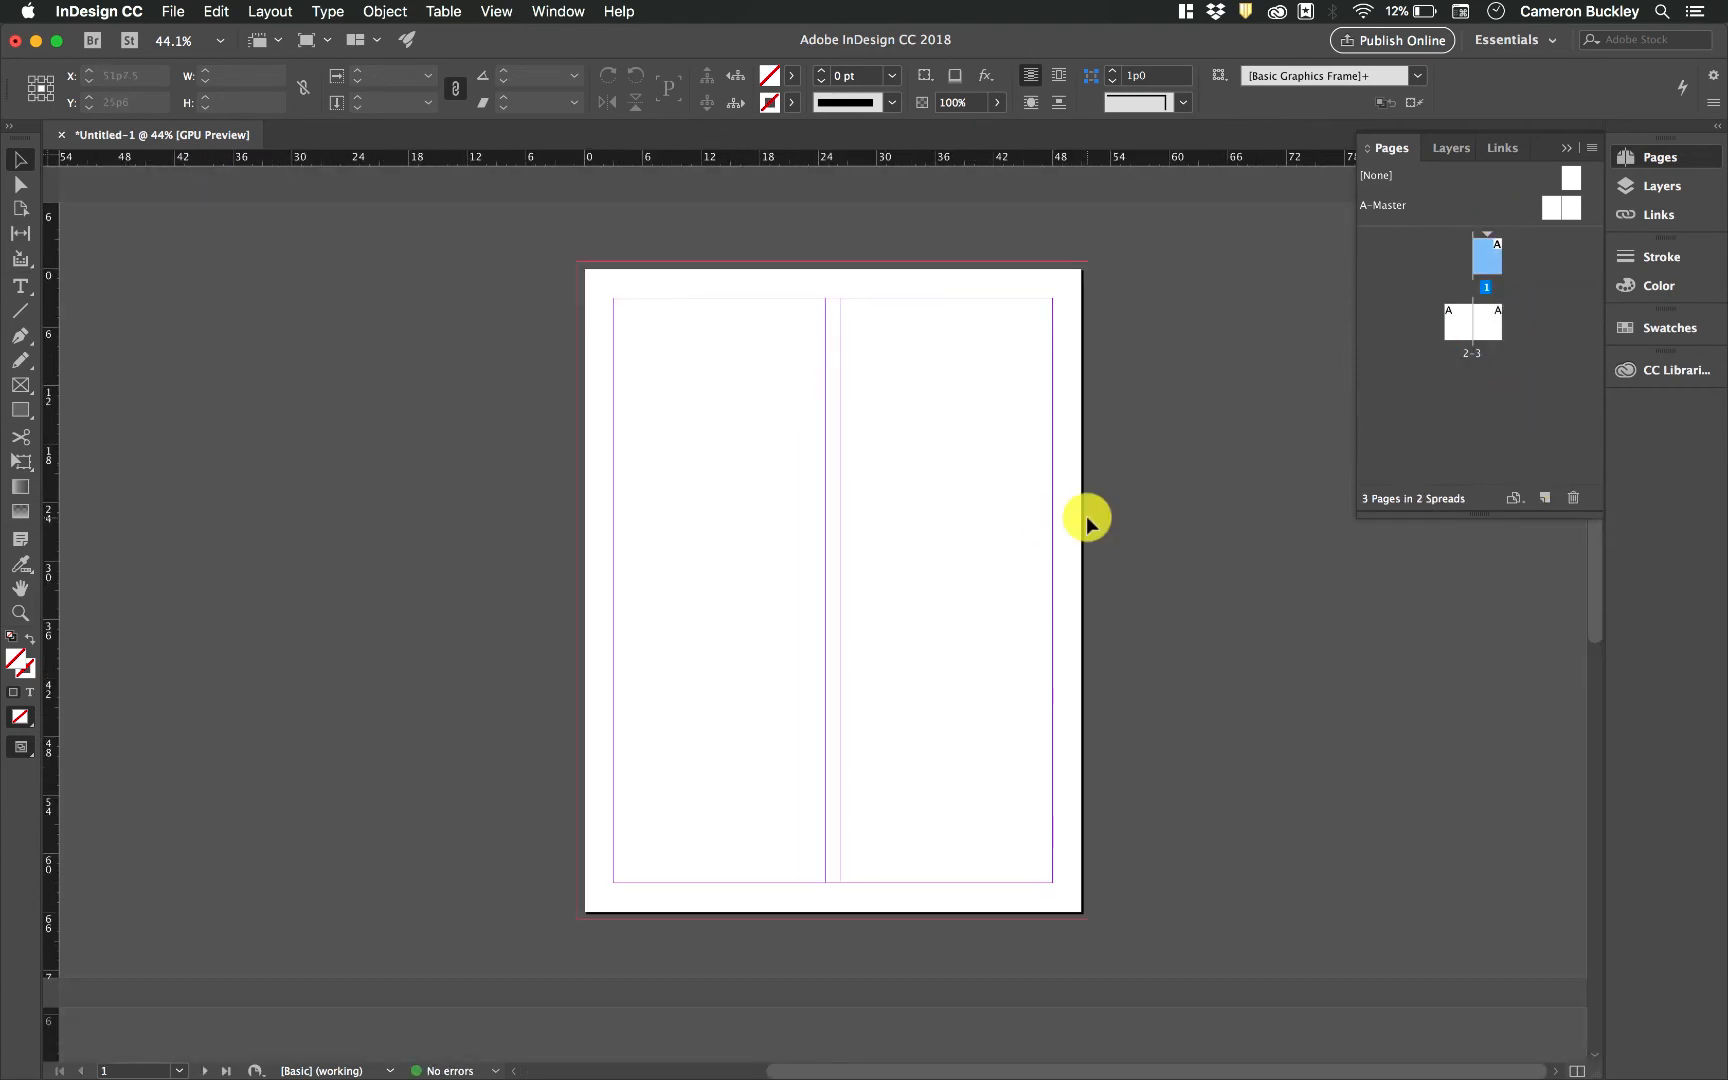
{"action": "left_click", "coordinate": [20, 409]}
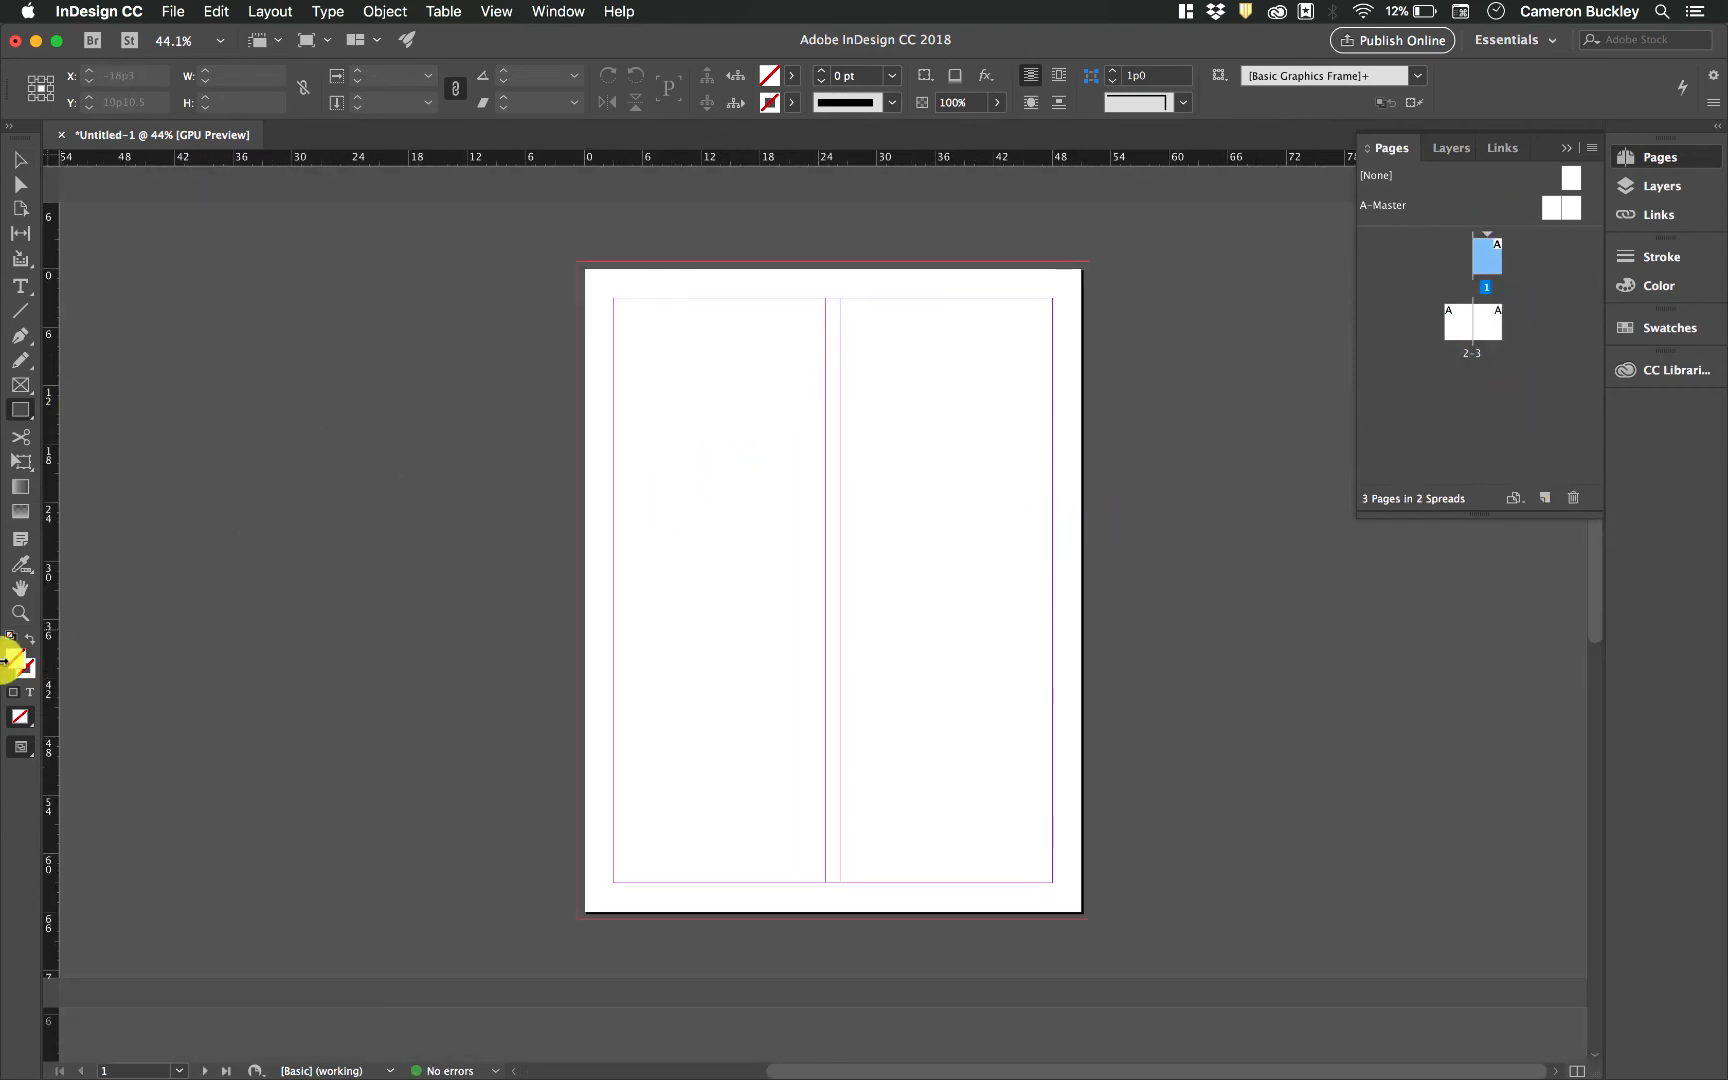
{"action": "left_click", "coordinate": [11, 638]}
{"action": "left_click_drag", "start_coordinate": [686, 368], "coordinate": [773, 567]}
{"action": "left_click_drag", "start_coordinate": [956, 523], "coordinate": [706, 685]}
Go to page 2 and draw four overlapping rectangle frames, then deselect with the Selection tool
{"action": "left_click", "coordinate": [1447, 334]}
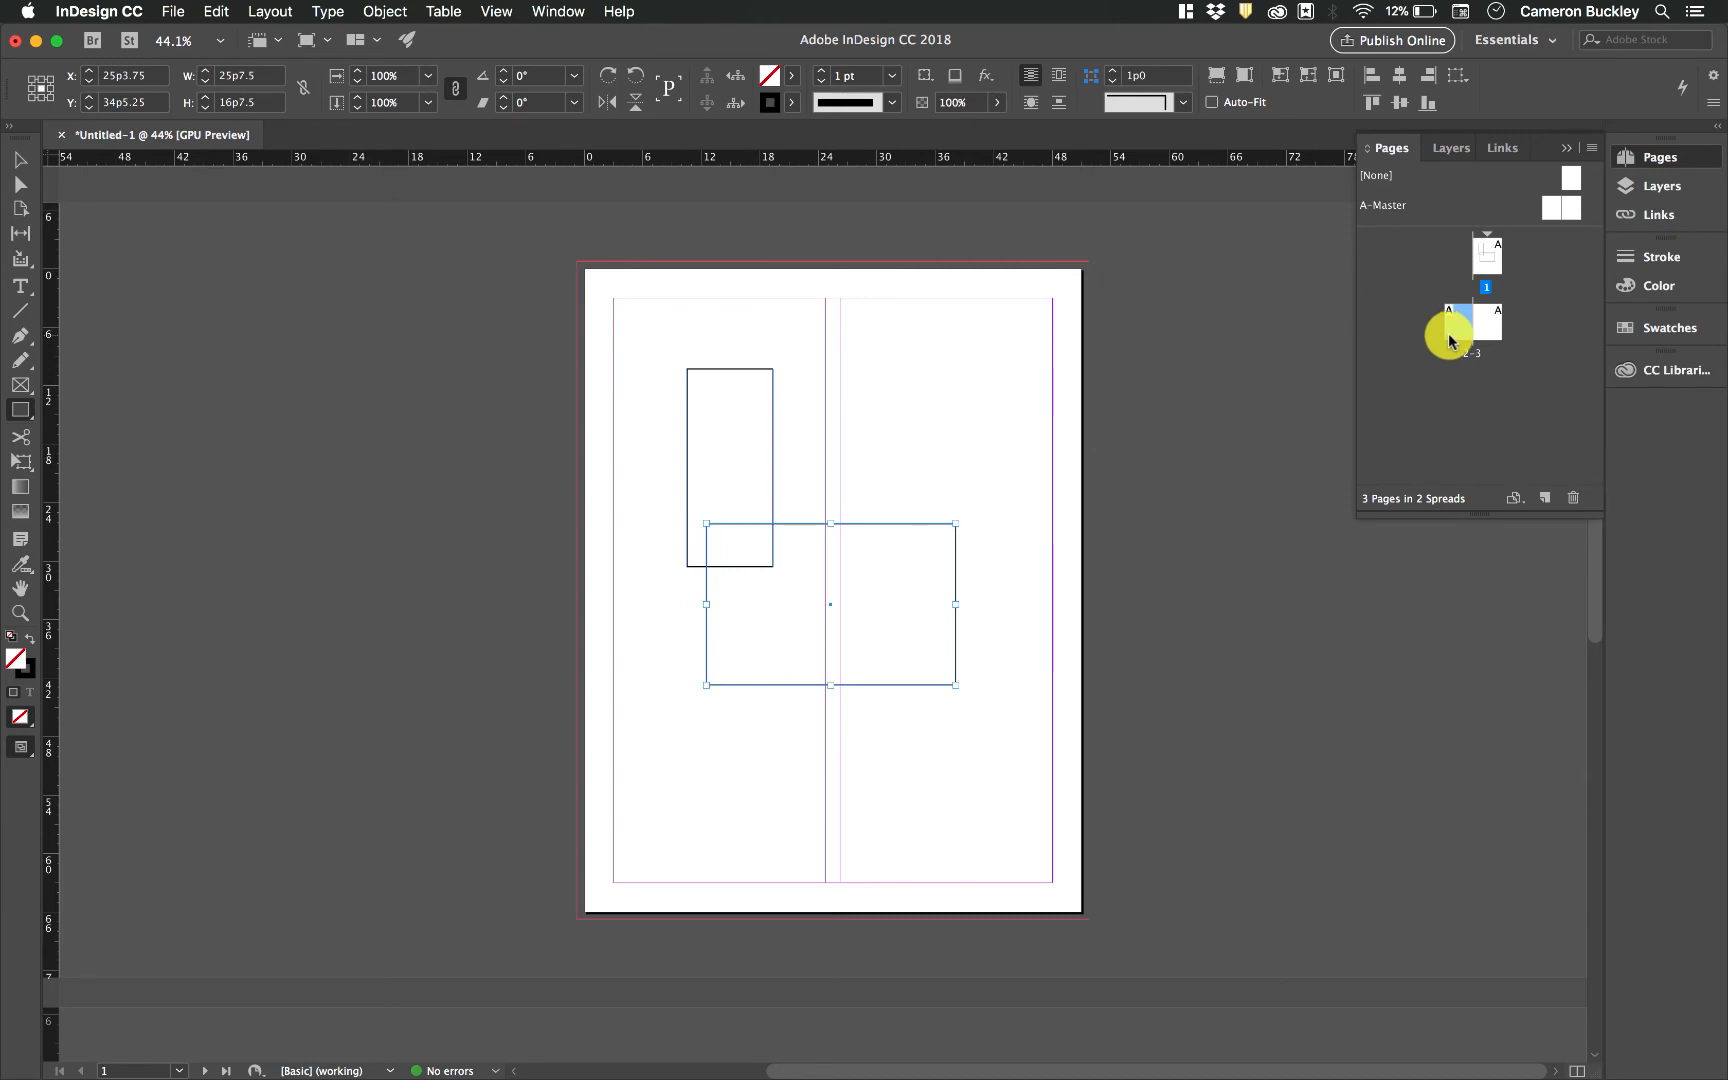
{"action": "double_click", "coordinate": [1455, 340]}
{"action": "left_click_drag", "start_coordinate": [989, 431], "coordinate": [895, 520]}
{"action": "left_click_drag", "start_coordinate": [870, 363], "coordinate": [919, 447]}
{"action": "left_click_drag", "start_coordinate": [995, 378], "coordinate": [945, 464]}
{"action": "left_click_drag", "start_coordinate": [852, 506], "coordinate": [932, 614]}
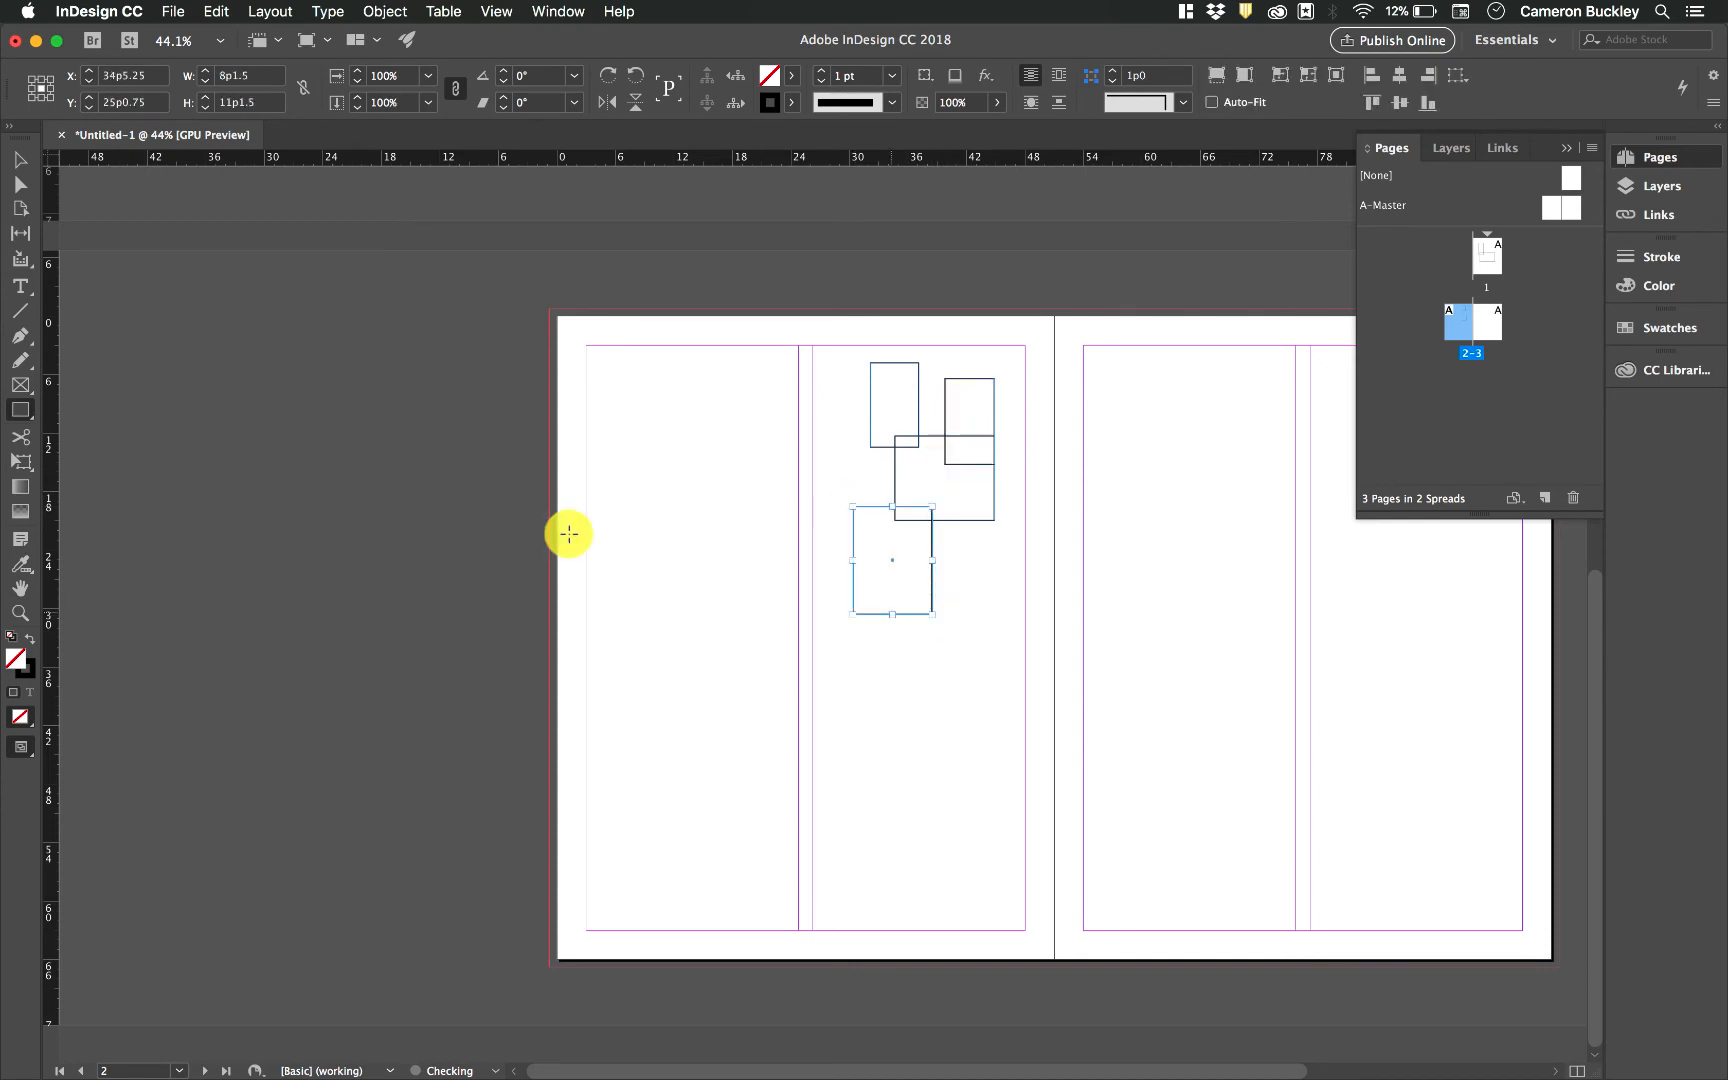
{"action": "left_click", "coordinate": [20, 160]}
{"action": "left_click", "coordinate": [278, 417]}
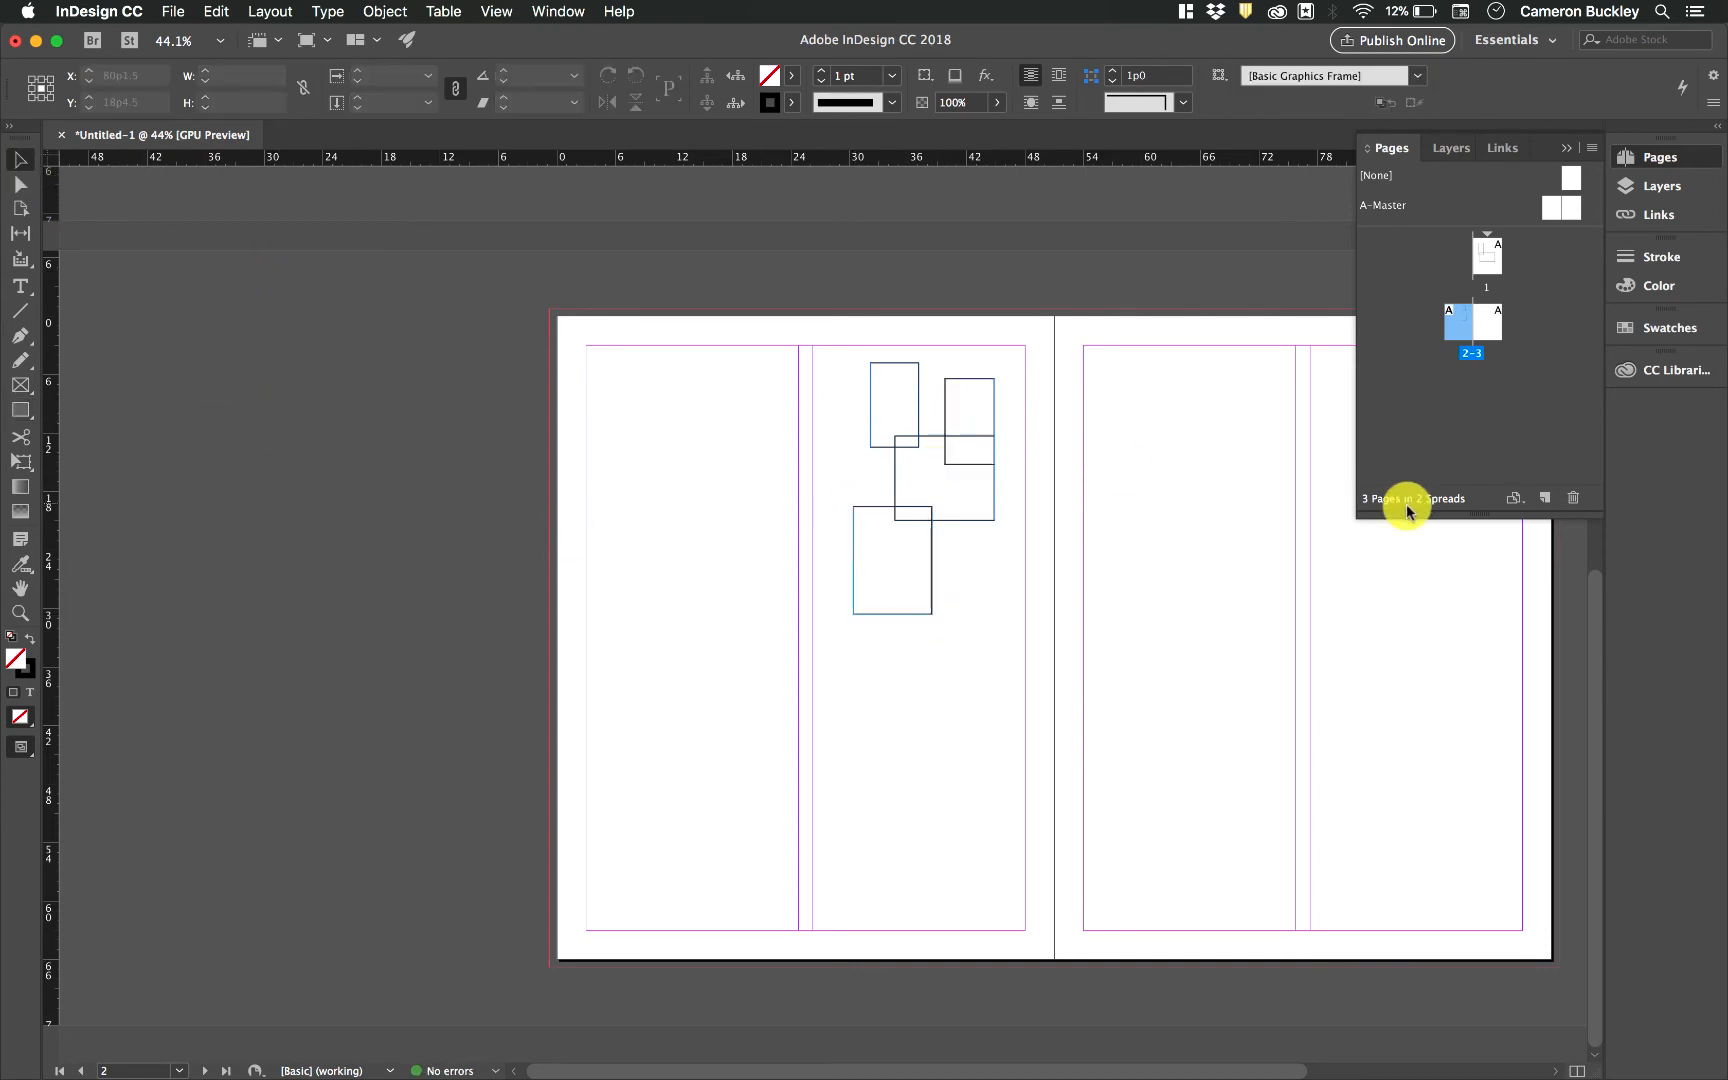
Navigate between pages 1, 2 and 3 in the Pages panel to examine each page's frames
{"action": "mouse_move", "coordinate": [1455, 330]}
{"action": "left_mouse_down"}
{"action": "mouse_move", "coordinate": [1462, 265]}
{"action": "mouse_move", "coordinate": [1461, 328]}
{"action": "mouse_move", "coordinate": [1488, 241]}
{"action": "mouse_move", "coordinate": [1470, 332]}
{"action": "mouse_move", "coordinate": [1508, 332]}
{"action": "mouse_move", "coordinate": [1456, 339]}
{"action": "mouse_move", "coordinate": [1484, 331]}
{"action": "mouse_move", "coordinate": [1489, 258]}
{"action": "mouse_move", "coordinate": [1476, 325]}
{"action": "left_mouse_up"}
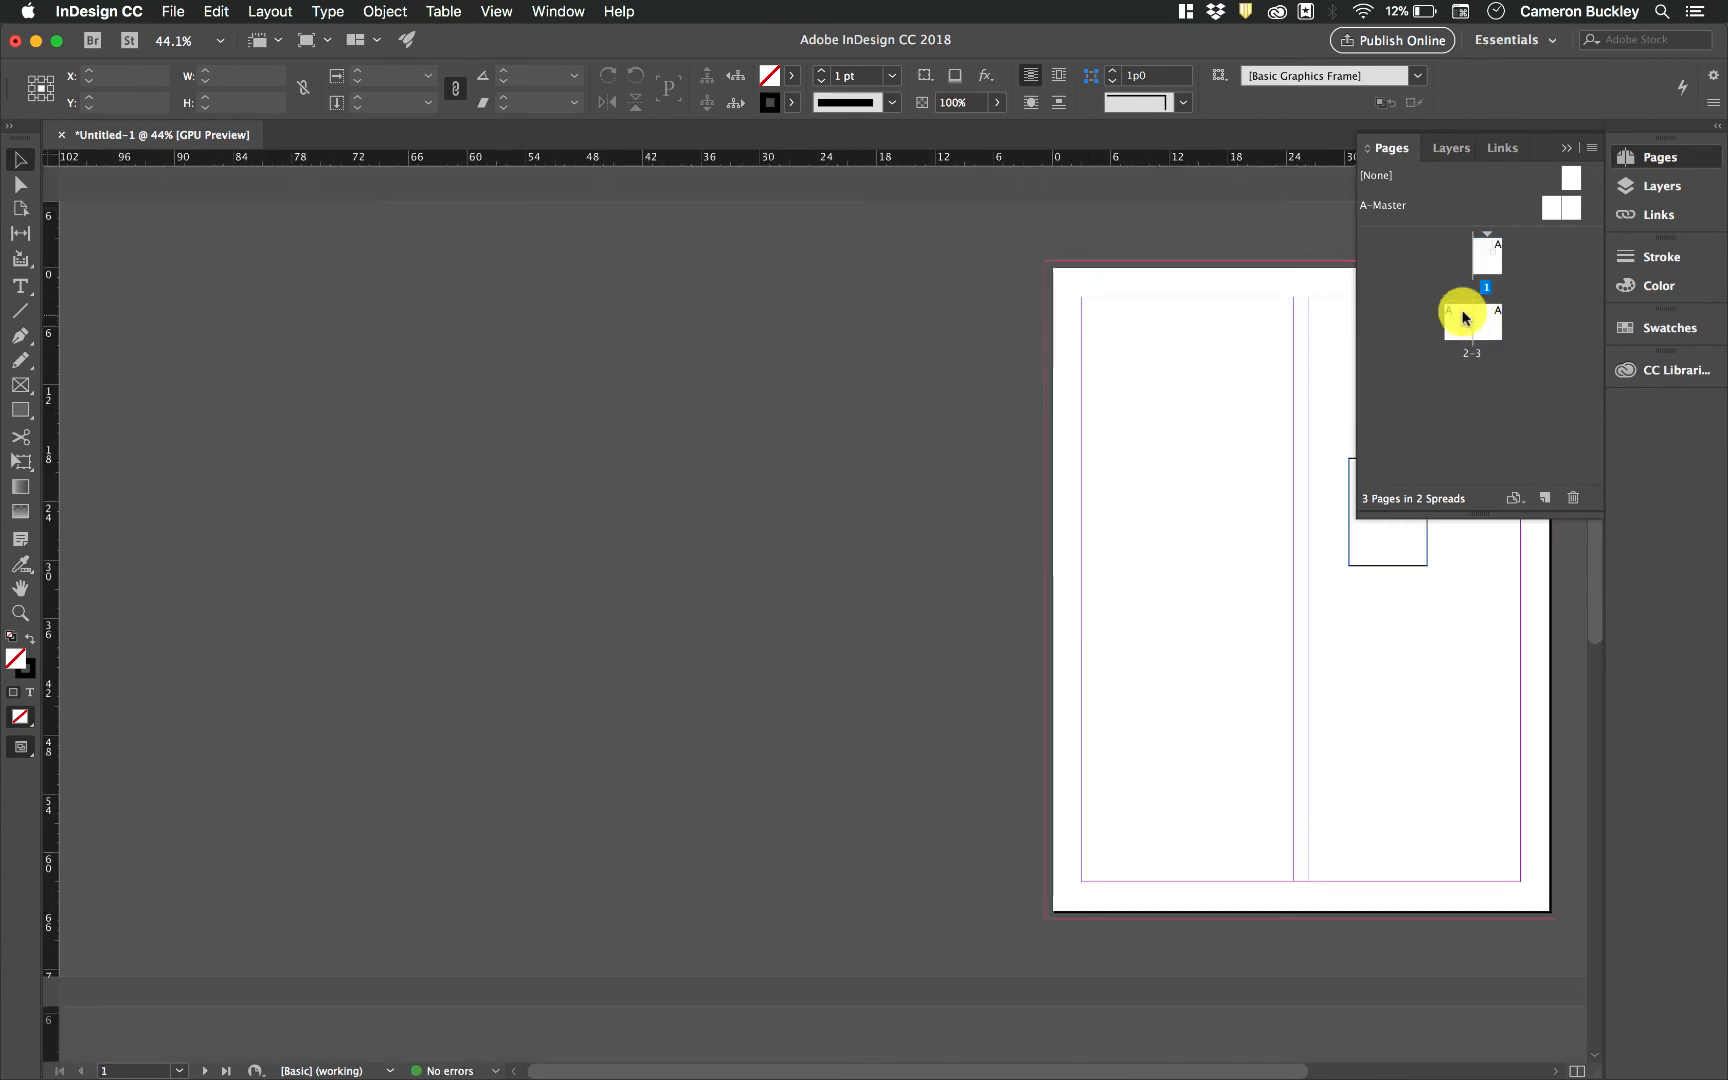
{"action": "left_click", "coordinate": [1487, 263]}
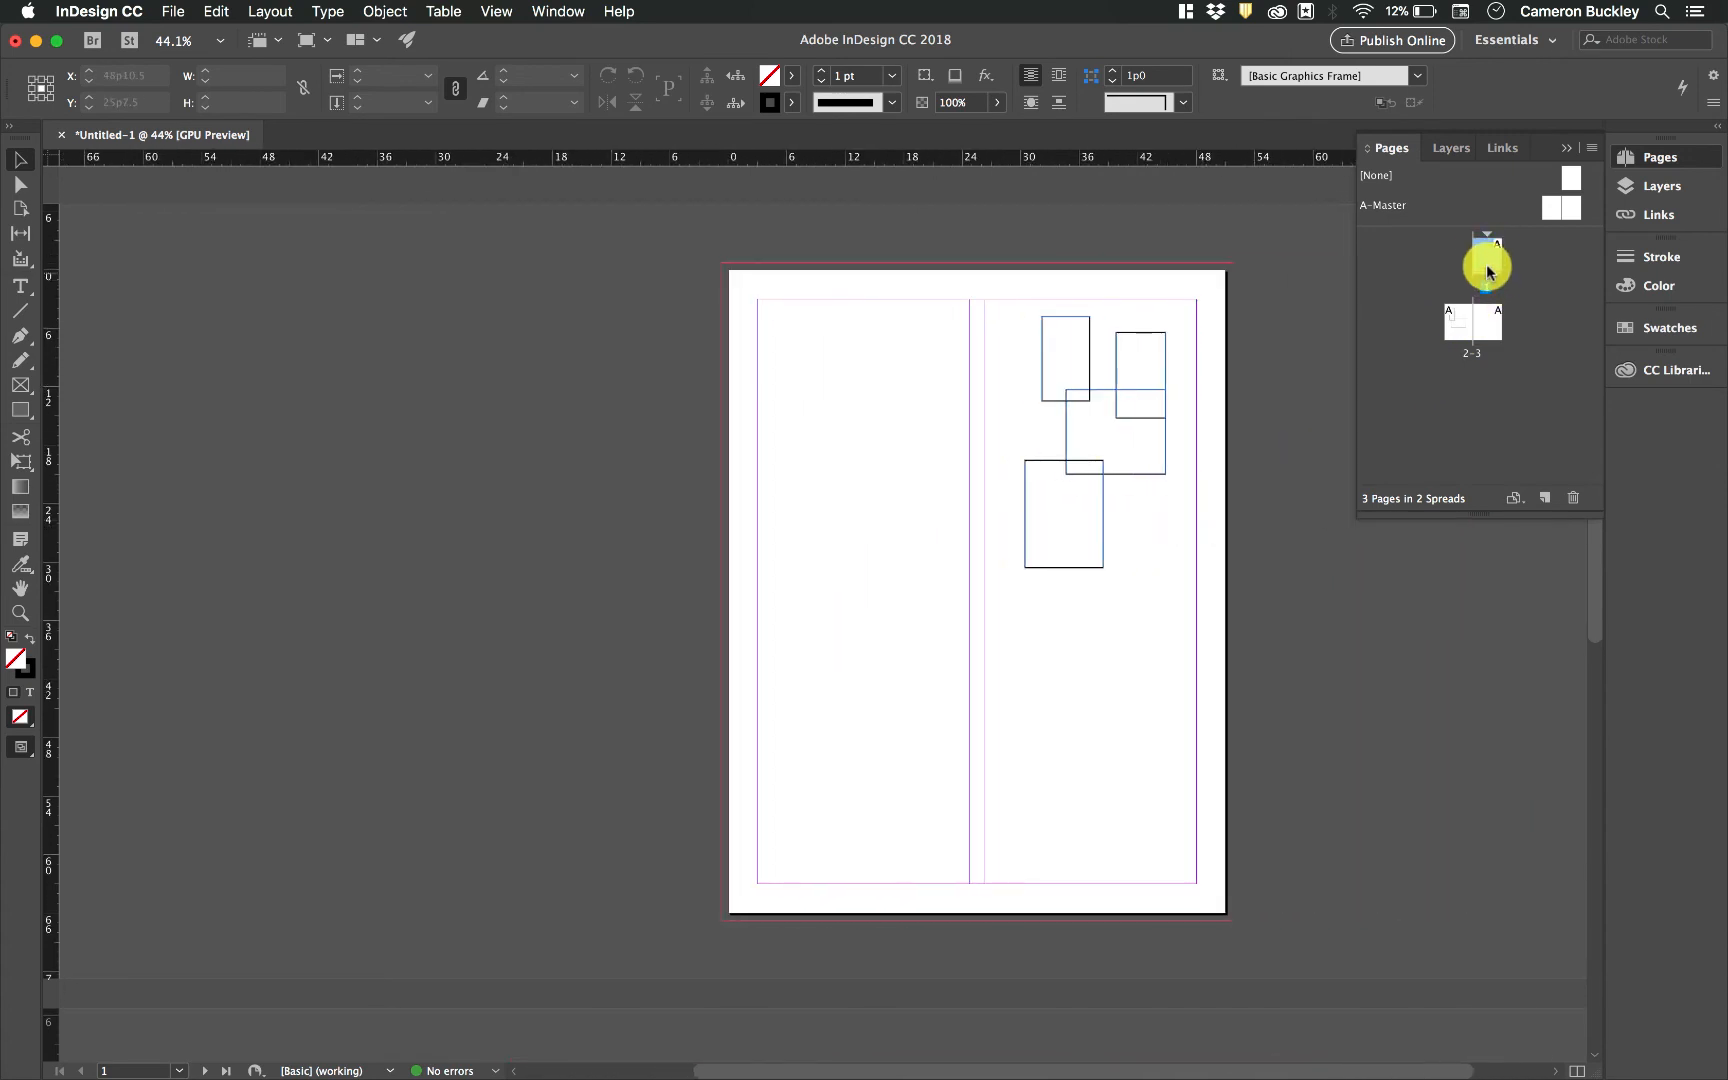
{"action": "double_click", "coordinate": [1487, 266]}
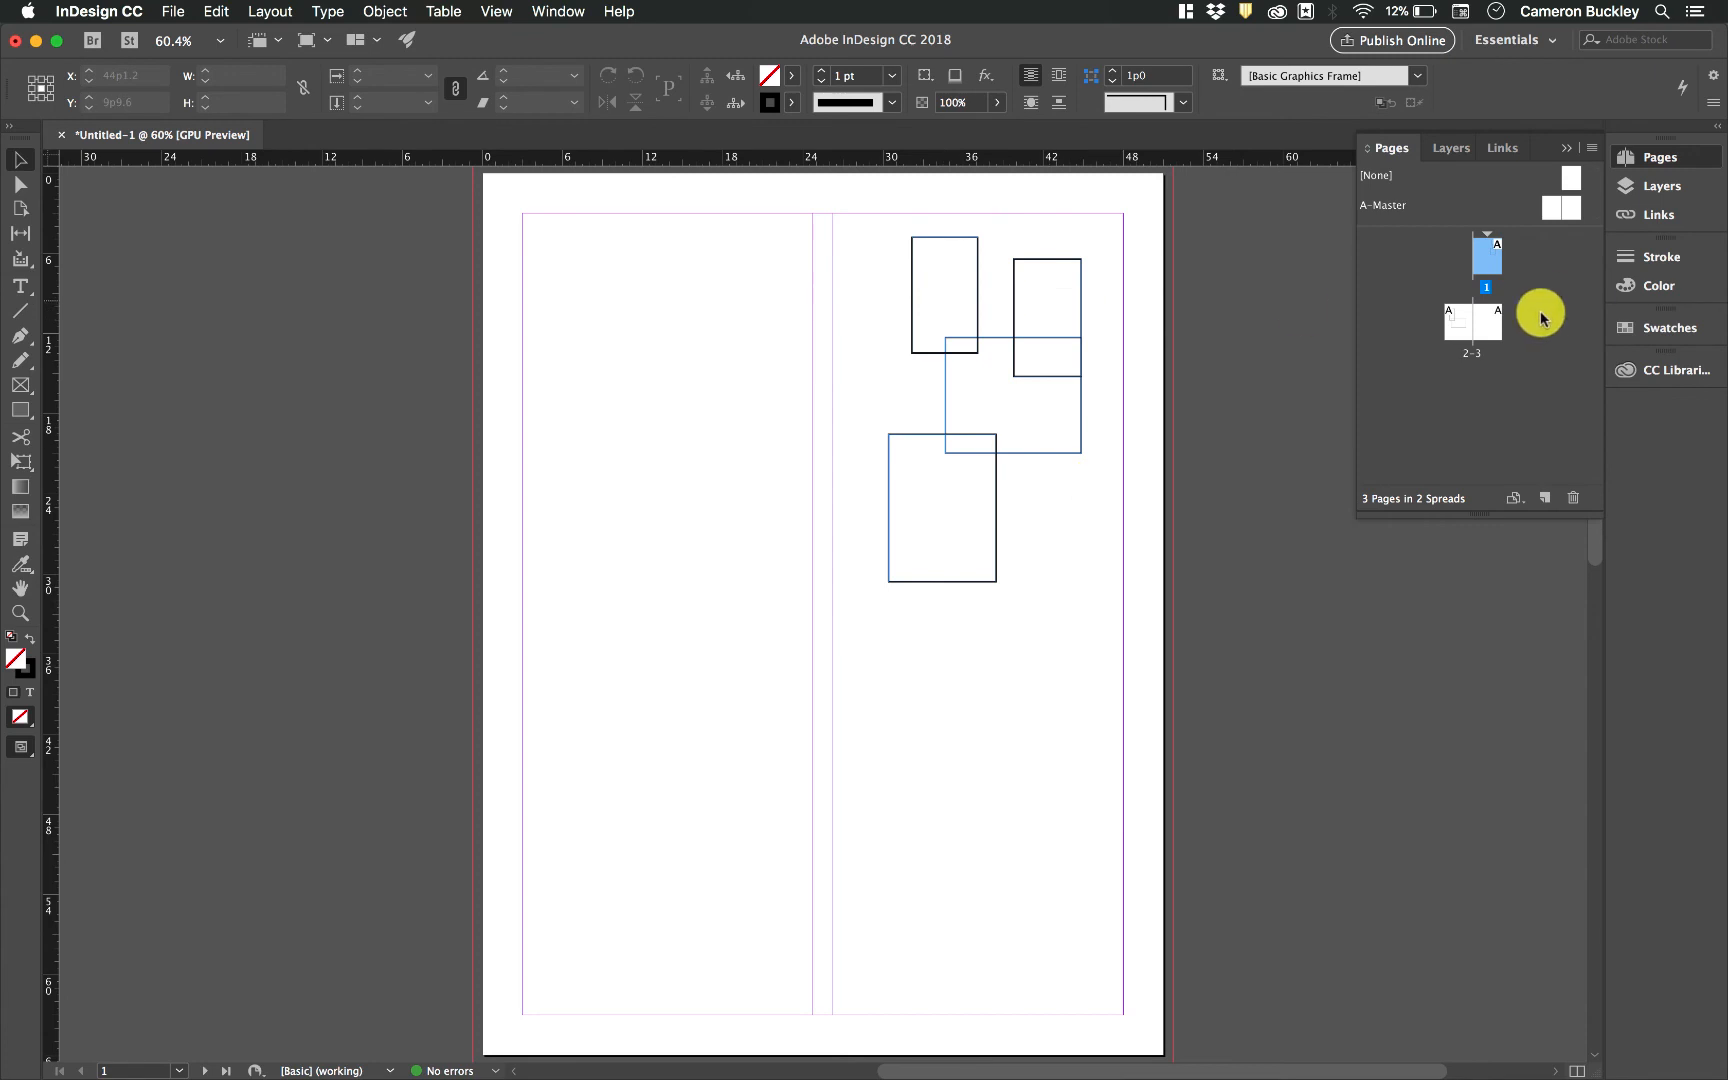
{"action": "double_click", "coordinate": [1461, 330]}
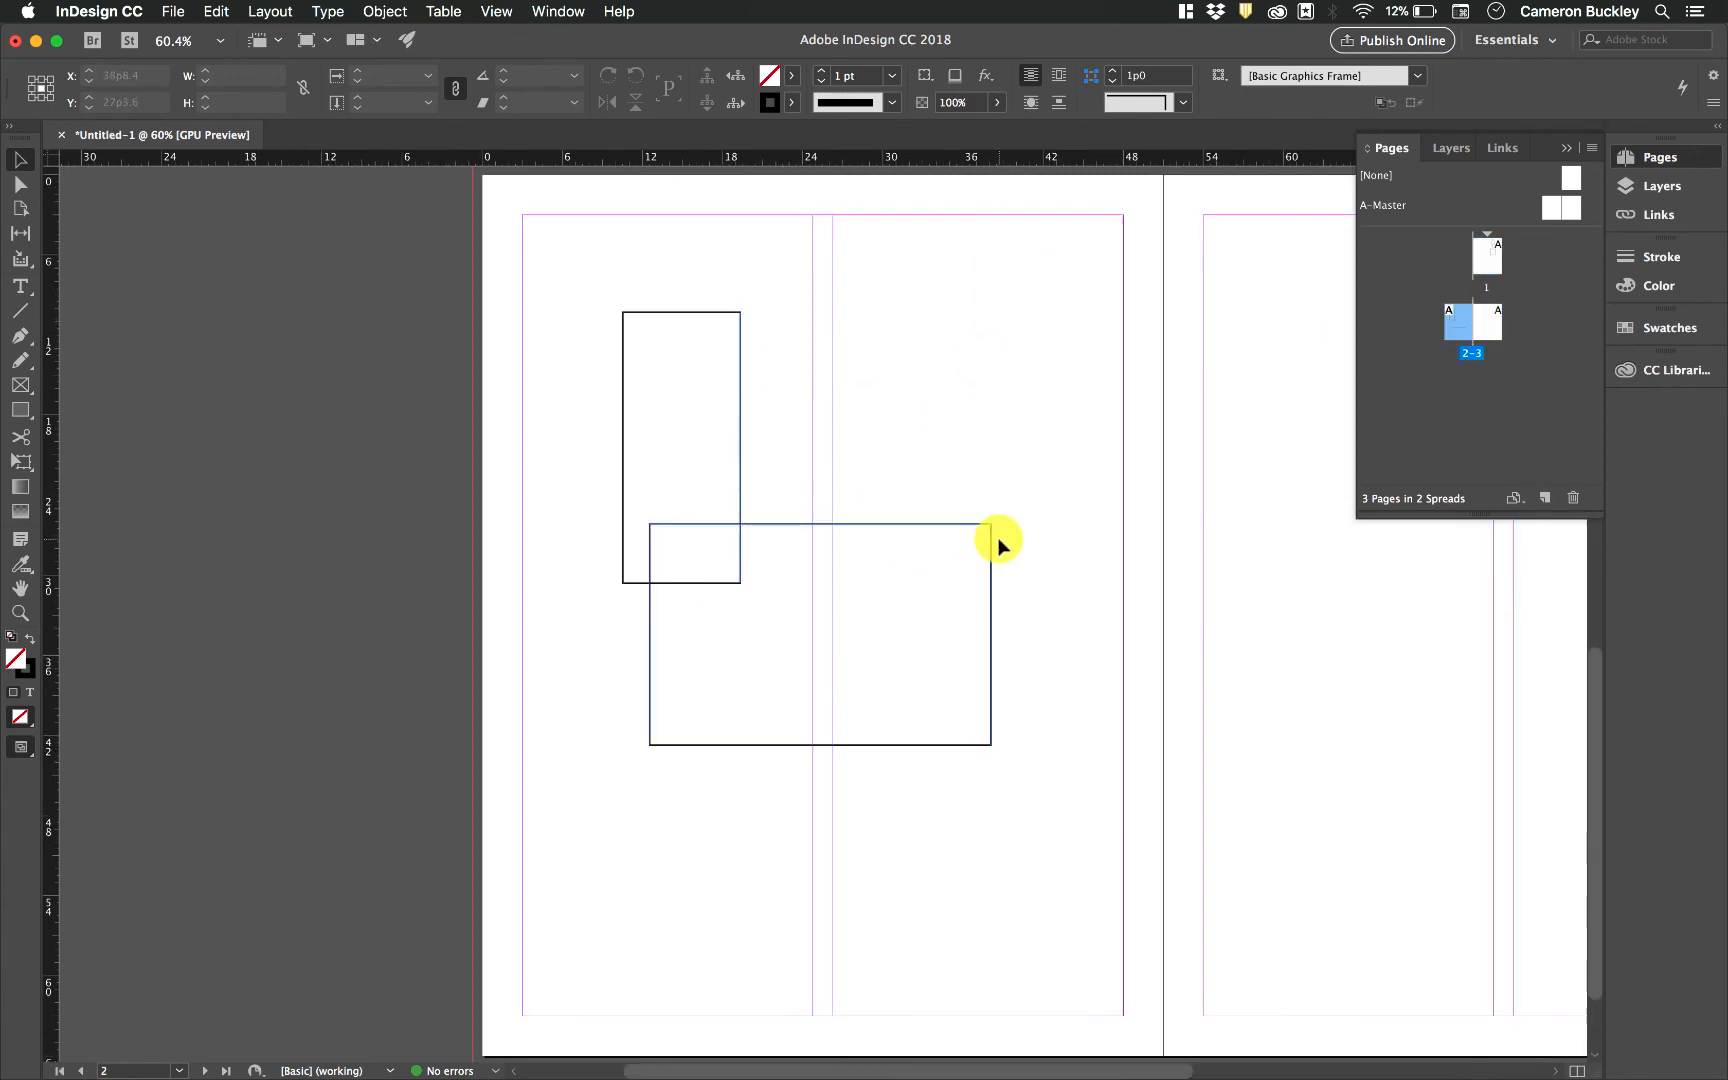
{"action": "scroll", "coordinate": [1107, 545], "scroll_direction": "down", "scroll_amount": 1}
{"action": "left_click_drag", "start_coordinate": [1484, 257], "coordinate": [1495, 328]}
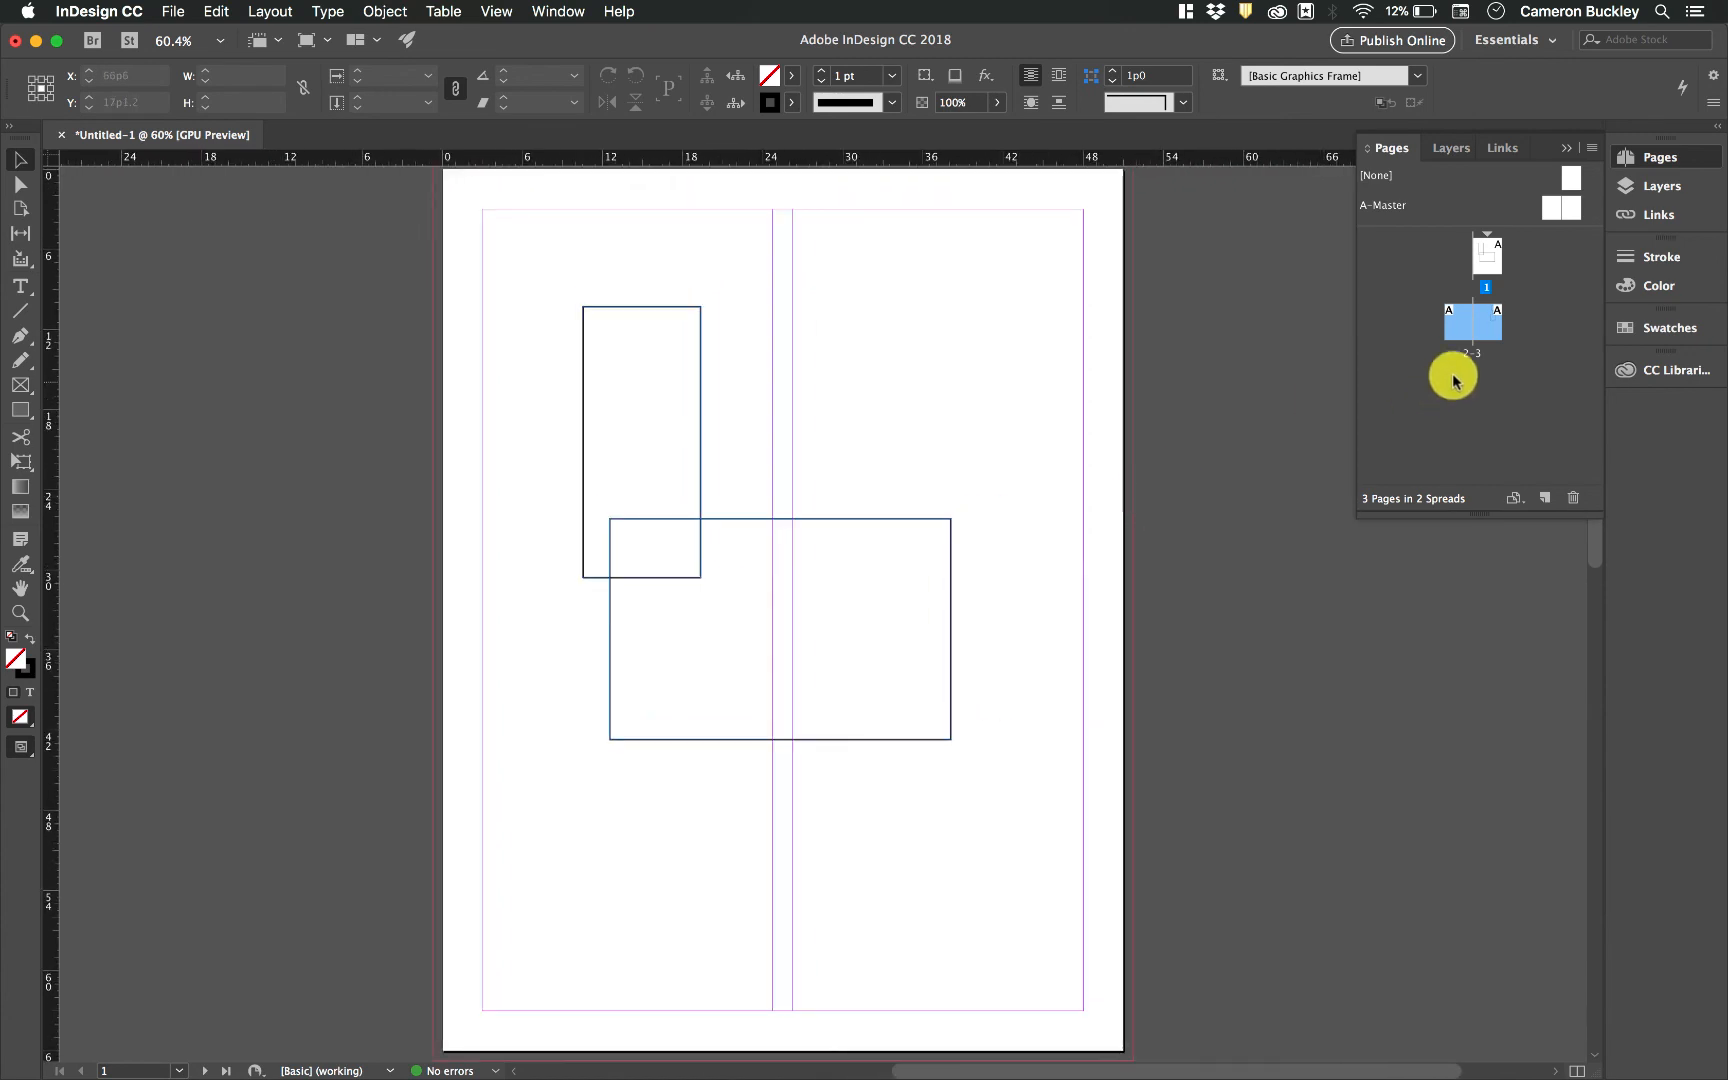
{"action": "double_click", "coordinate": [1486, 323]}
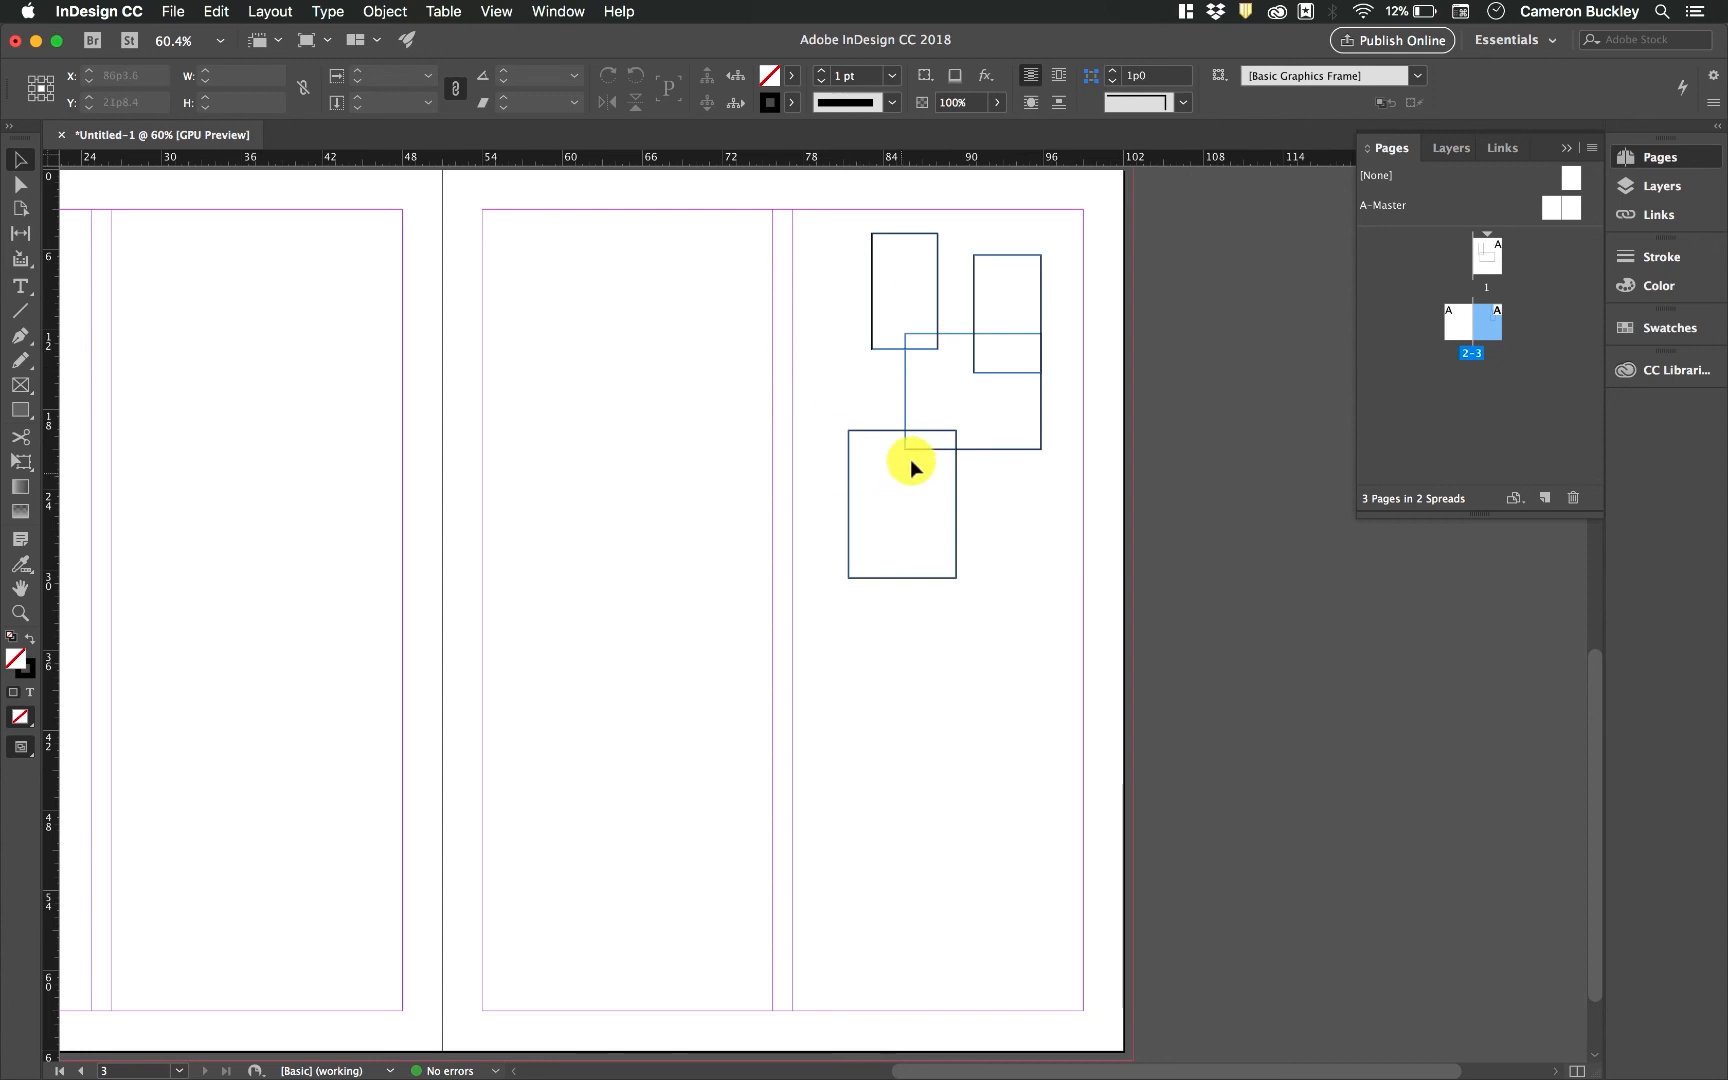
{"action": "double_click", "coordinate": [1478, 262]}
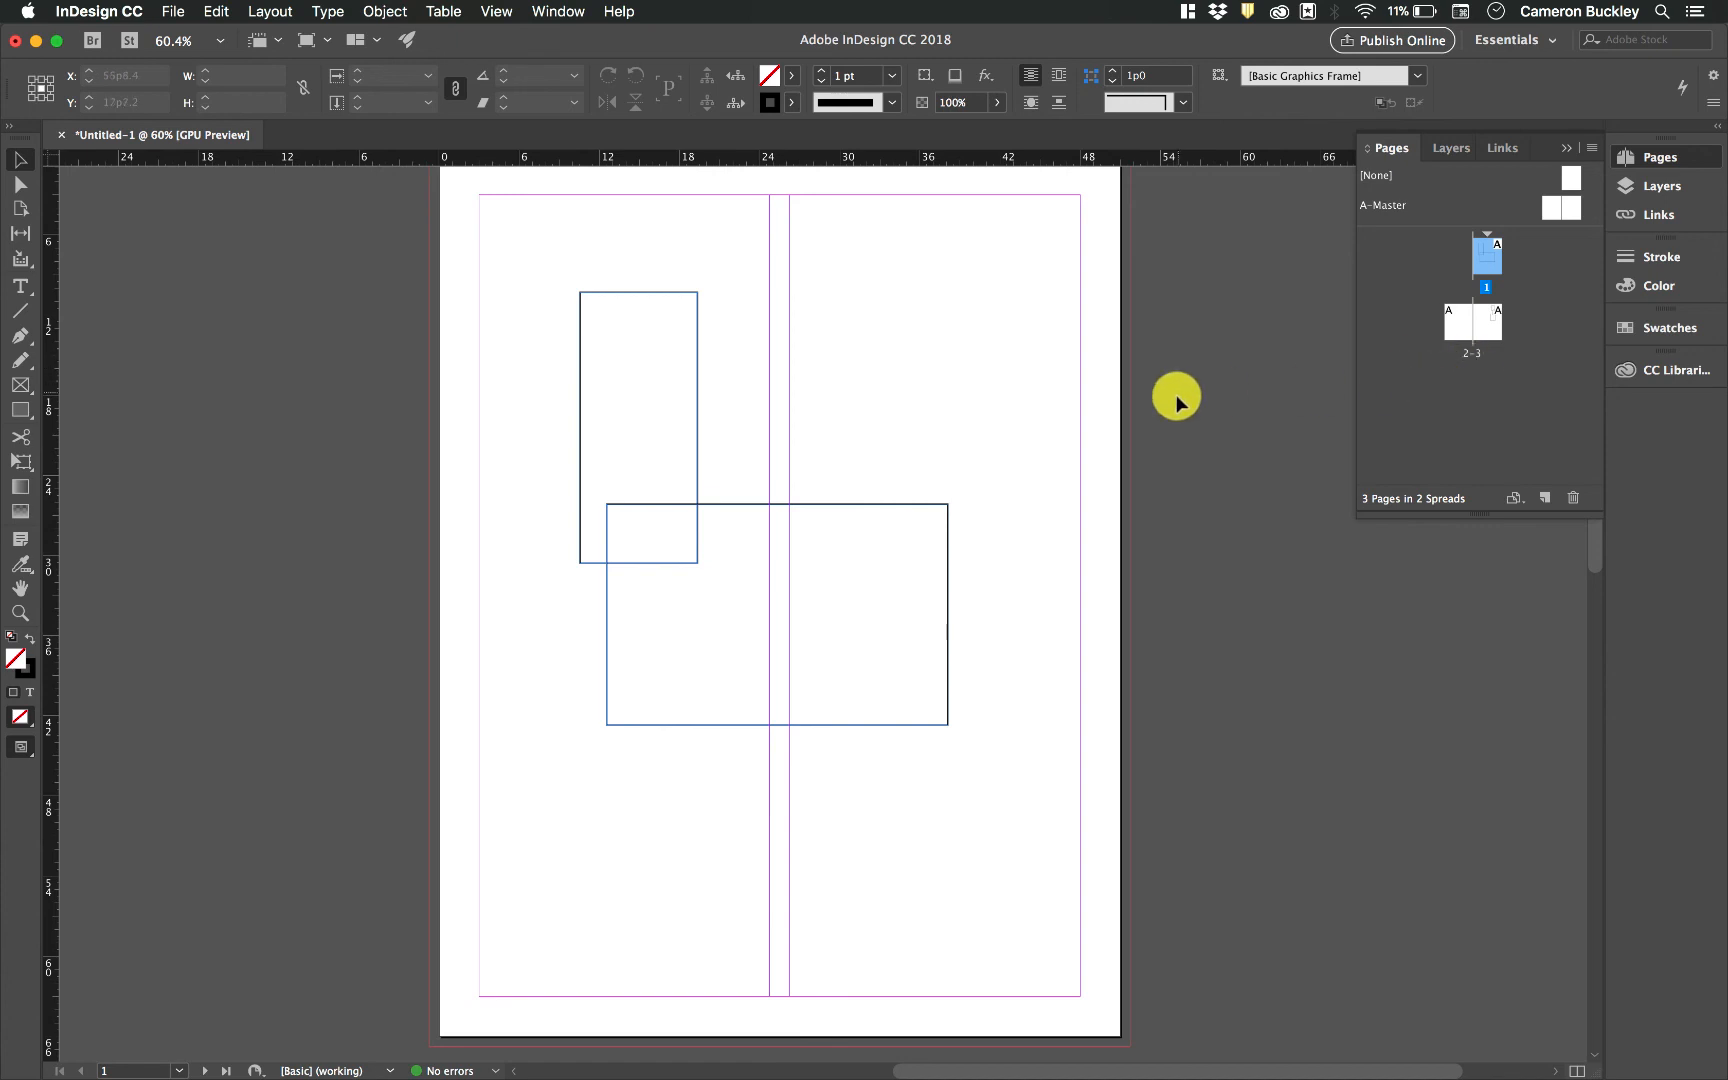
Create a new document with Facing Pages turned off and add two more pages to it
{"action": "left_click", "coordinate": [171, 12]}
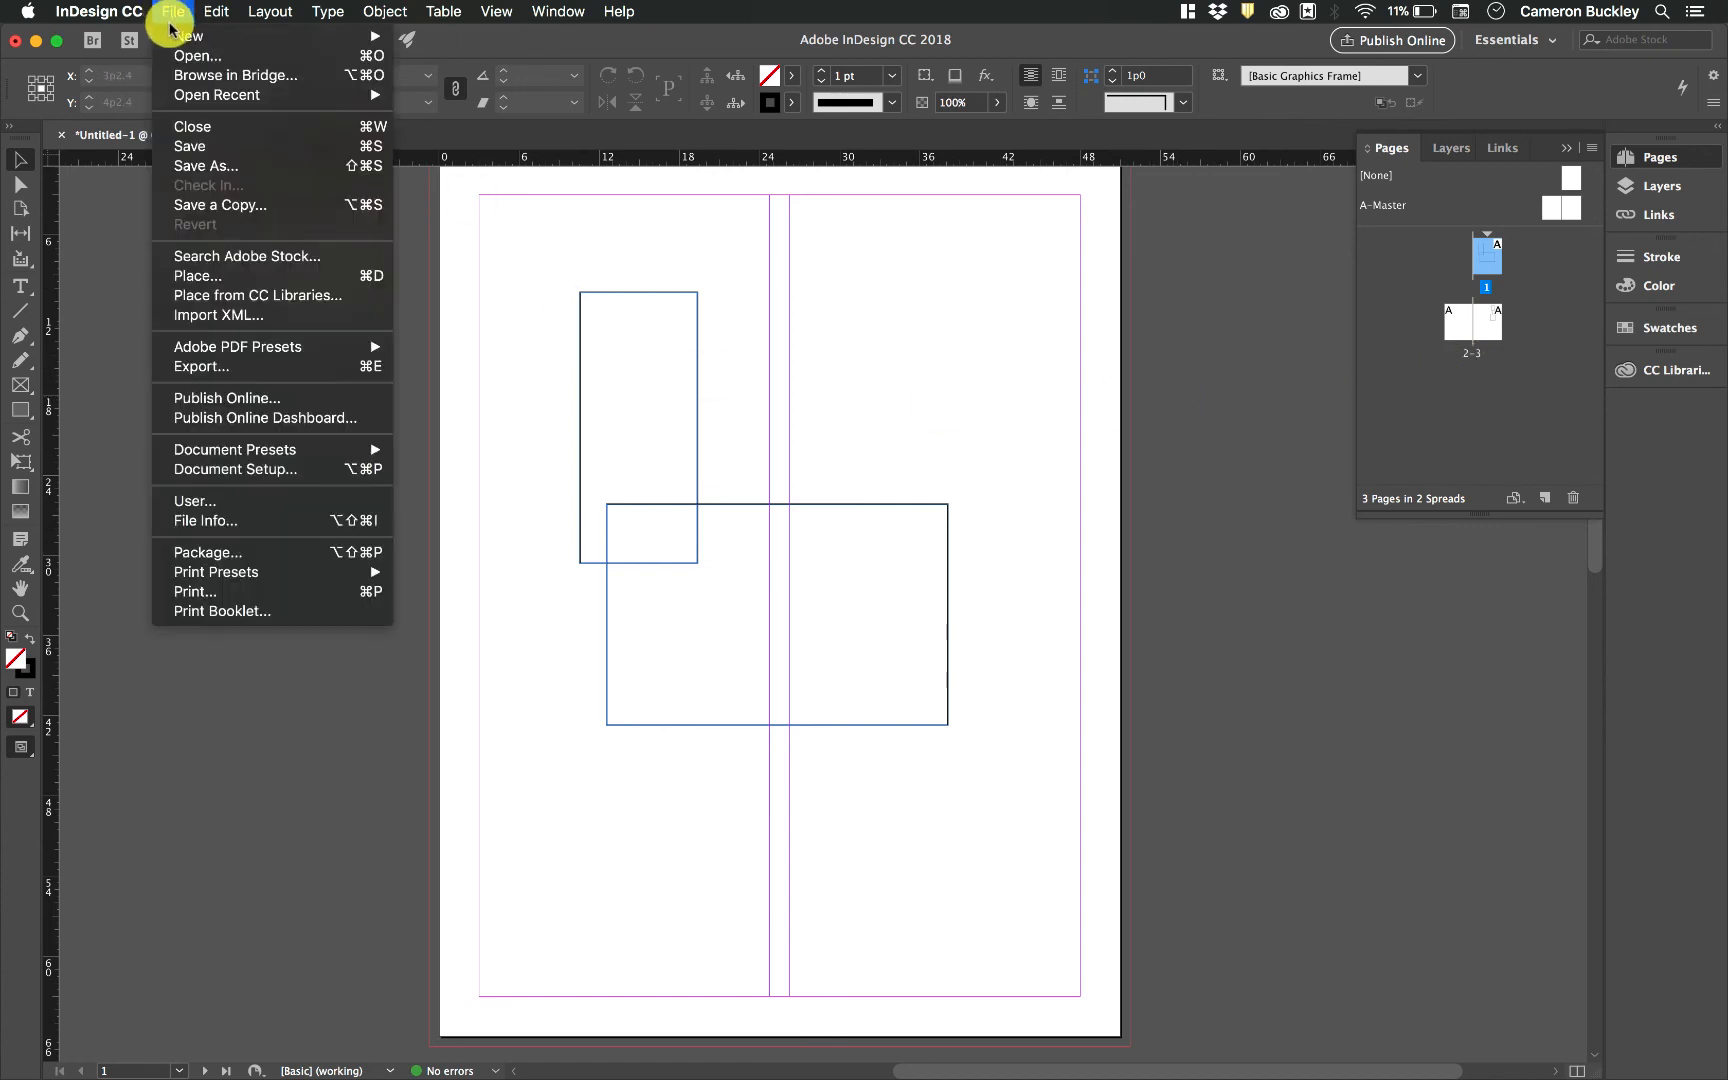
{"action": "mouse_move", "coordinate": [178, 35]}
{"action": "left_click", "coordinate": [440, 40]}
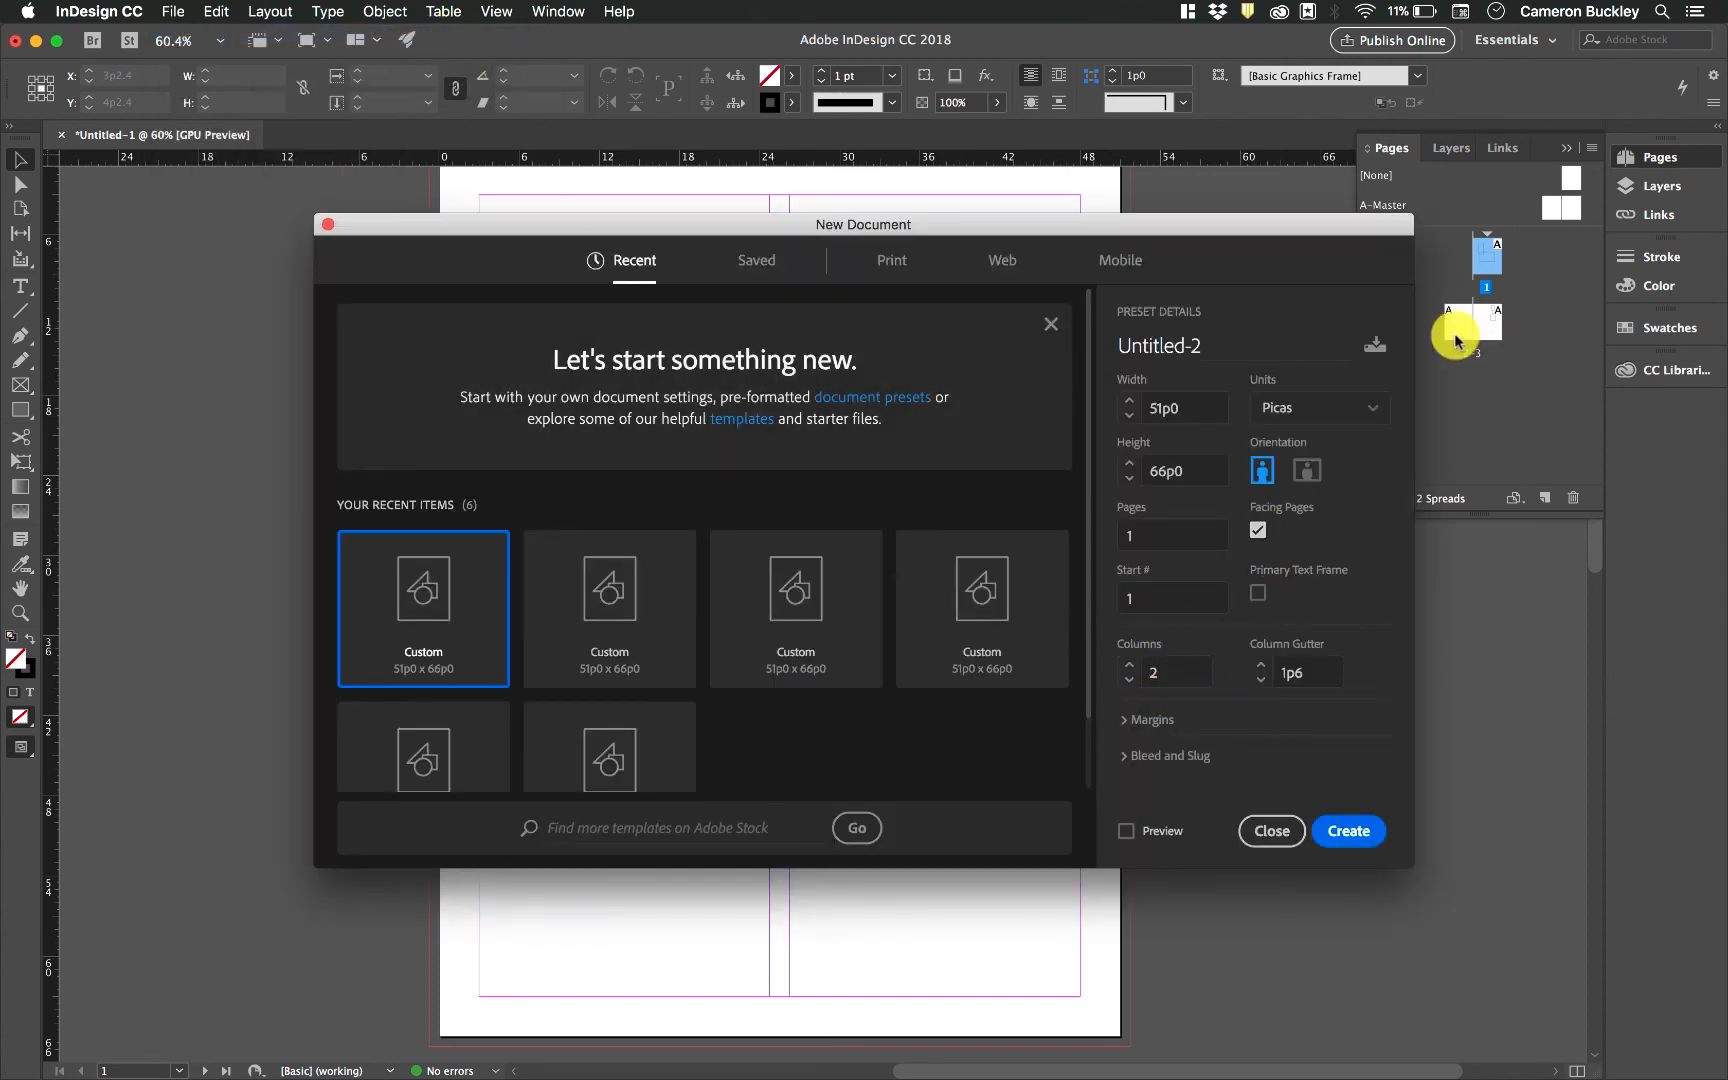
{"action": "left_click", "coordinate": [1258, 531]}
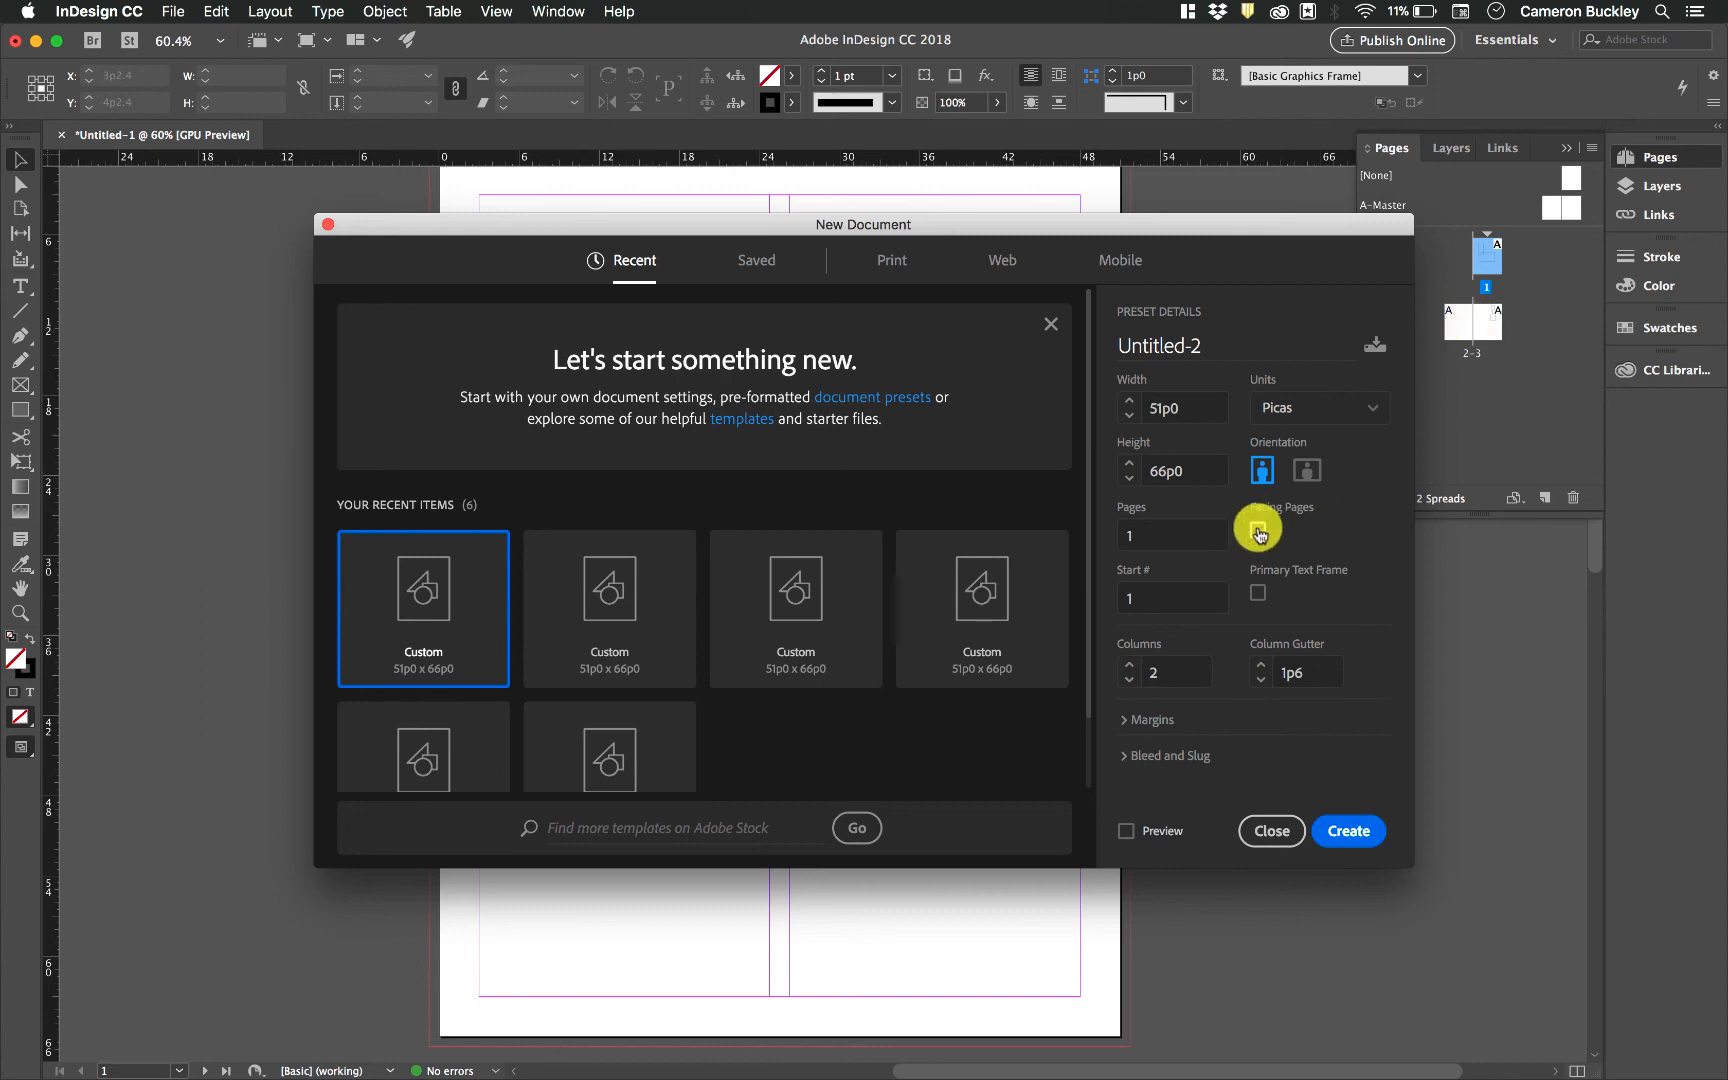
{"action": "left_click", "coordinate": [1355, 832]}
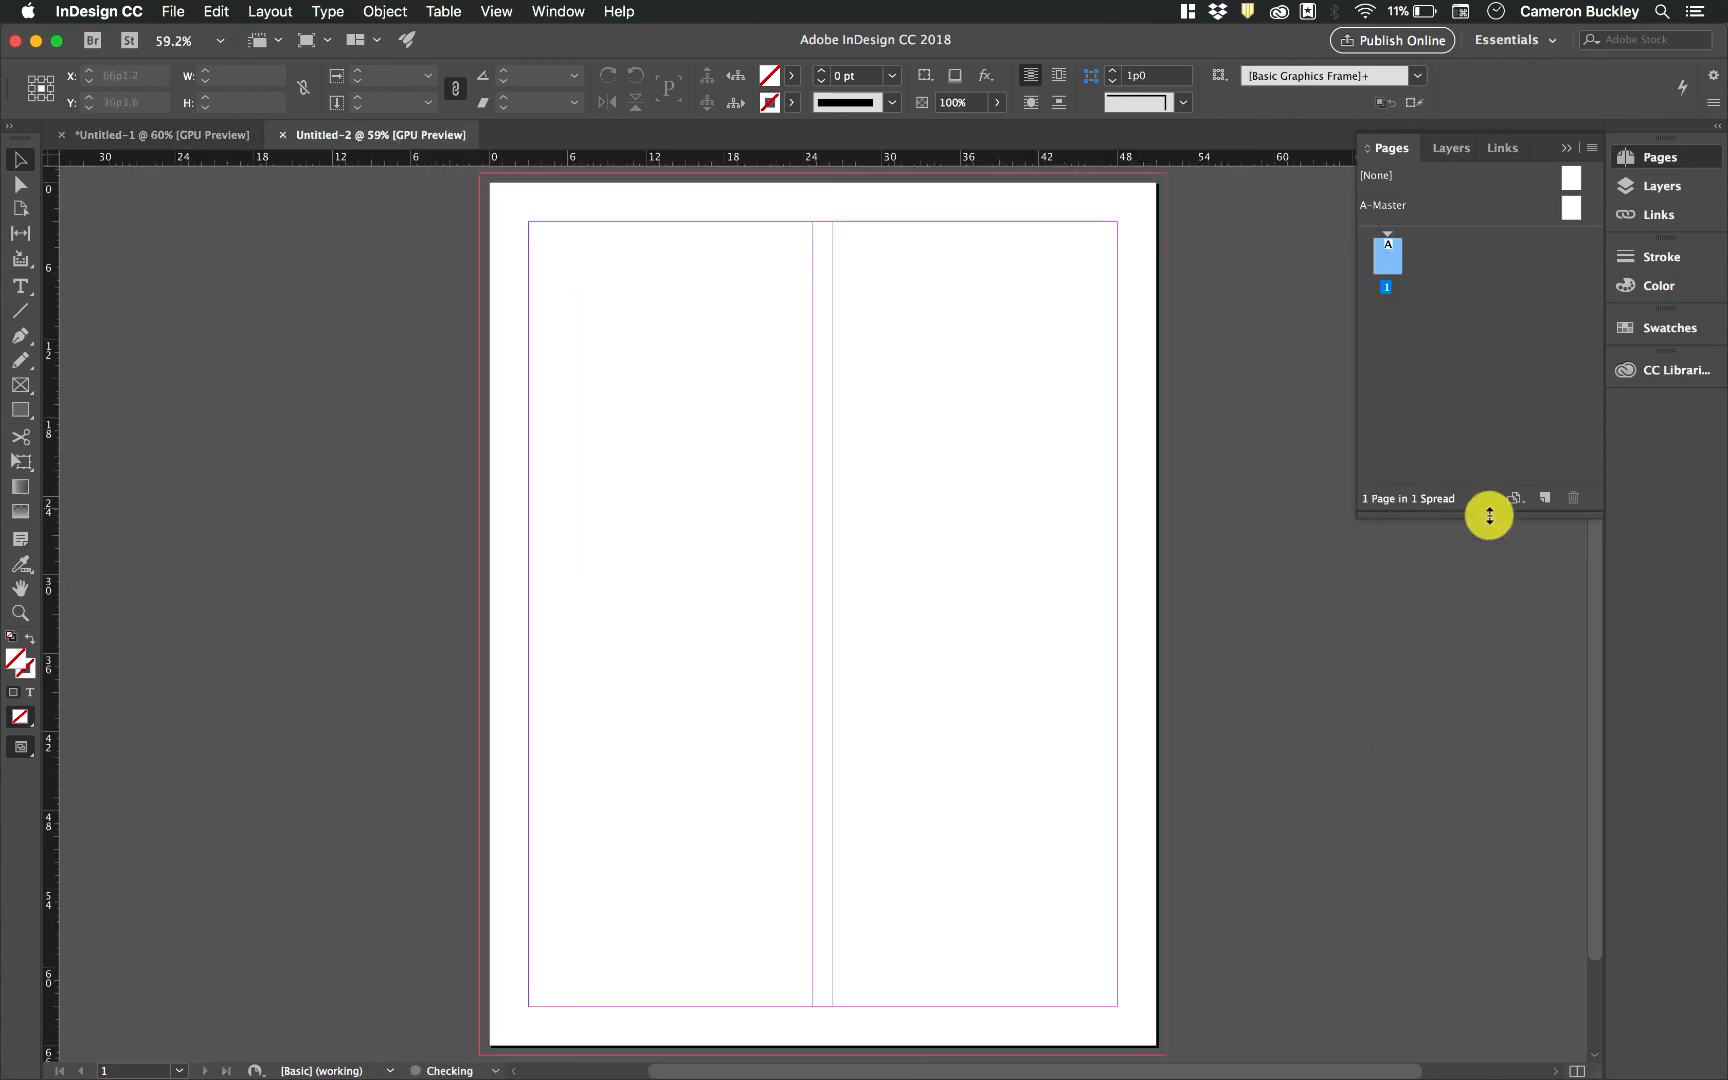
{"action": "left_click", "coordinate": [1545, 497]}
{"action": "left_click", "coordinate": [1545, 497]}
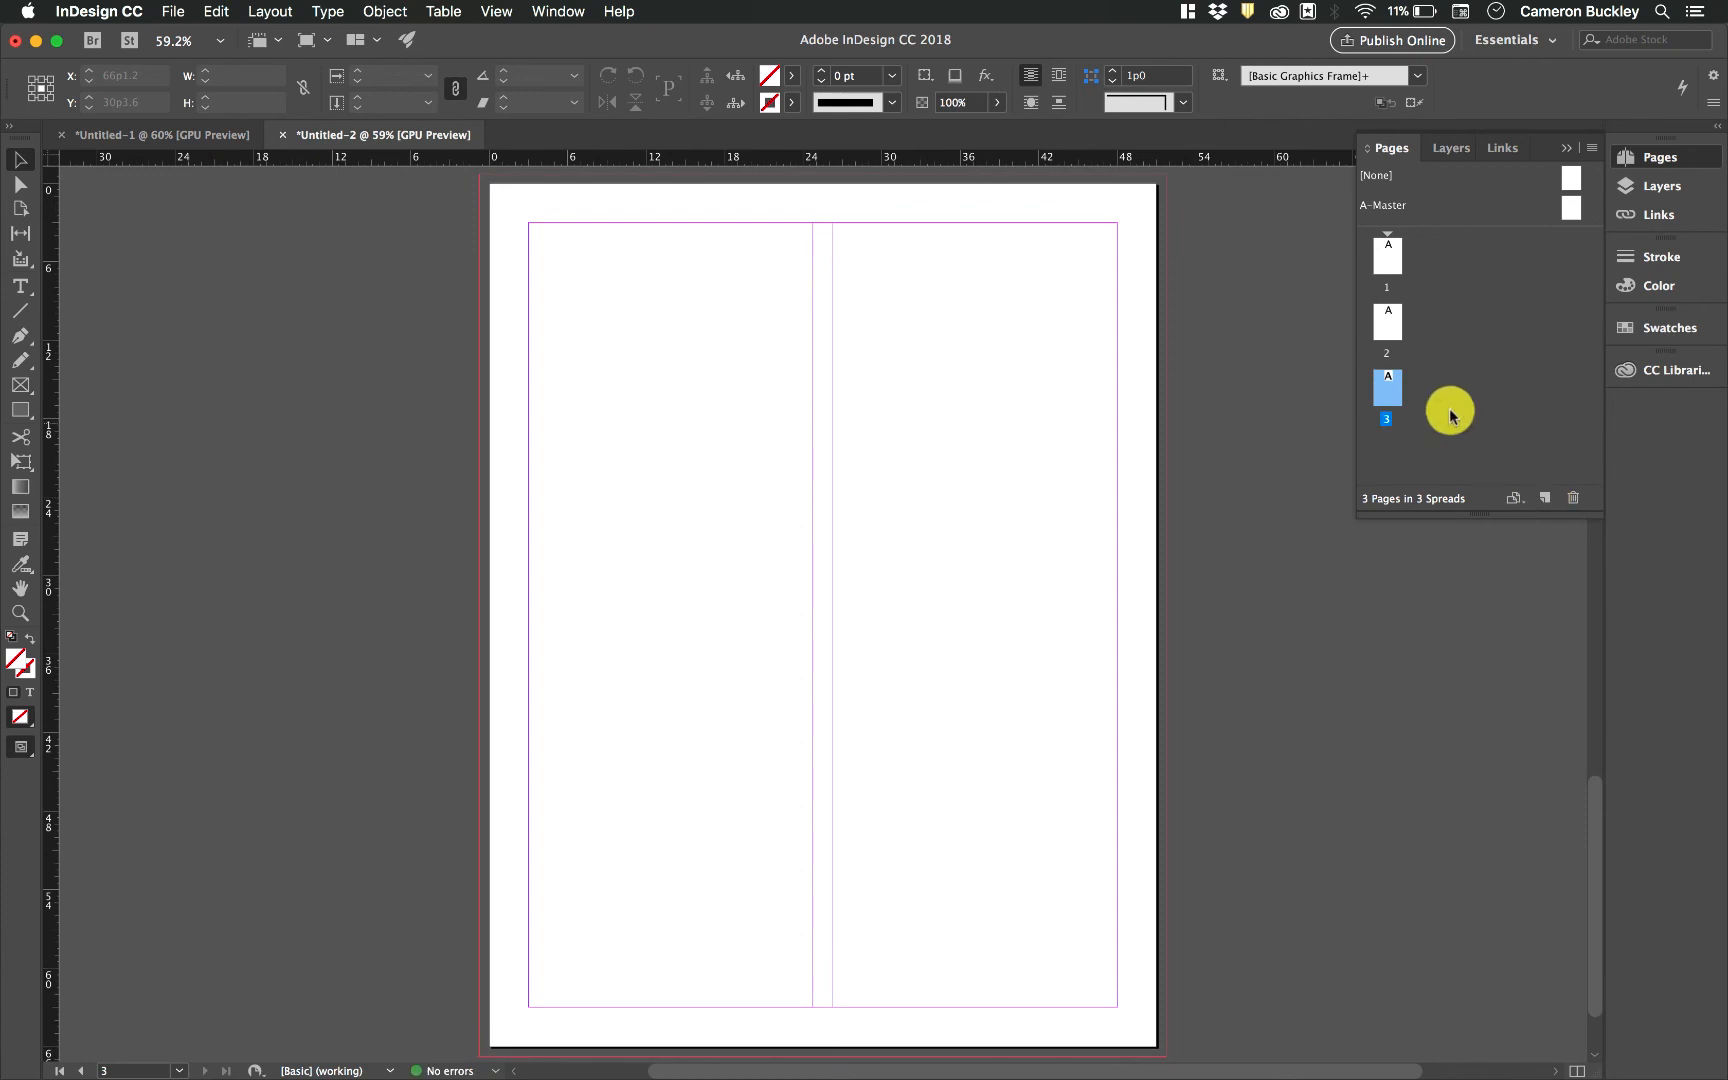
Select pages 1, 2 and 3 of the new document in turn, then switch back to Untitled-1
{"action": "left_click", "coordinate": [1387, 257]}
{"action": "left_click", "coordinate": [1387, 321]}
{"action": "left_click", "coordinate": [1387, 389]}
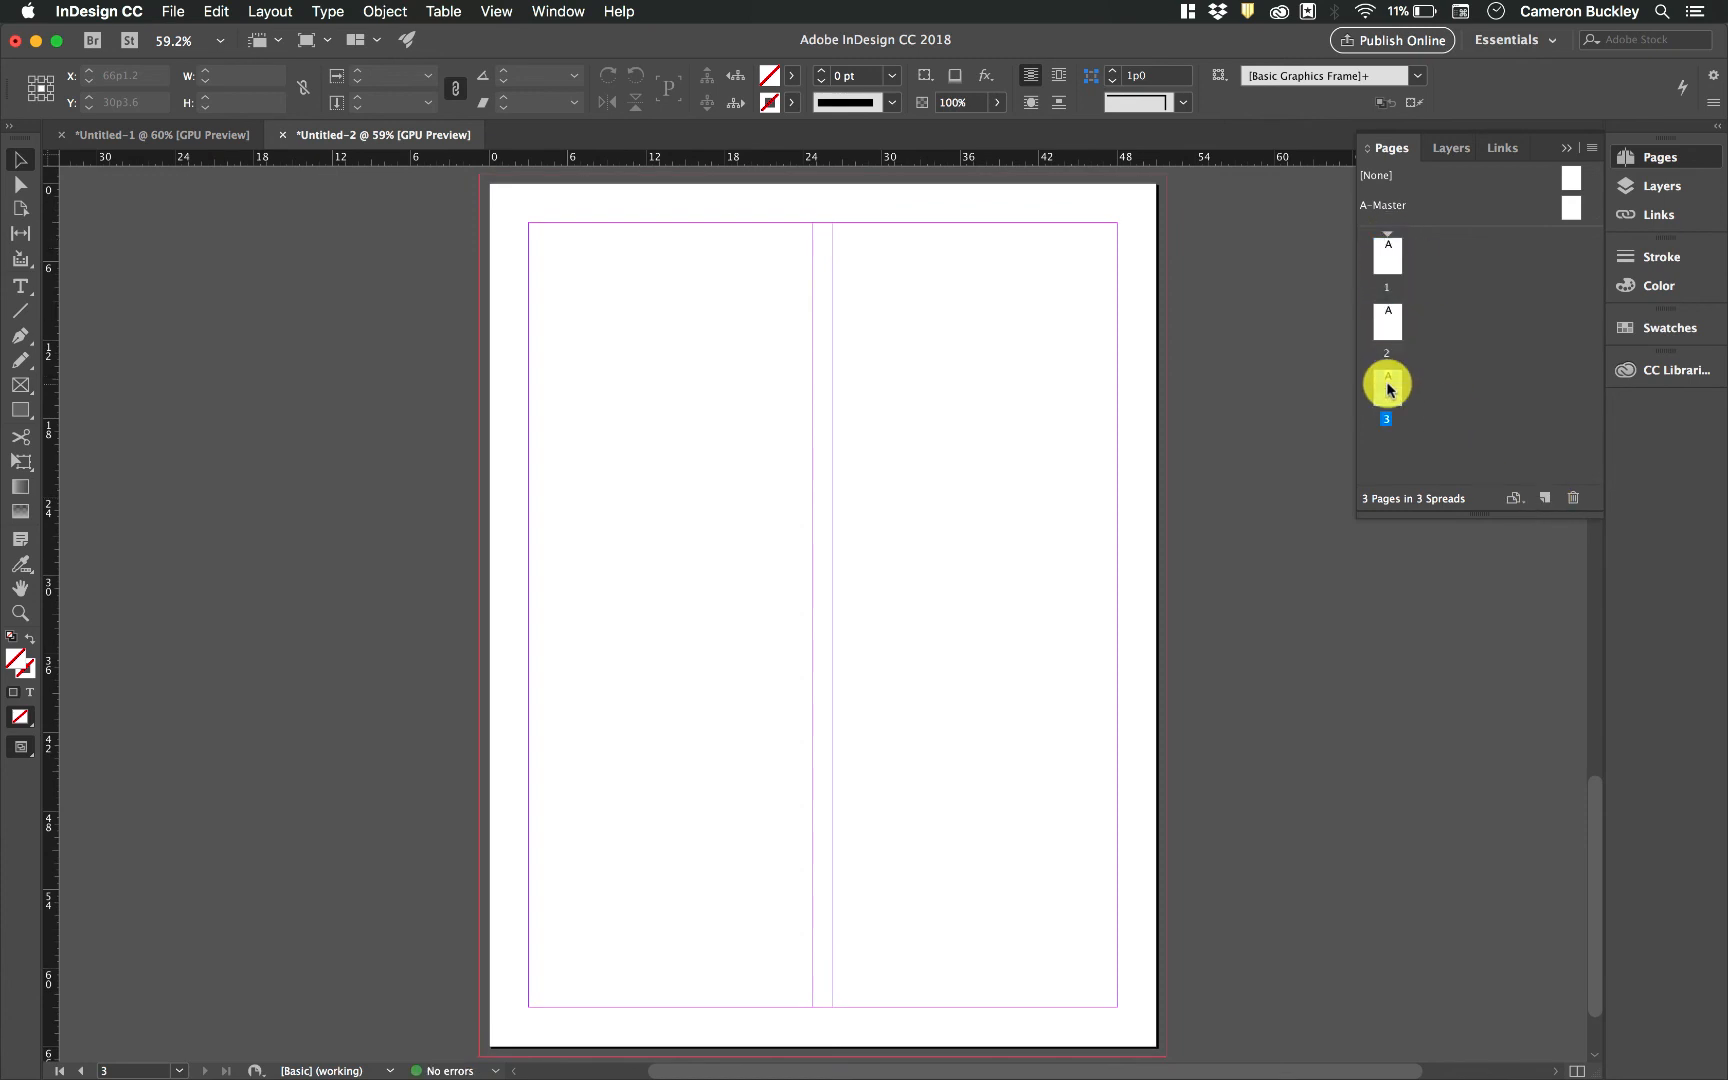
{"action": "left_click", "coordinate": [1387, 257]}
{"action": "left_click", "coordinate": [1387, 321]}
{"action": "left_click", "coordinate": [1387, 388]}
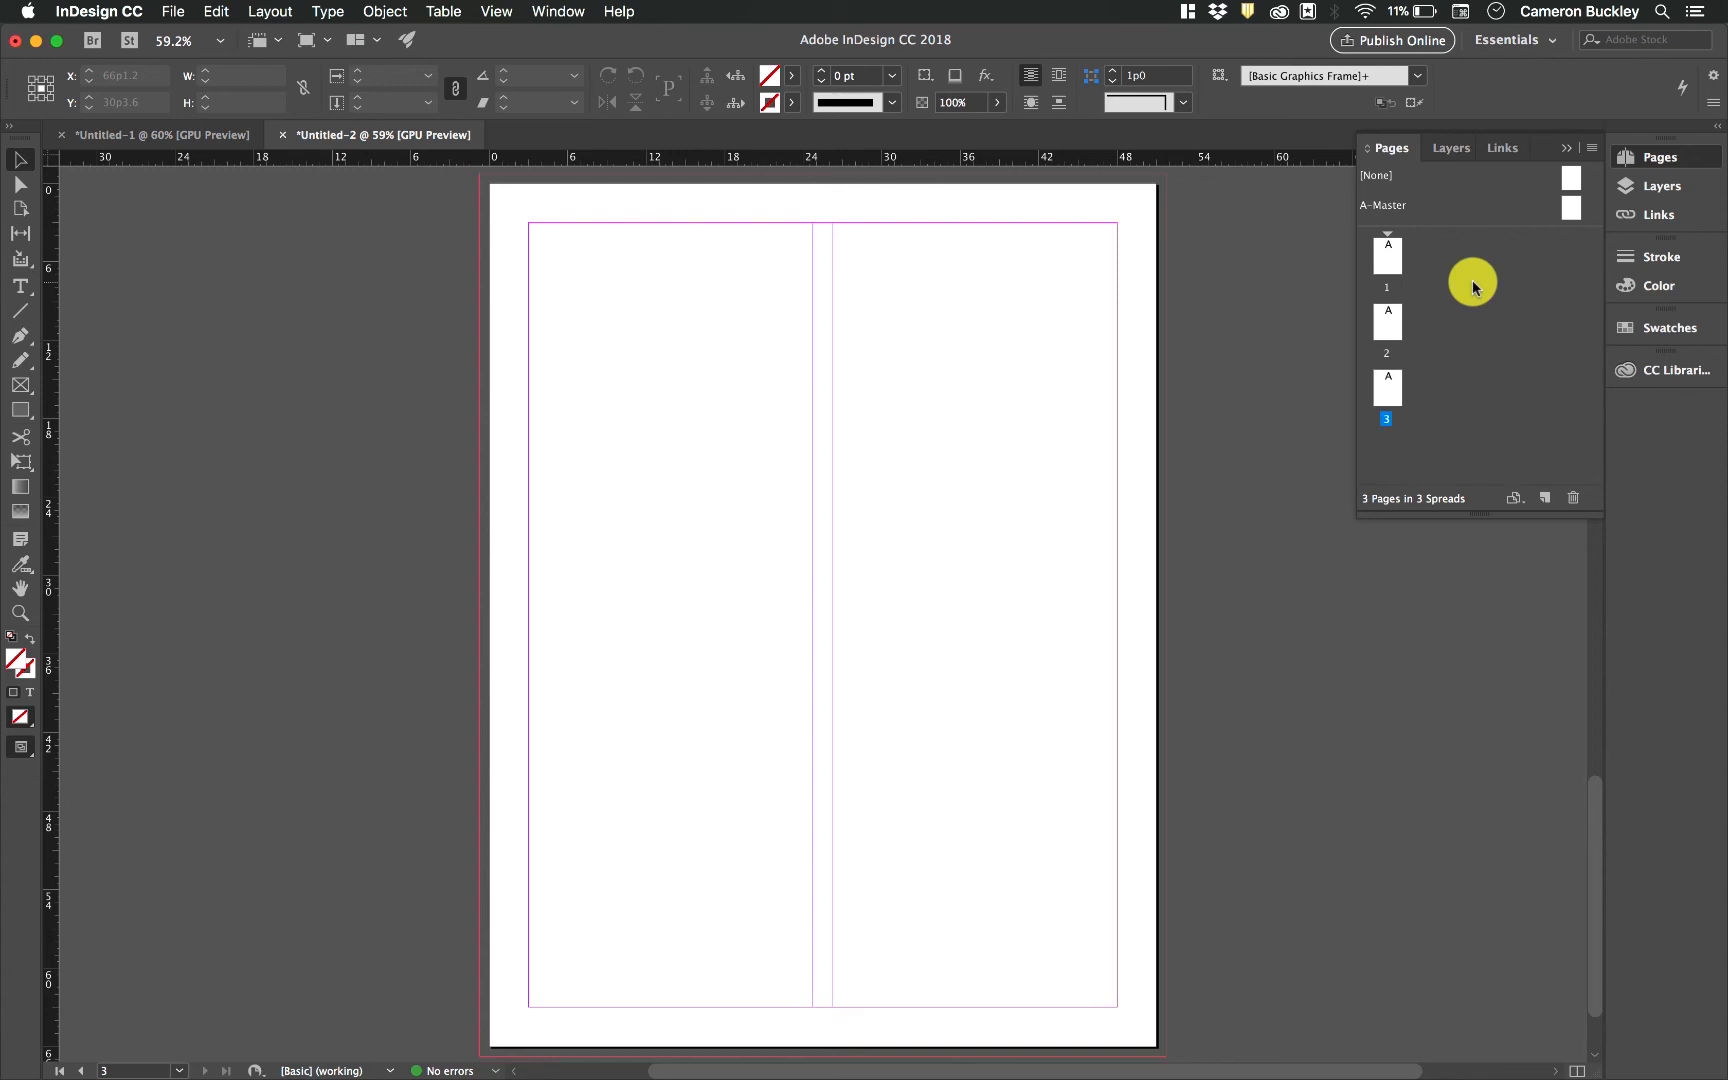
{"action": "left_click", "coordinate": [178, 136]}
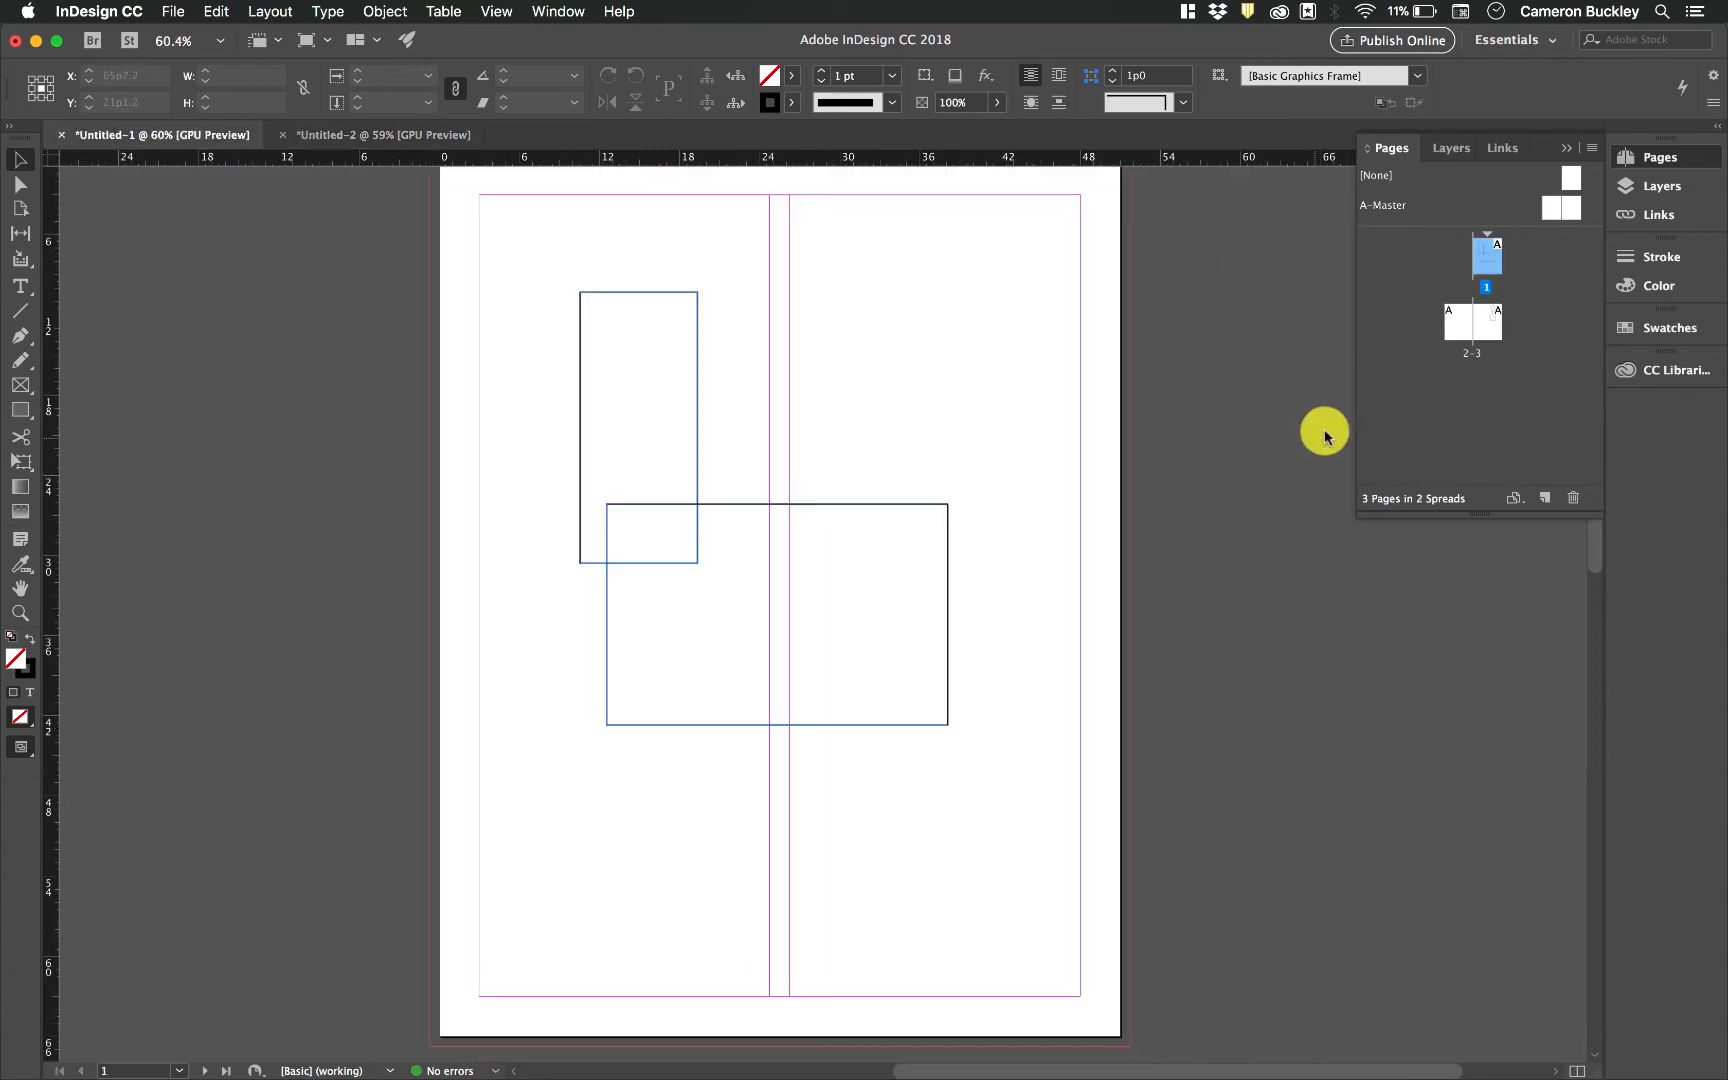